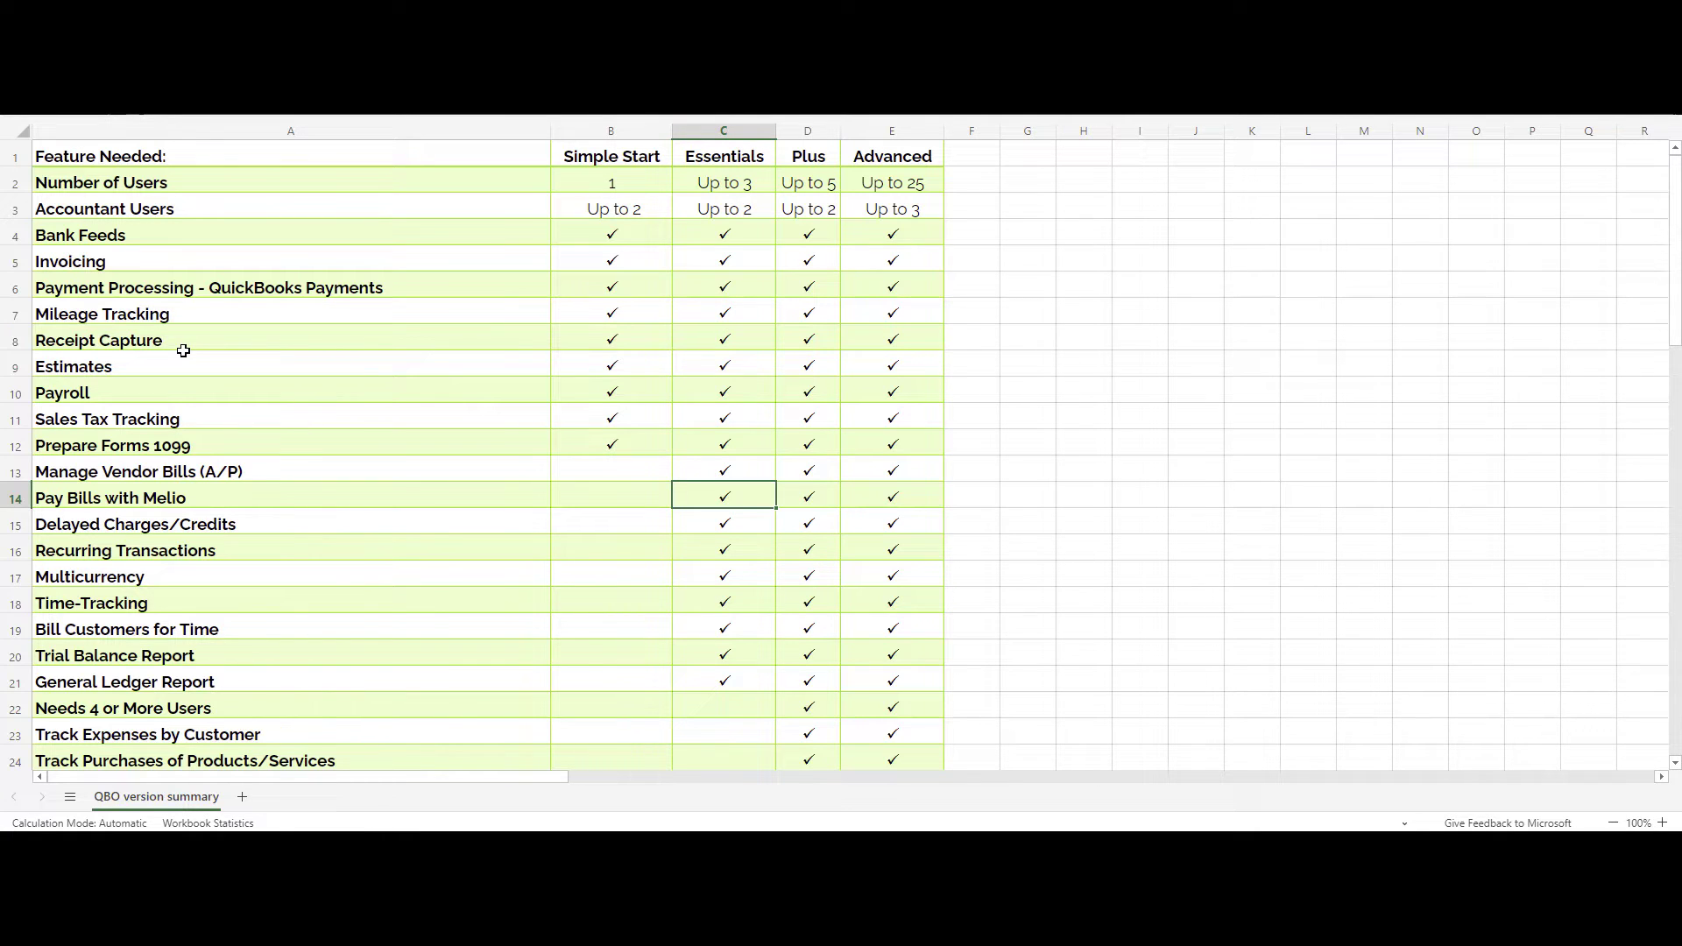
Review the Simple Start user count and note 'qBOA' in G3 beside Accountant Users.
click(610, 180)
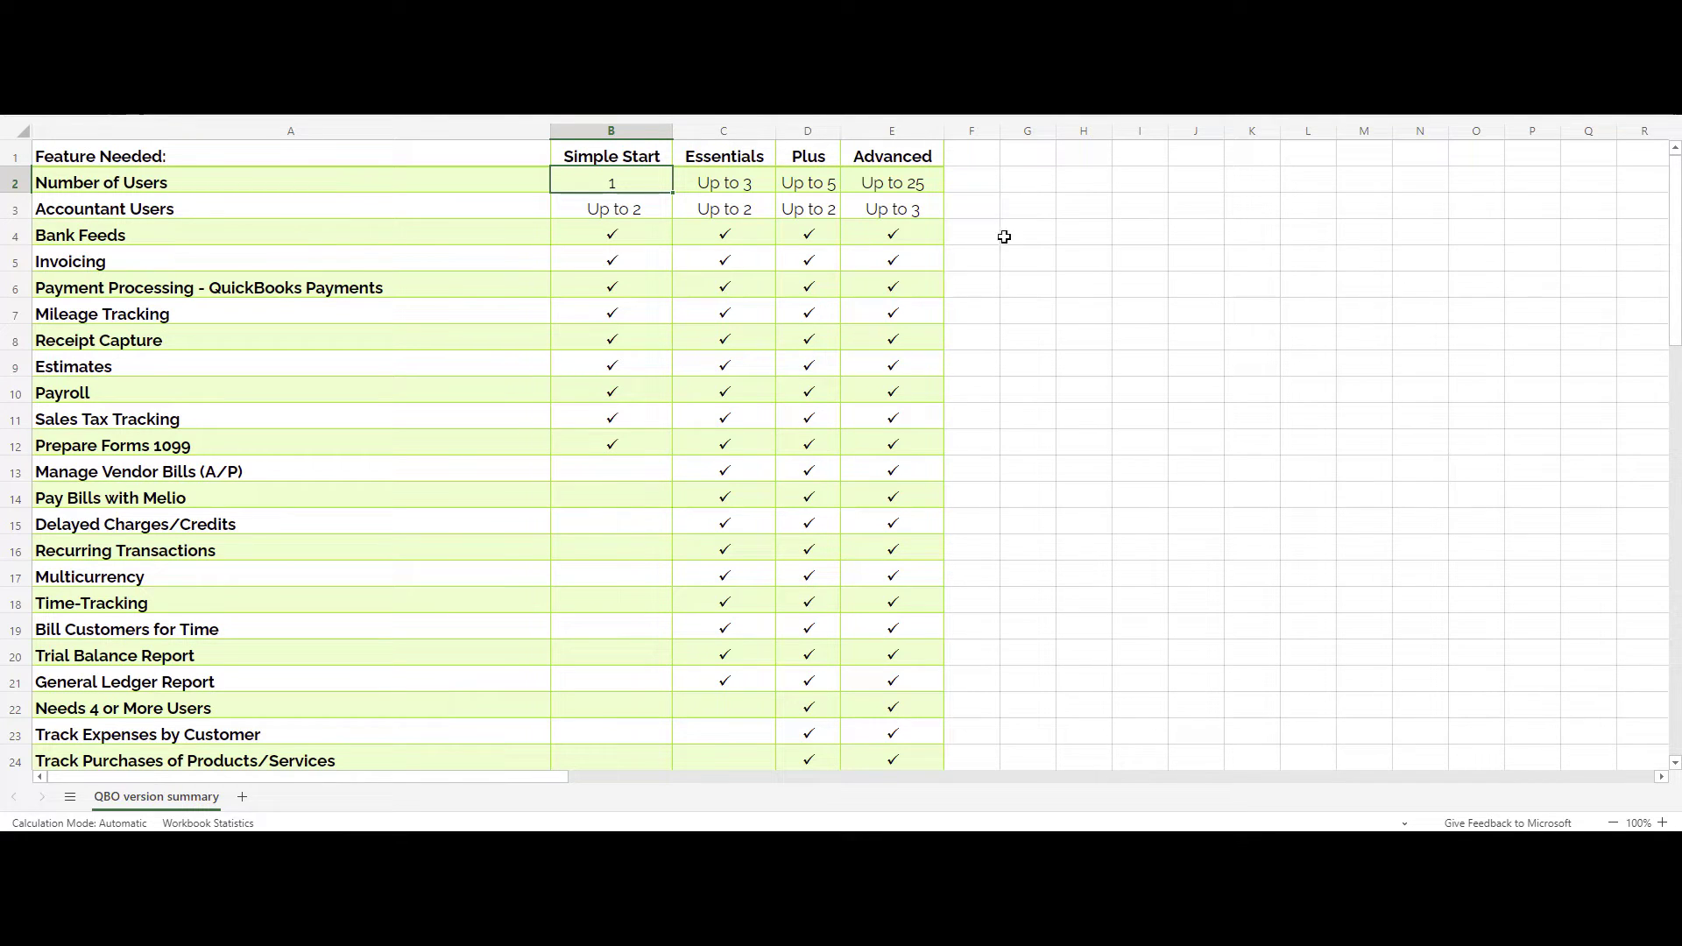
click(1034, 210)
text(qBOA)
key(Return)
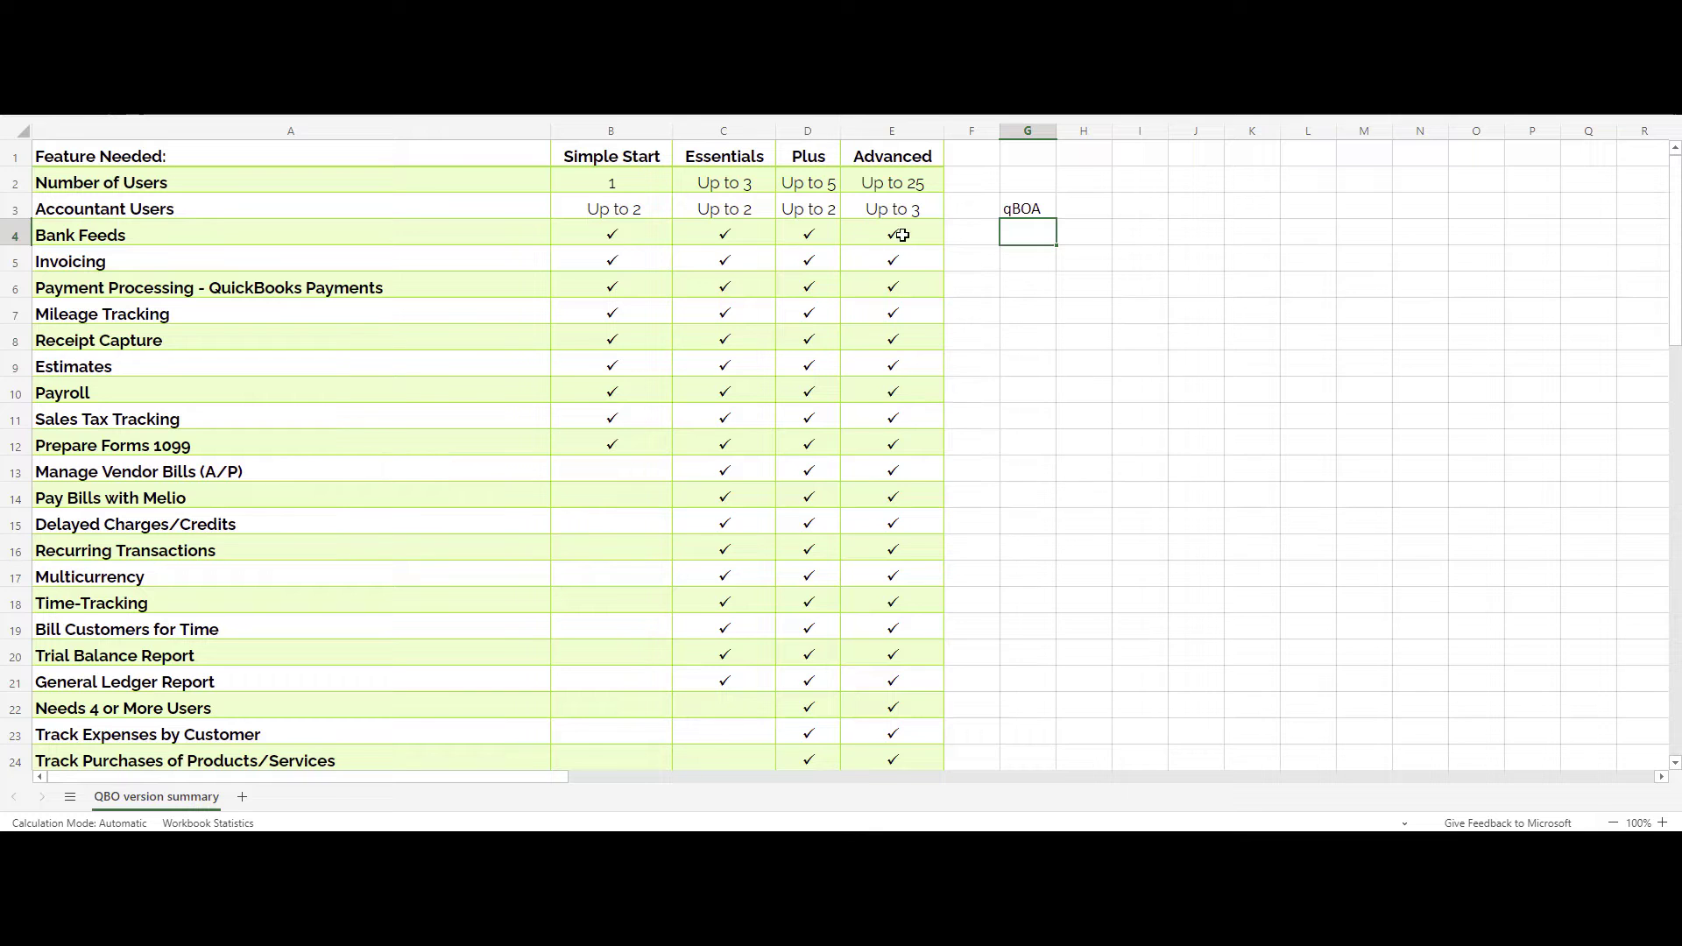
Select the Bank Feeds row and step down through Invoicing to Payment Processing.
drag(423, 231, 857, 230)
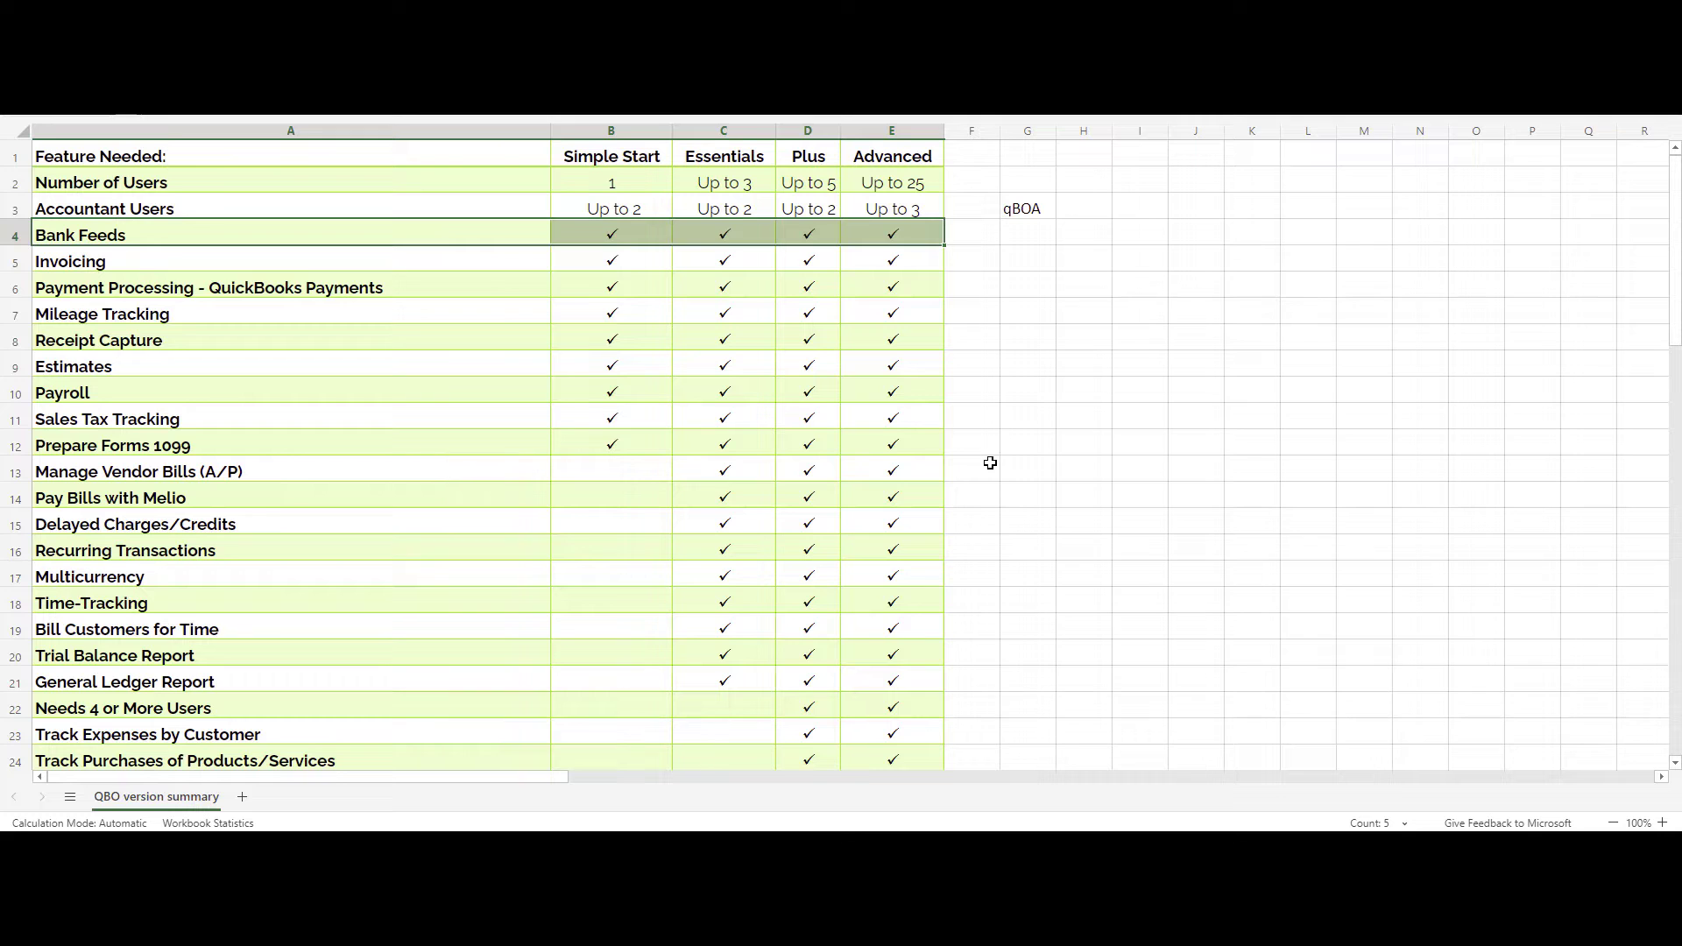
key(Down)
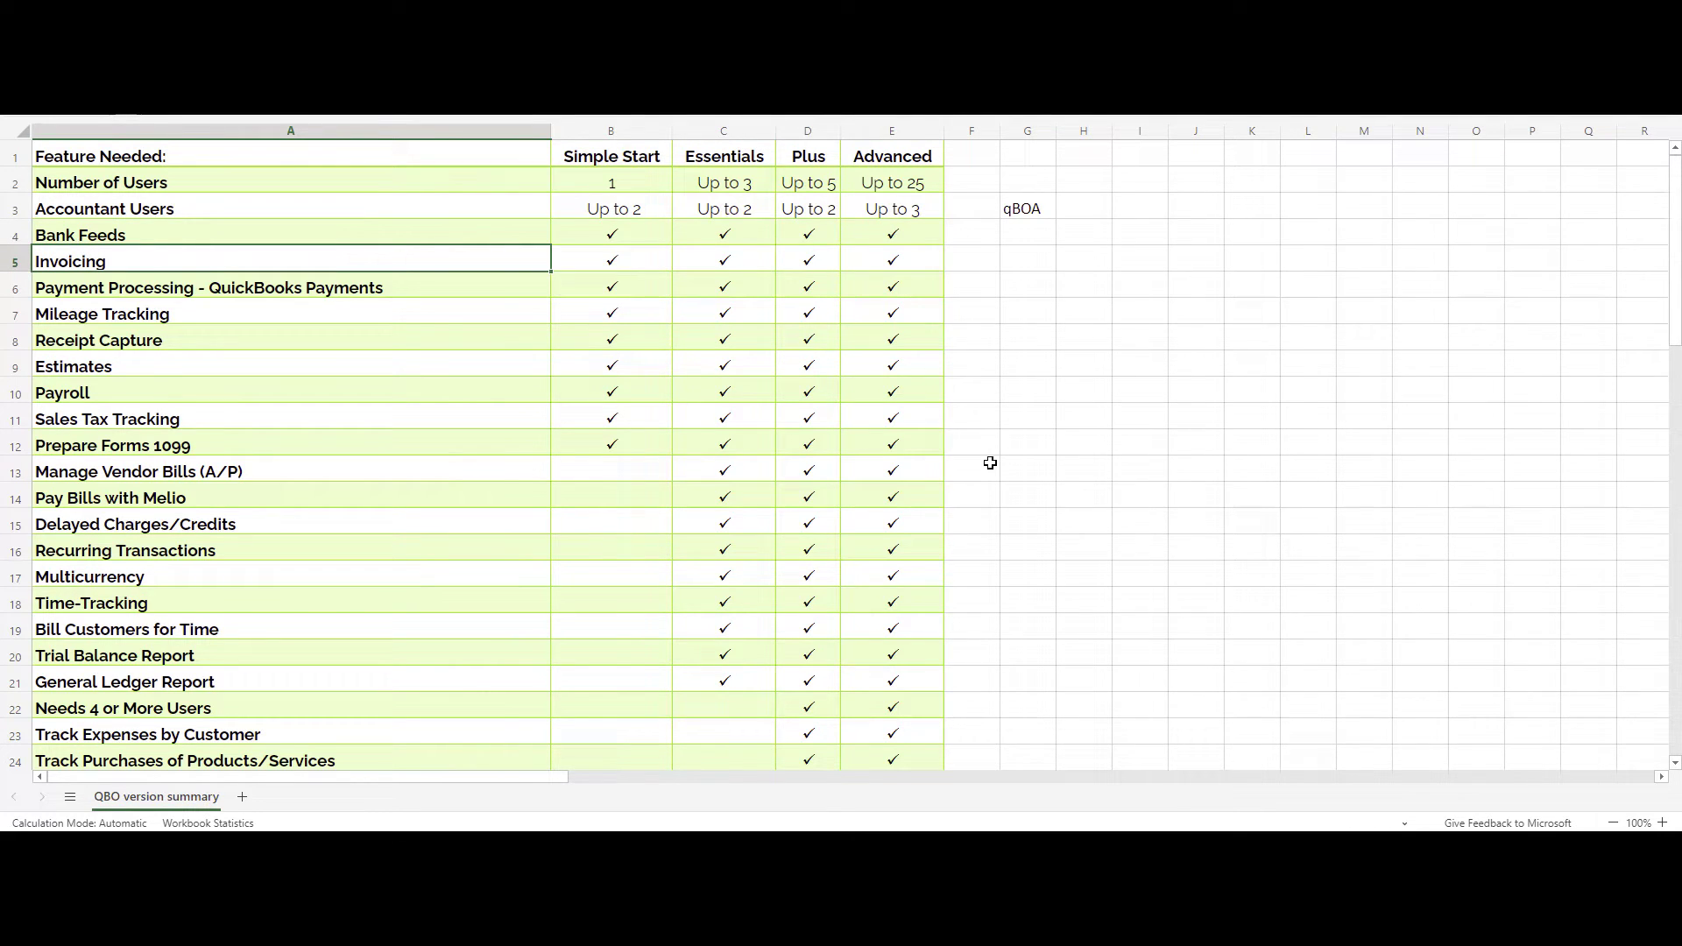
key(Down)
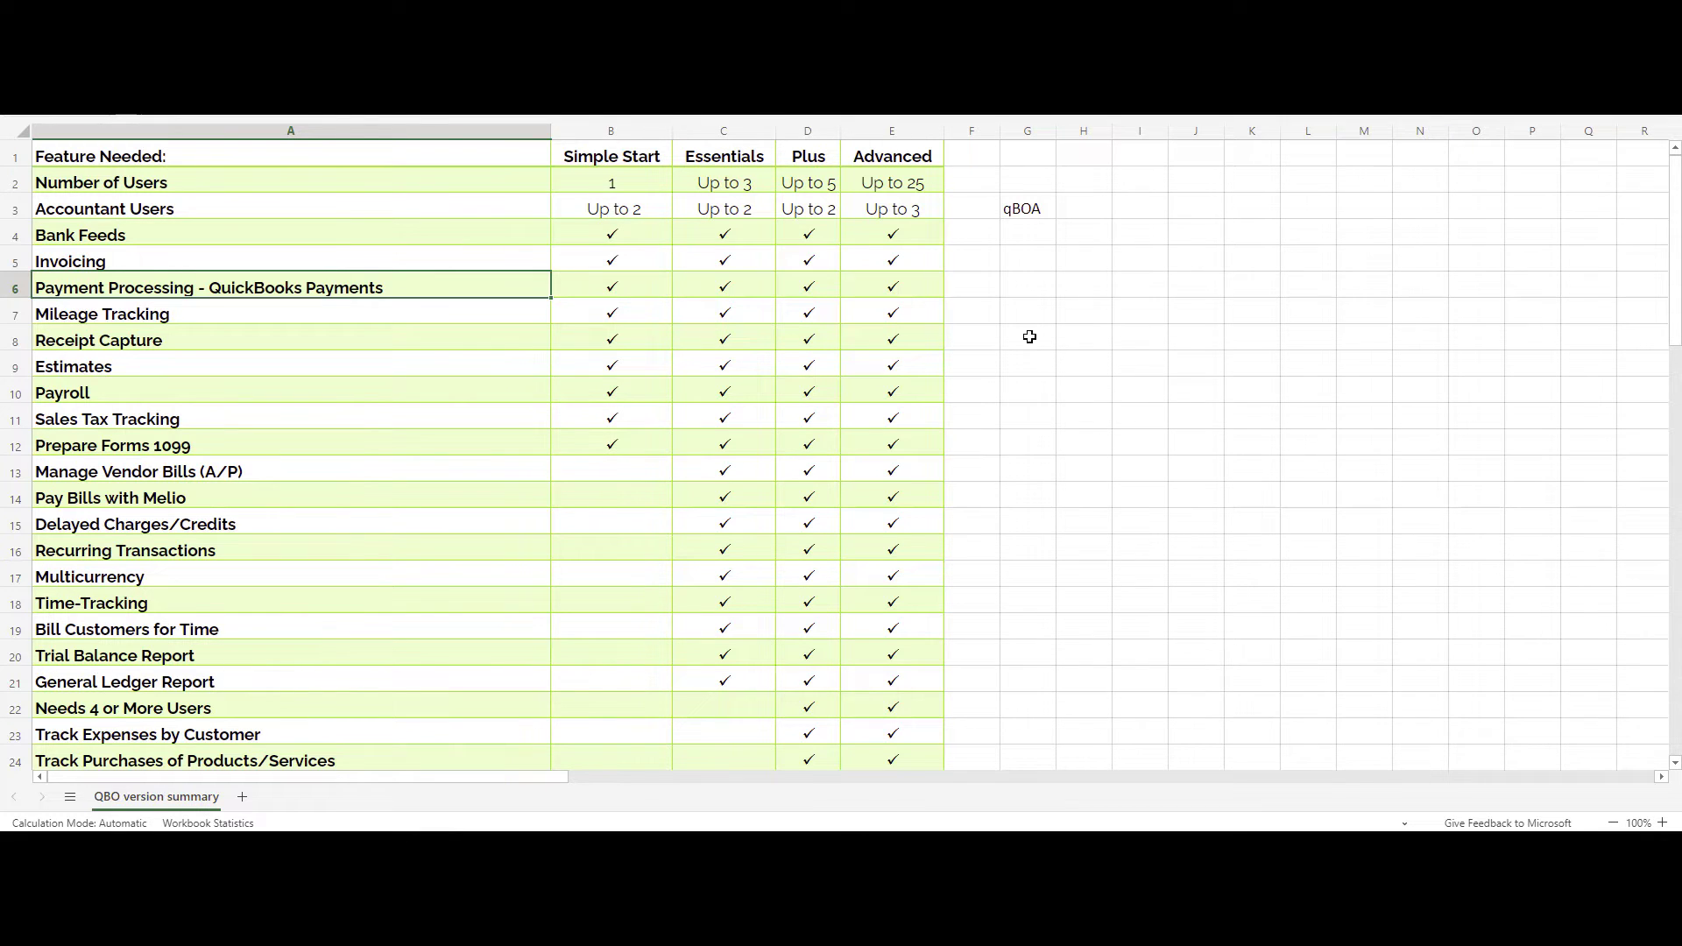
Enter the note 'apply' in G6 beside Payment Processing - QuickBooks Payments.
click(1023, 290)
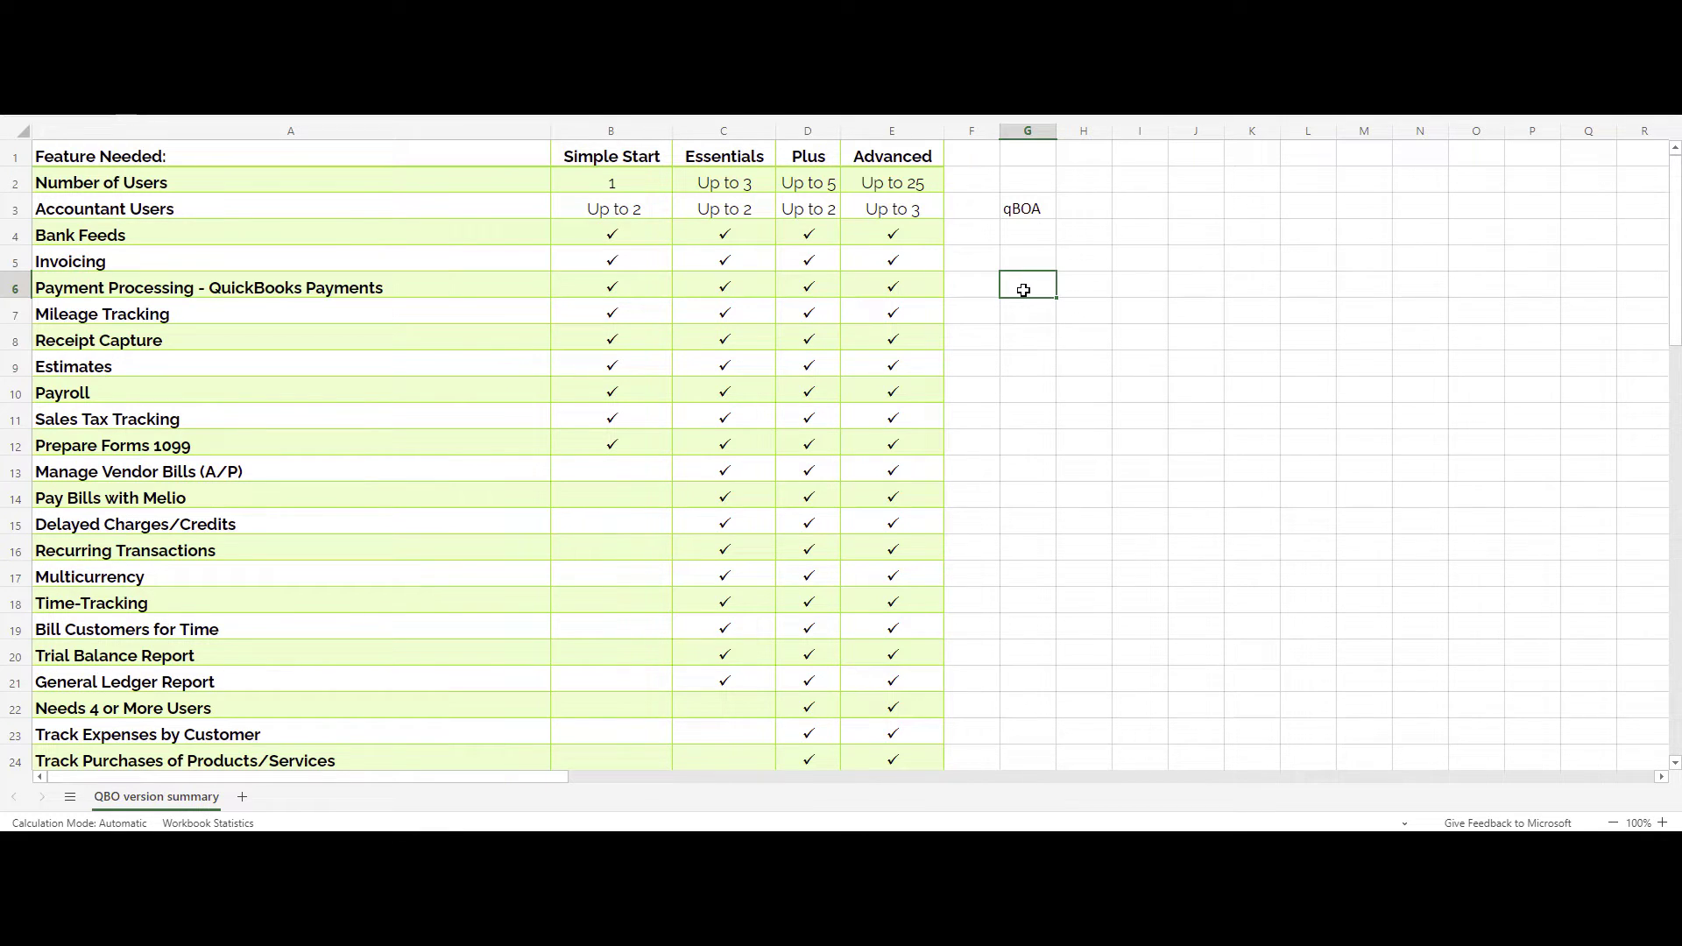
text(apply)
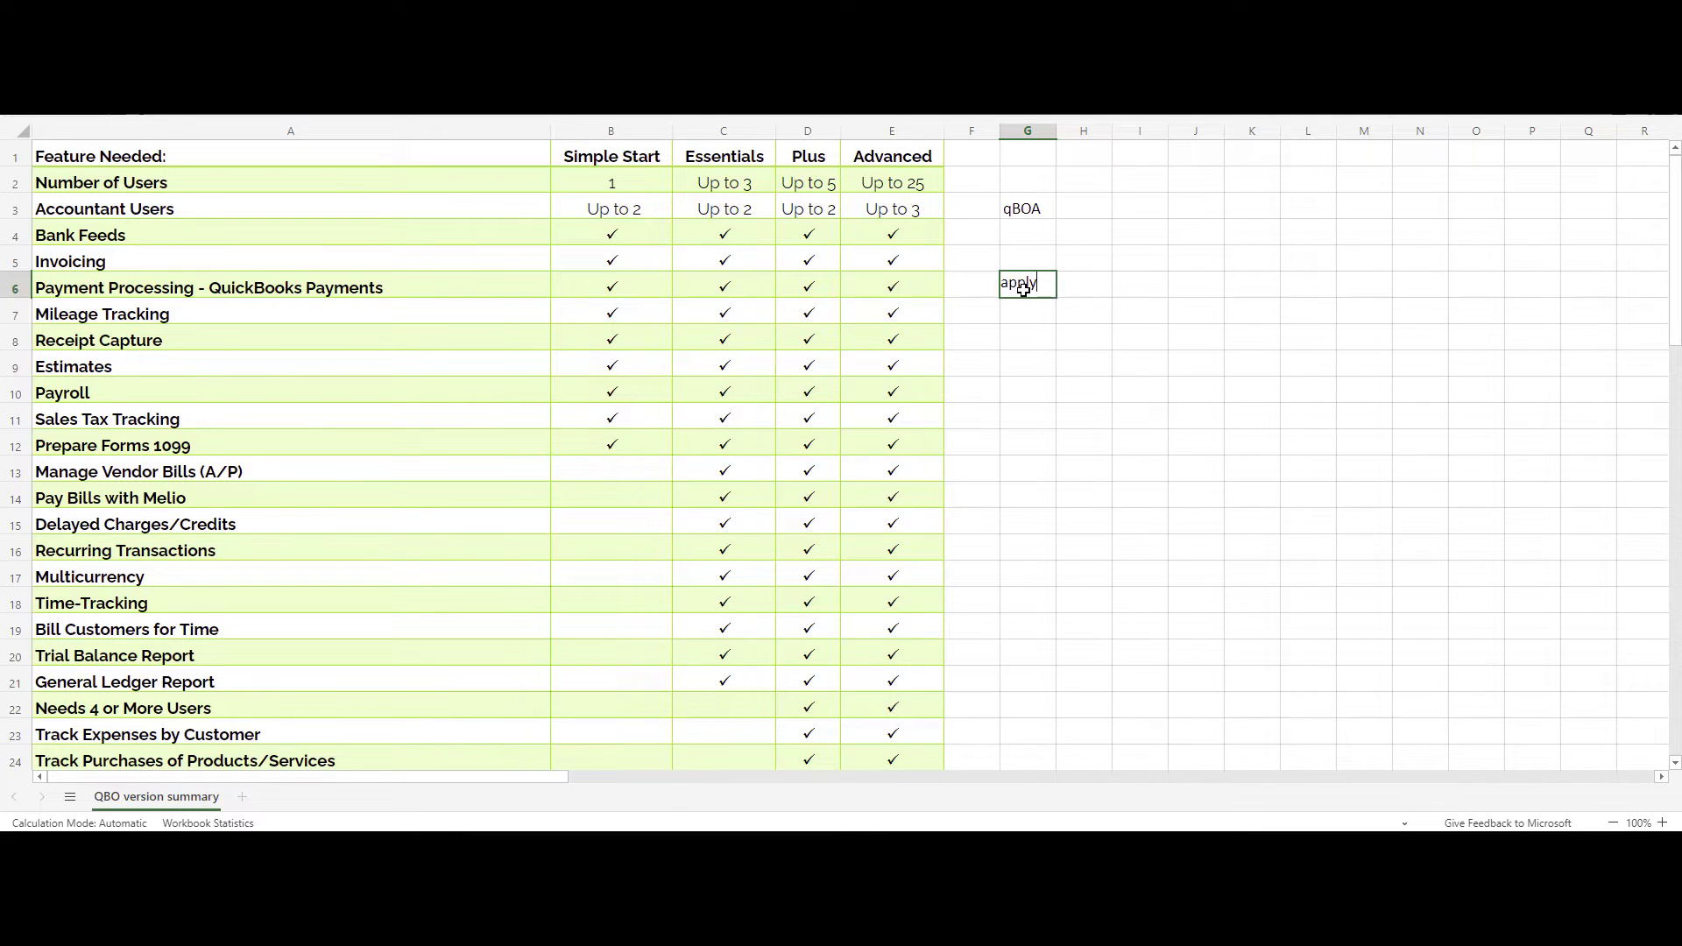
key(Tab)
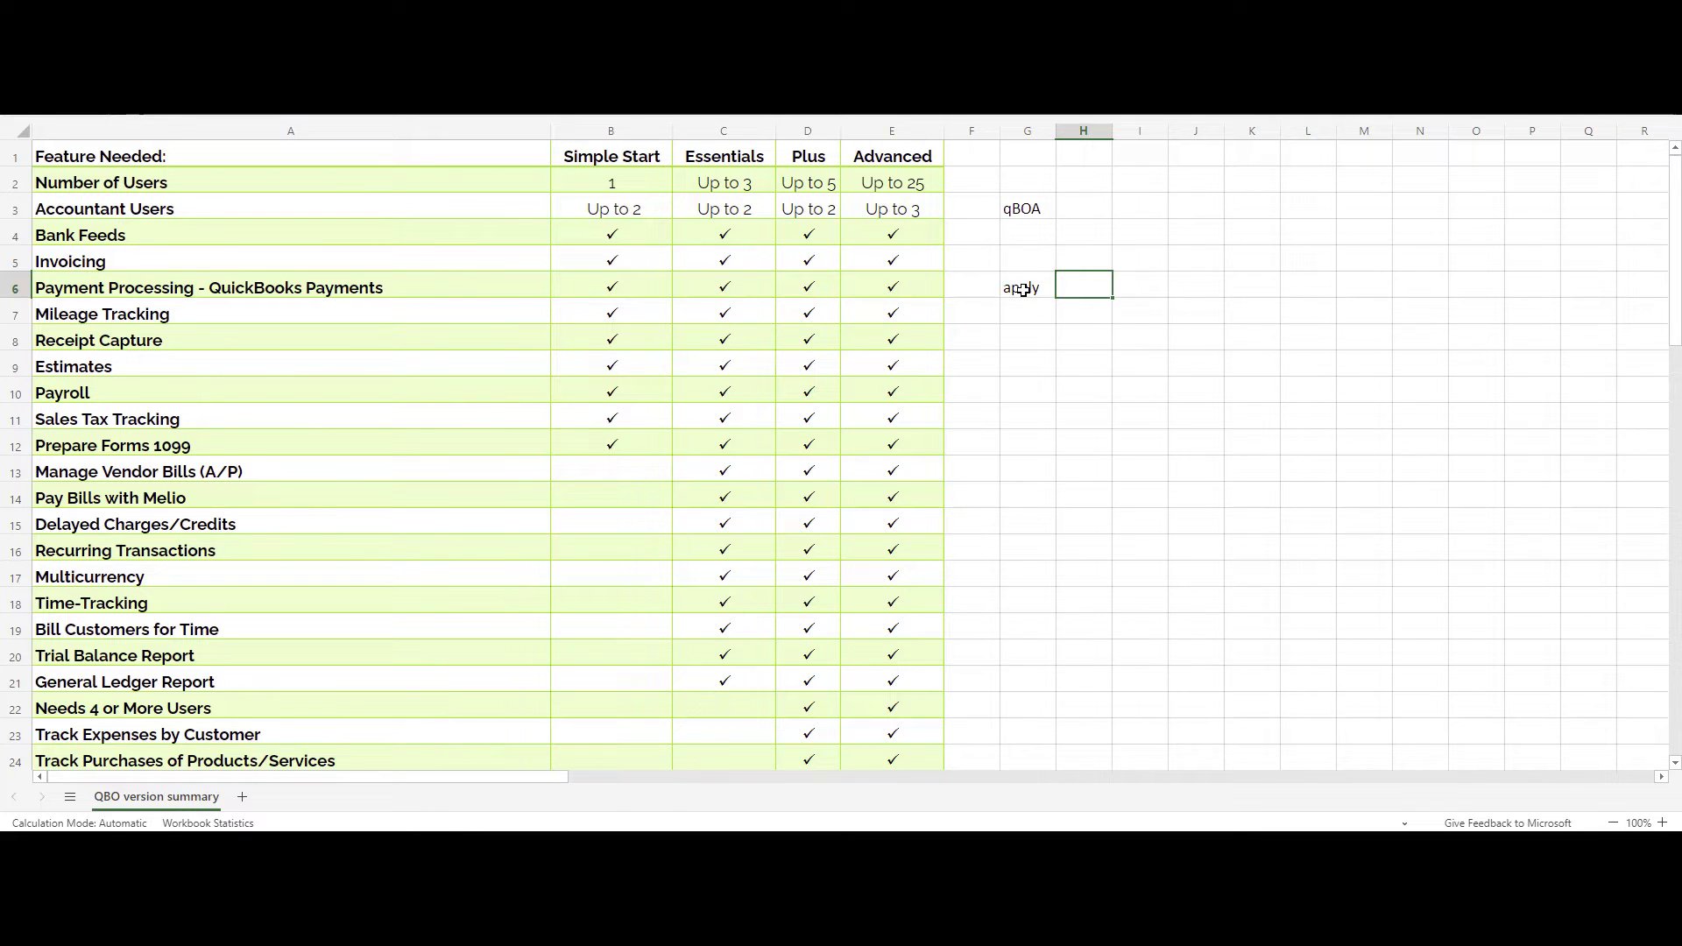
click(1023, 290)
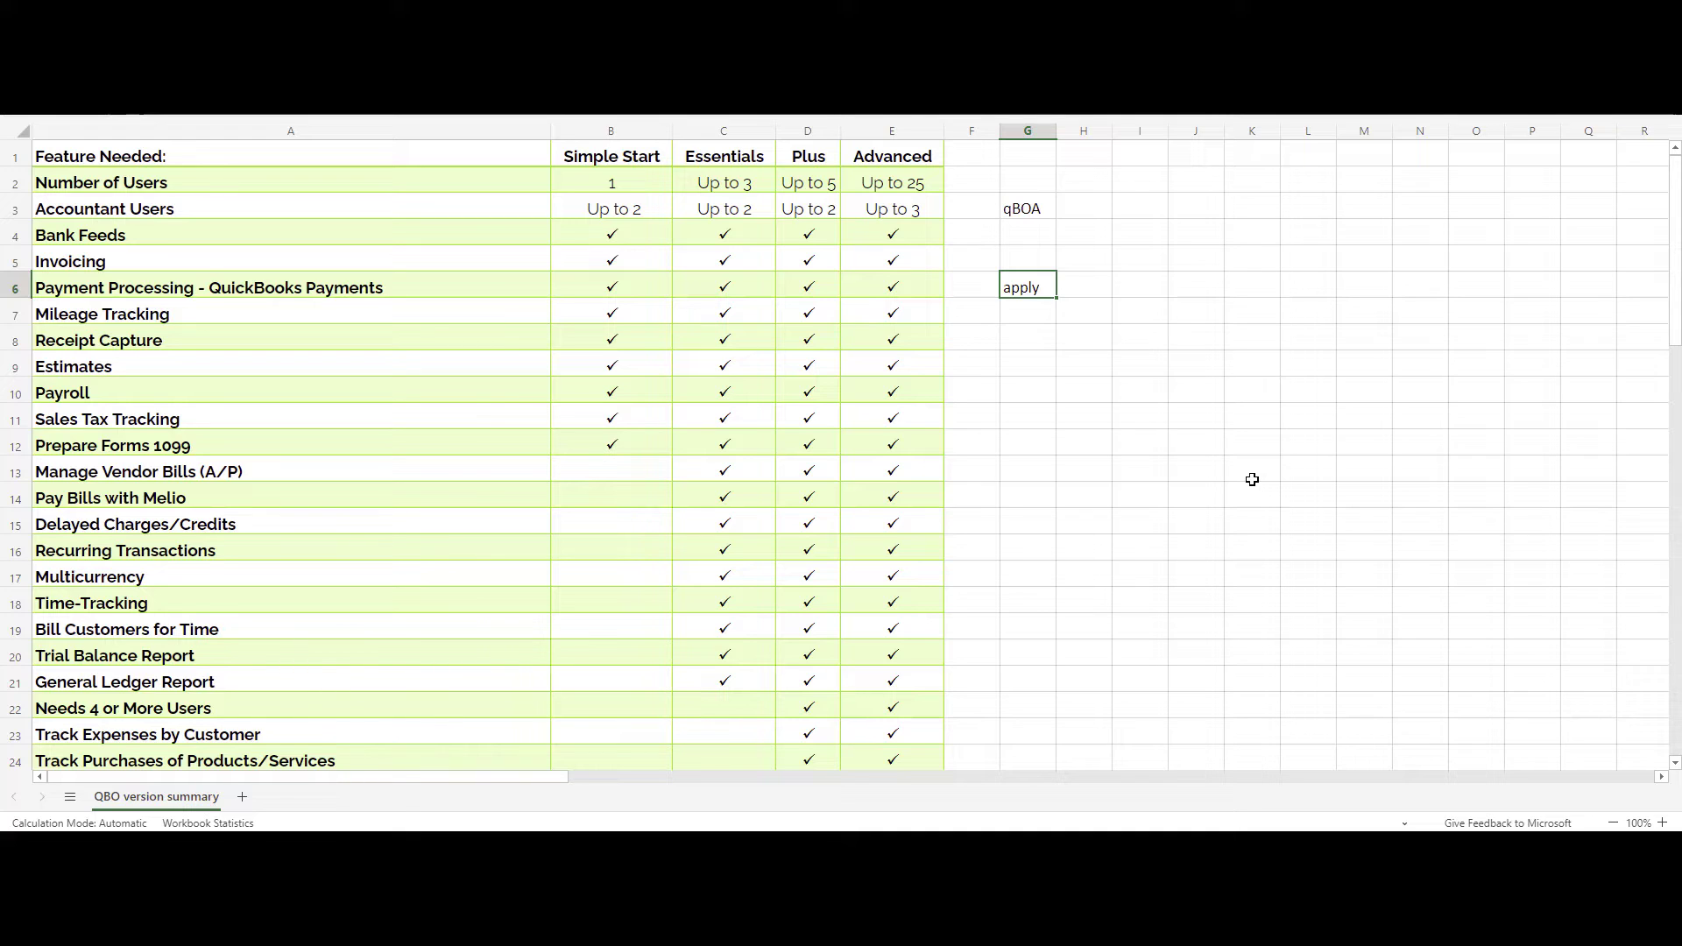
key(Return)
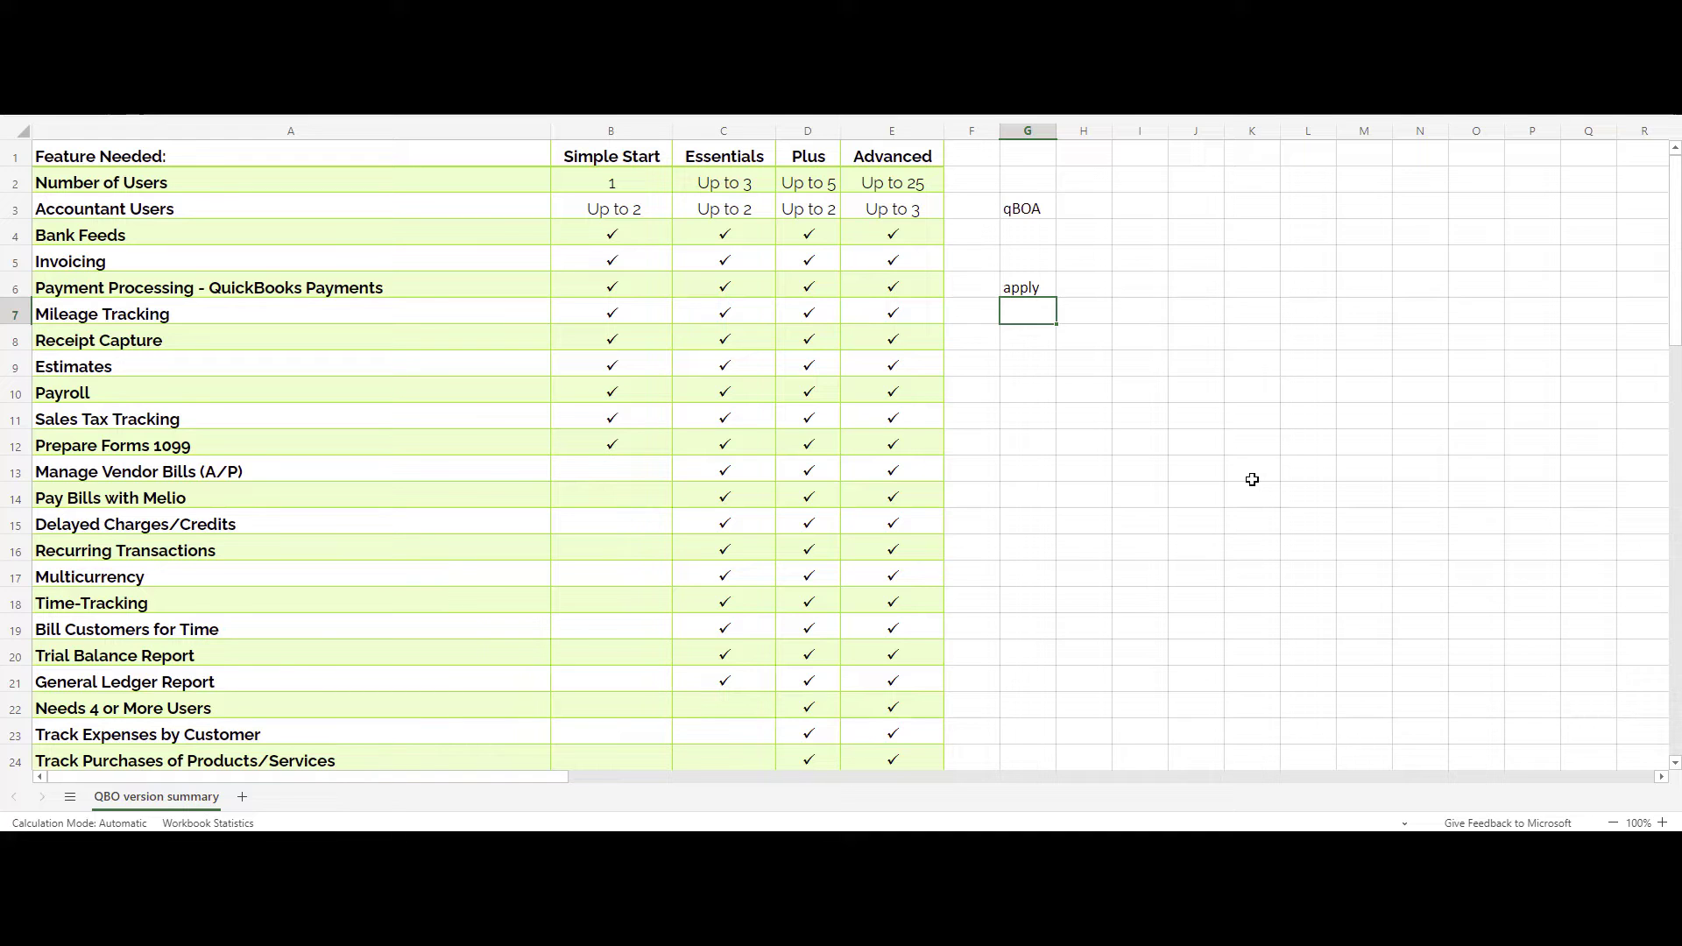
key(Left)
key(Left)
key(Left)
key(Left)
key(Left)
key(Left)
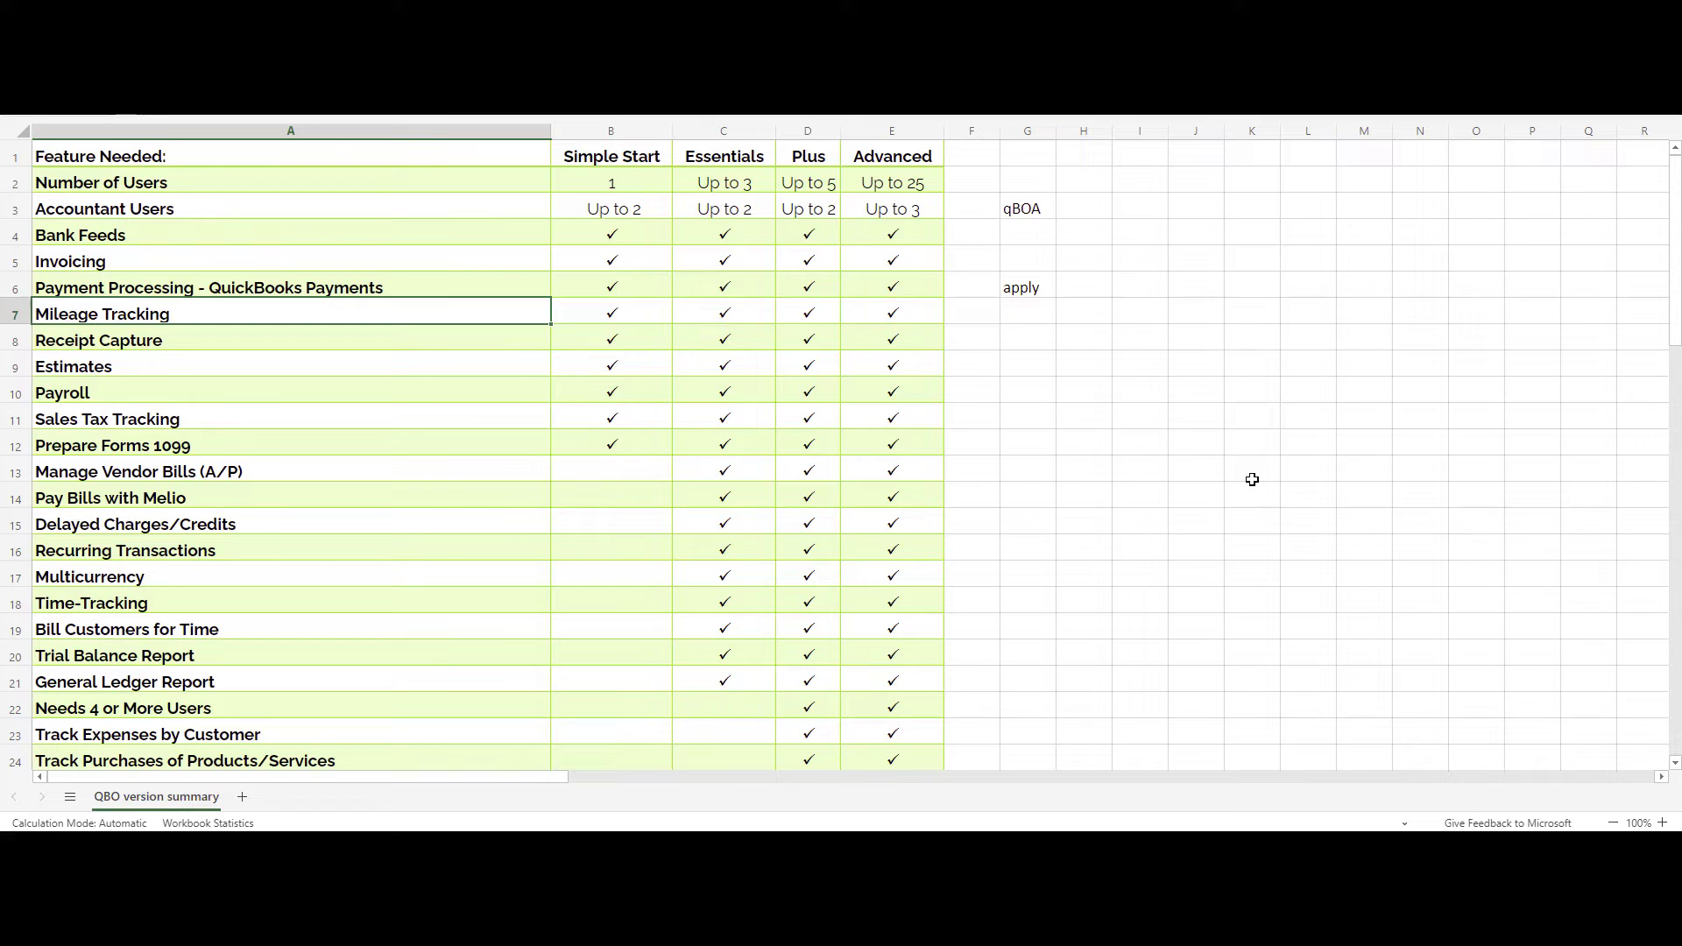
key(Down)
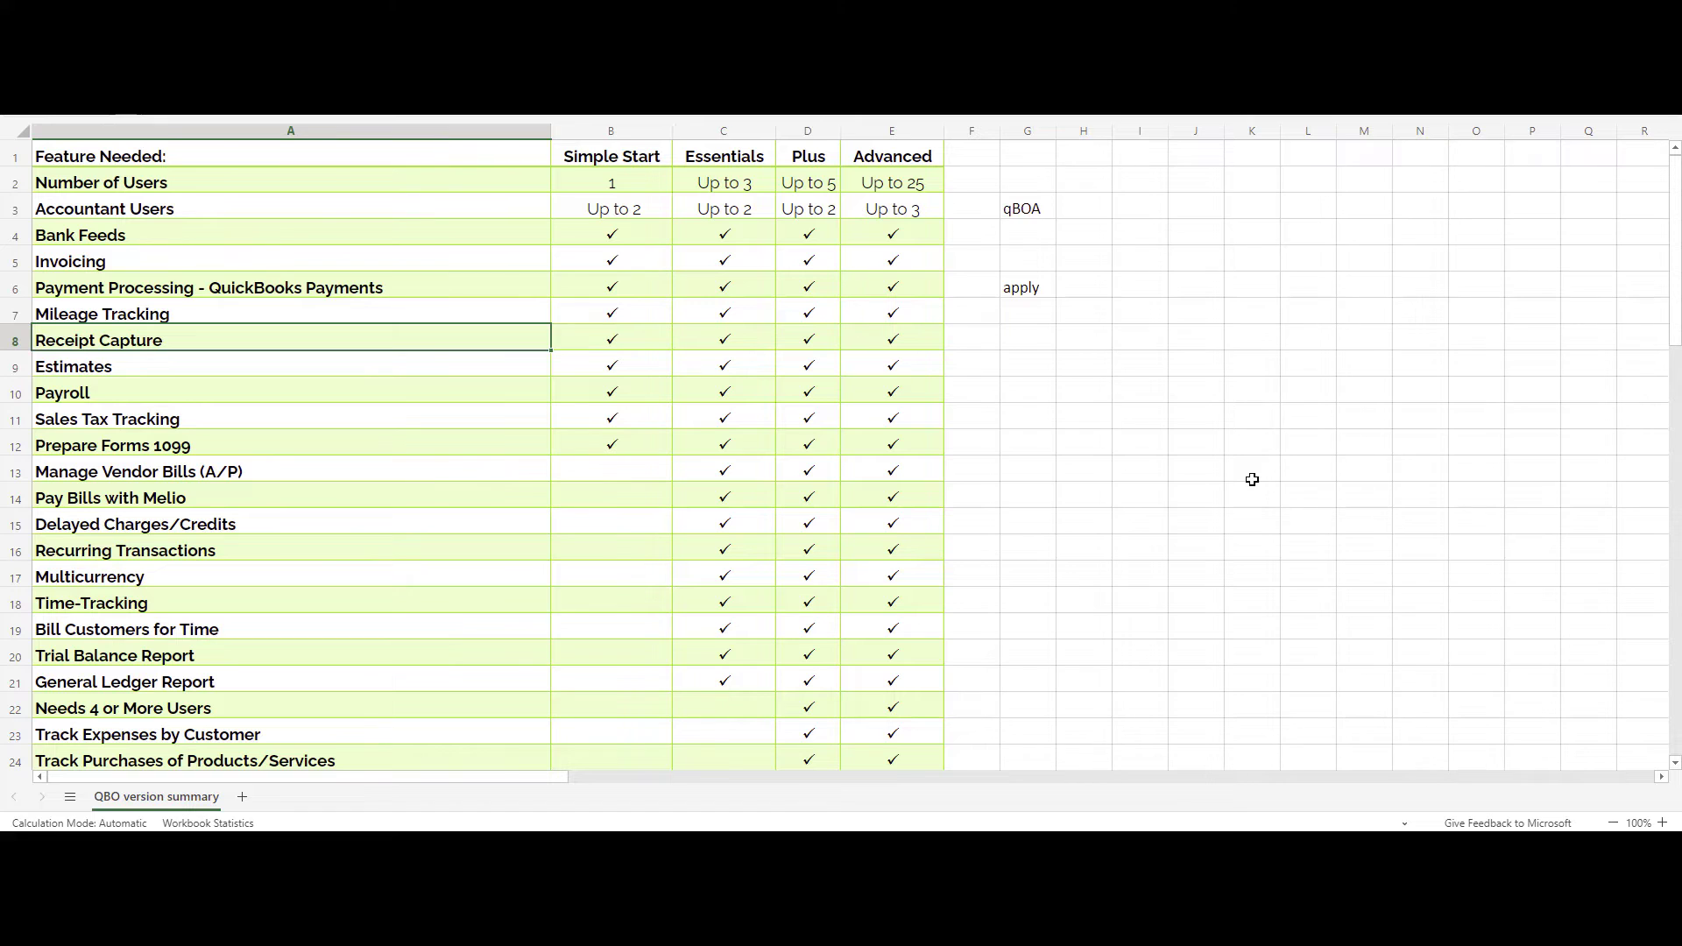
Enter the receipt-forwarding e-mail address in G8 beside Receipt Capture.
click(1049, 340)
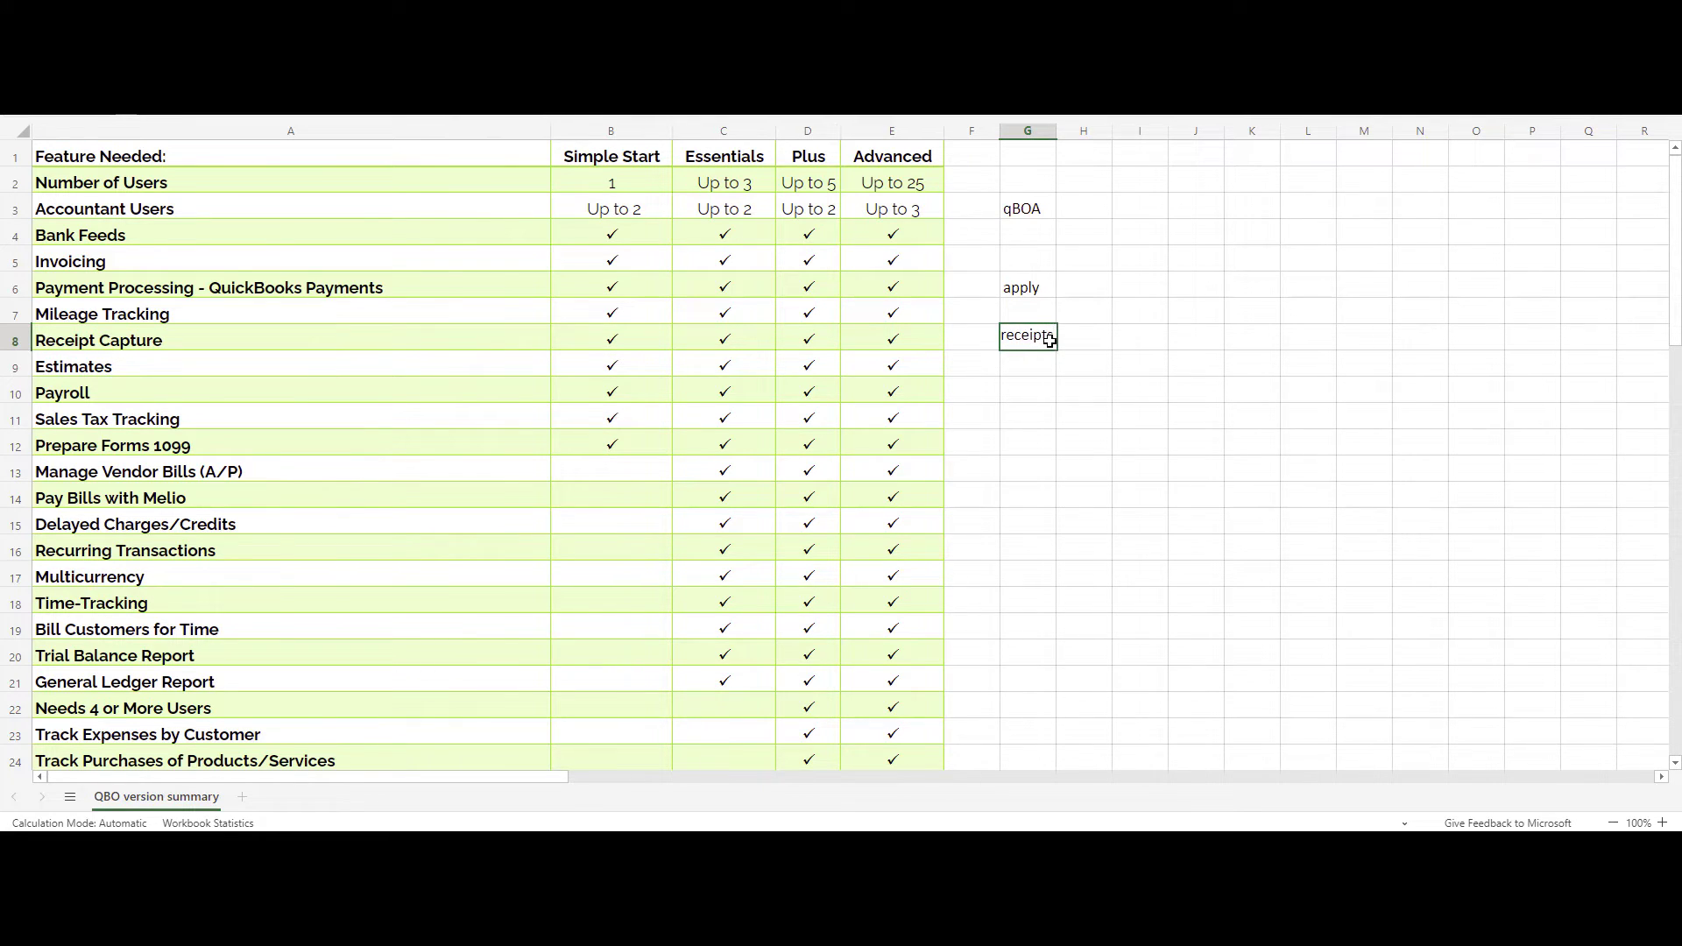
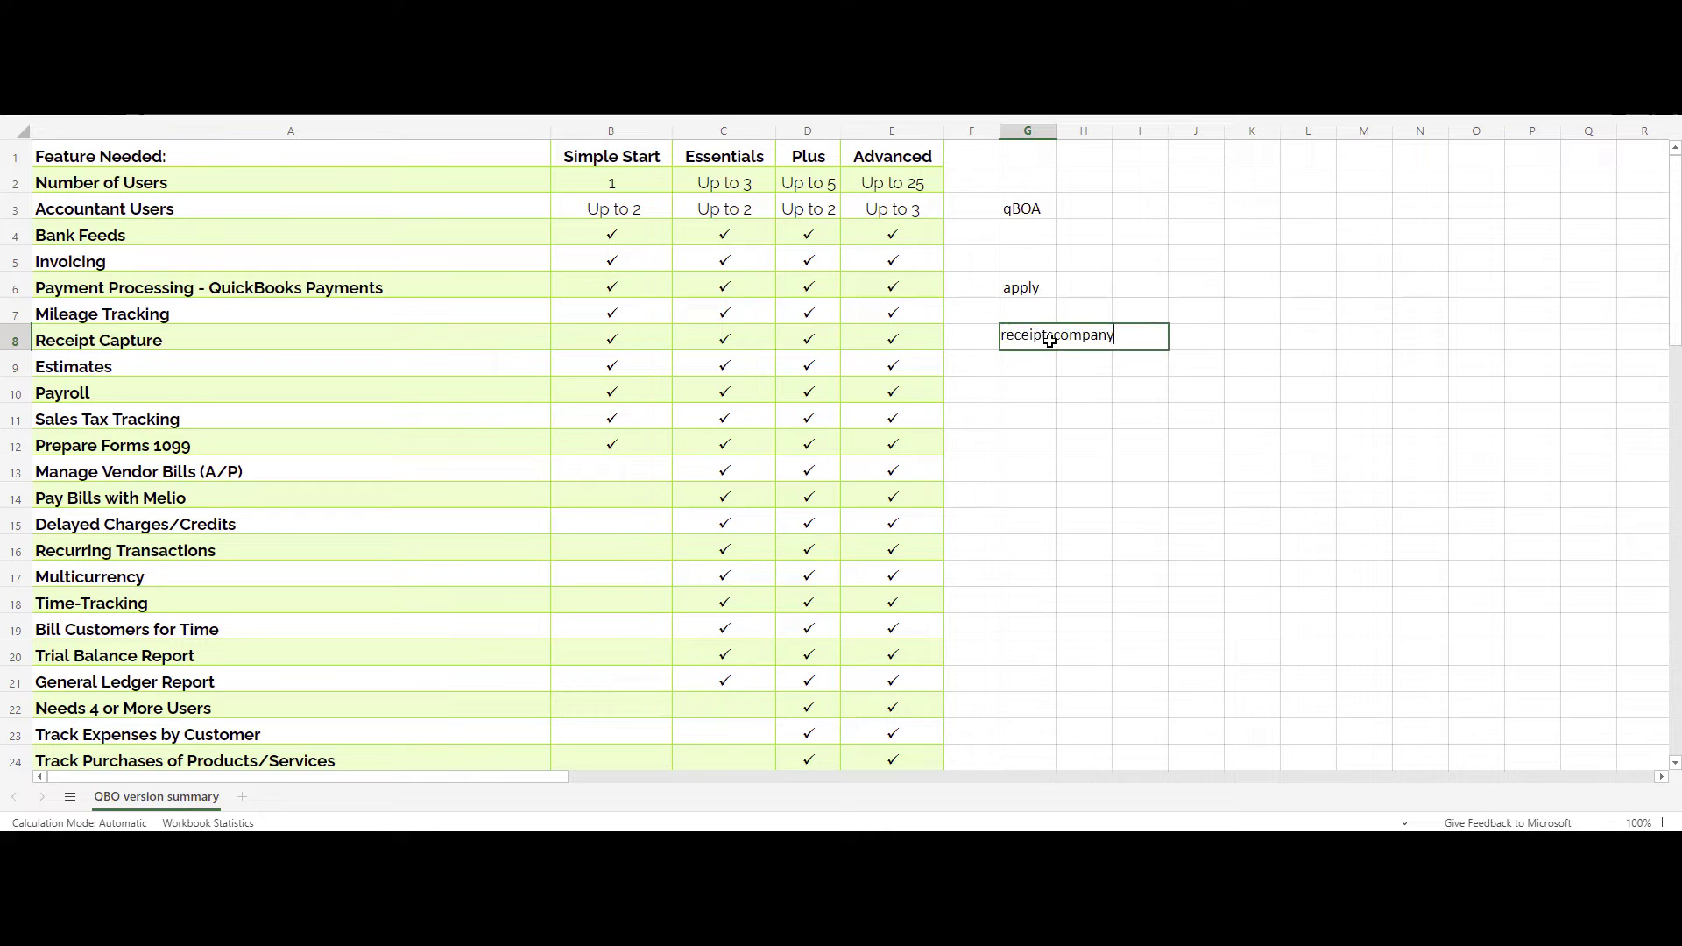
key(Return)
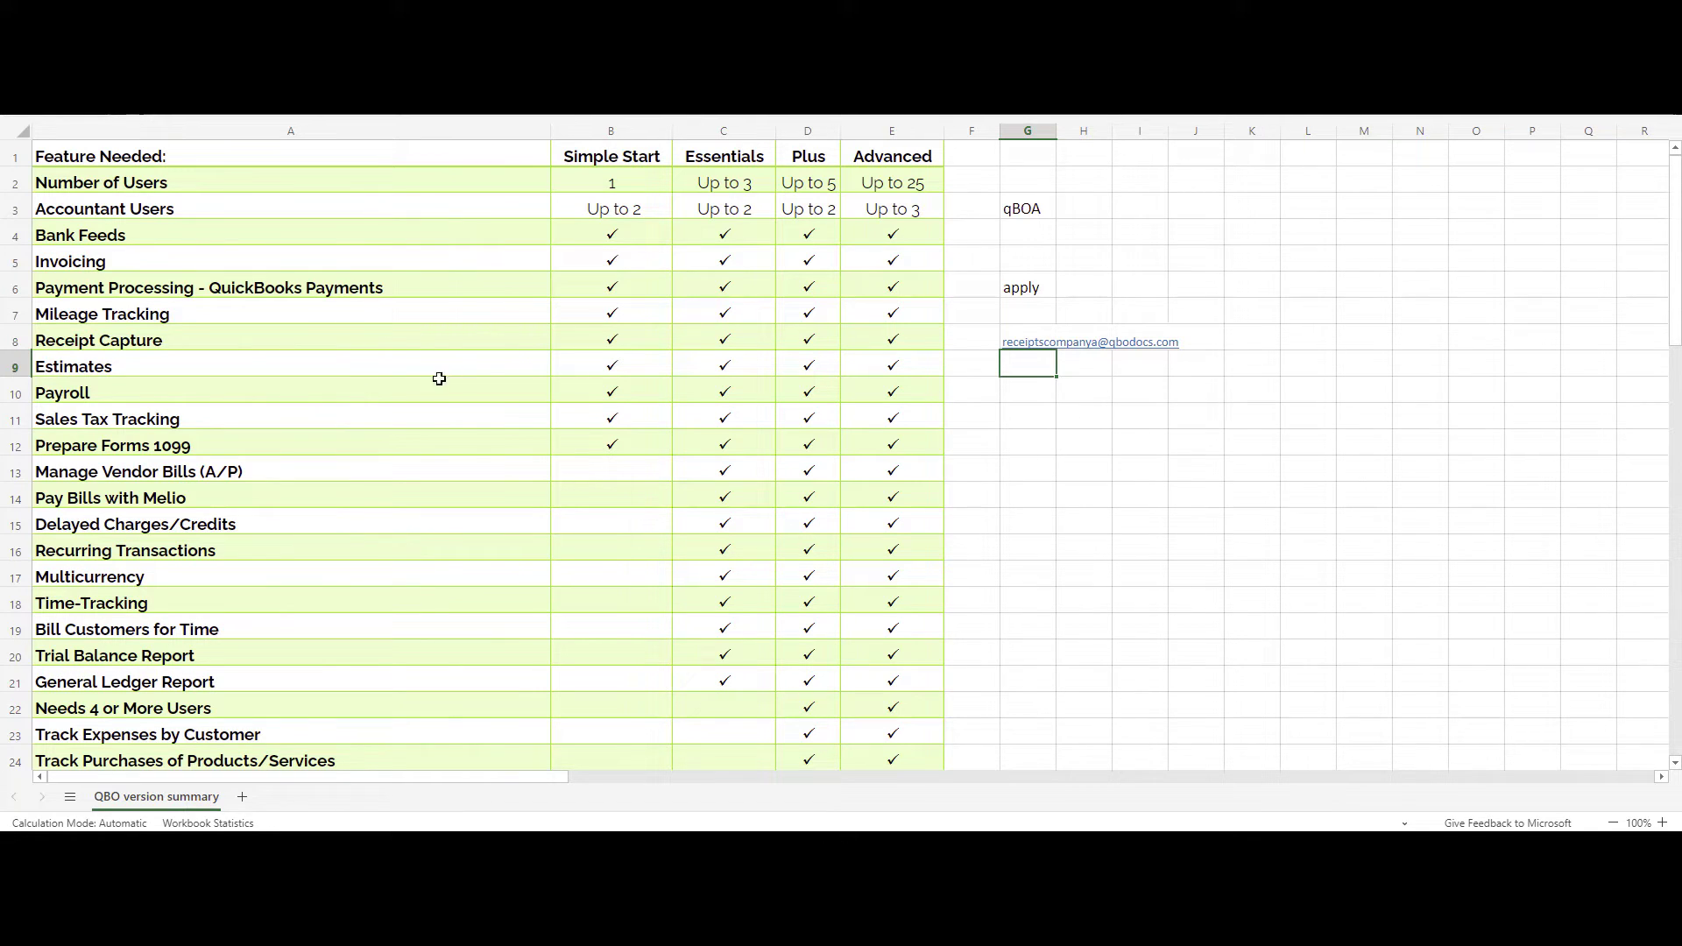
click(387, 368)
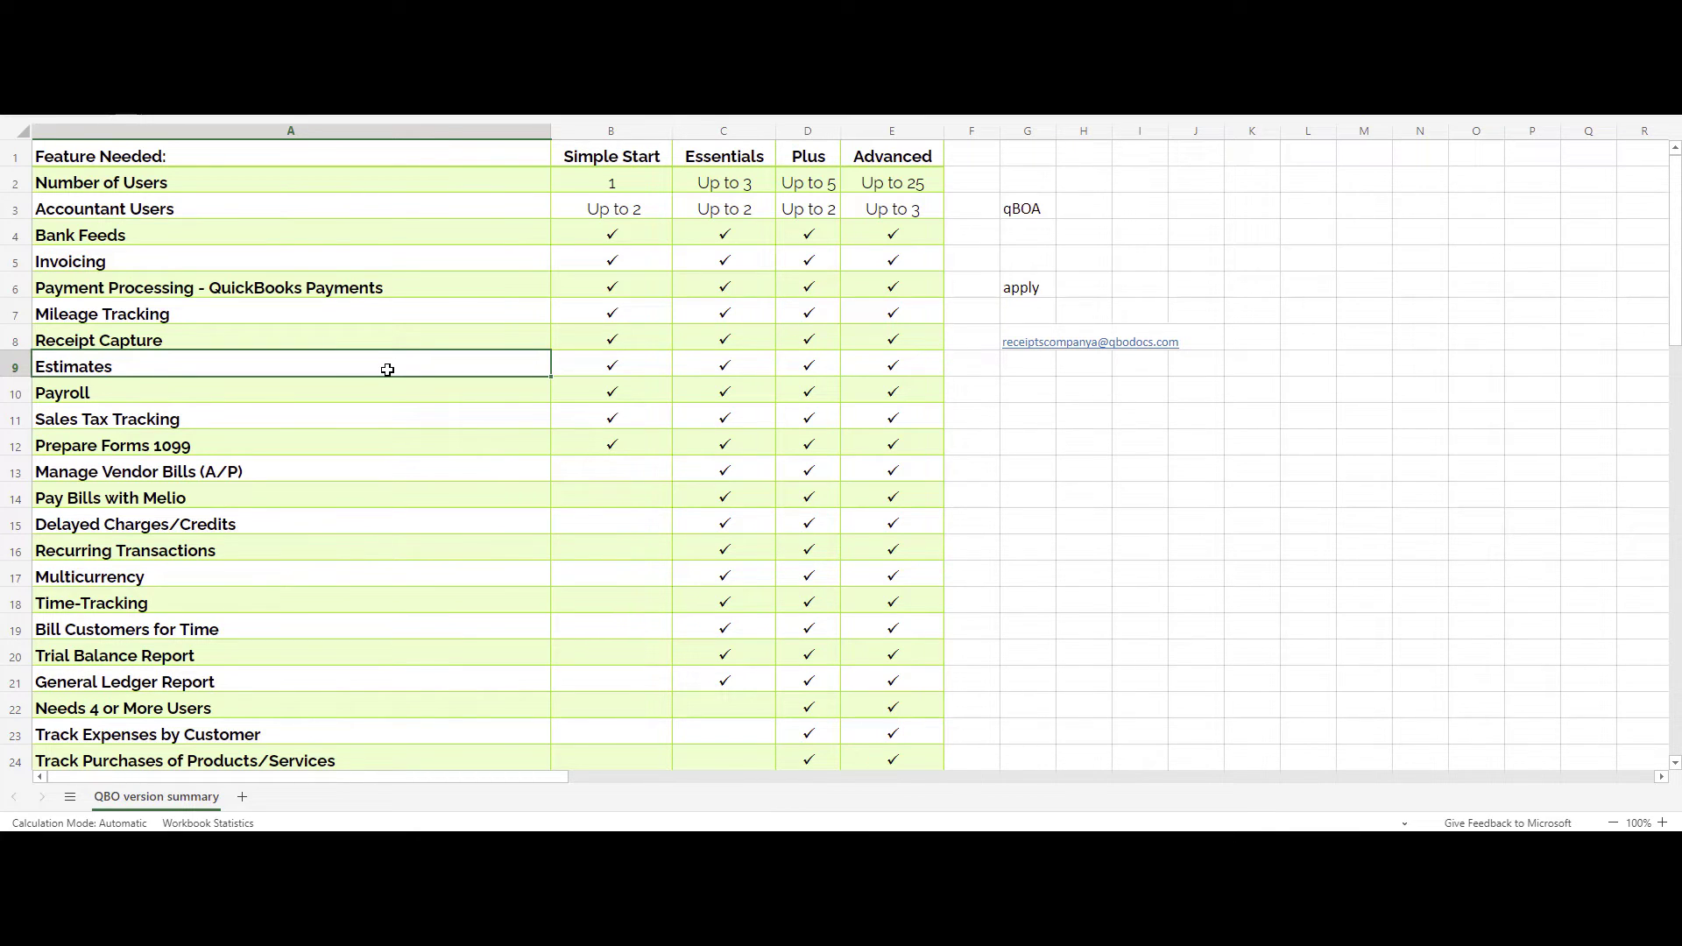
click(366, 393)
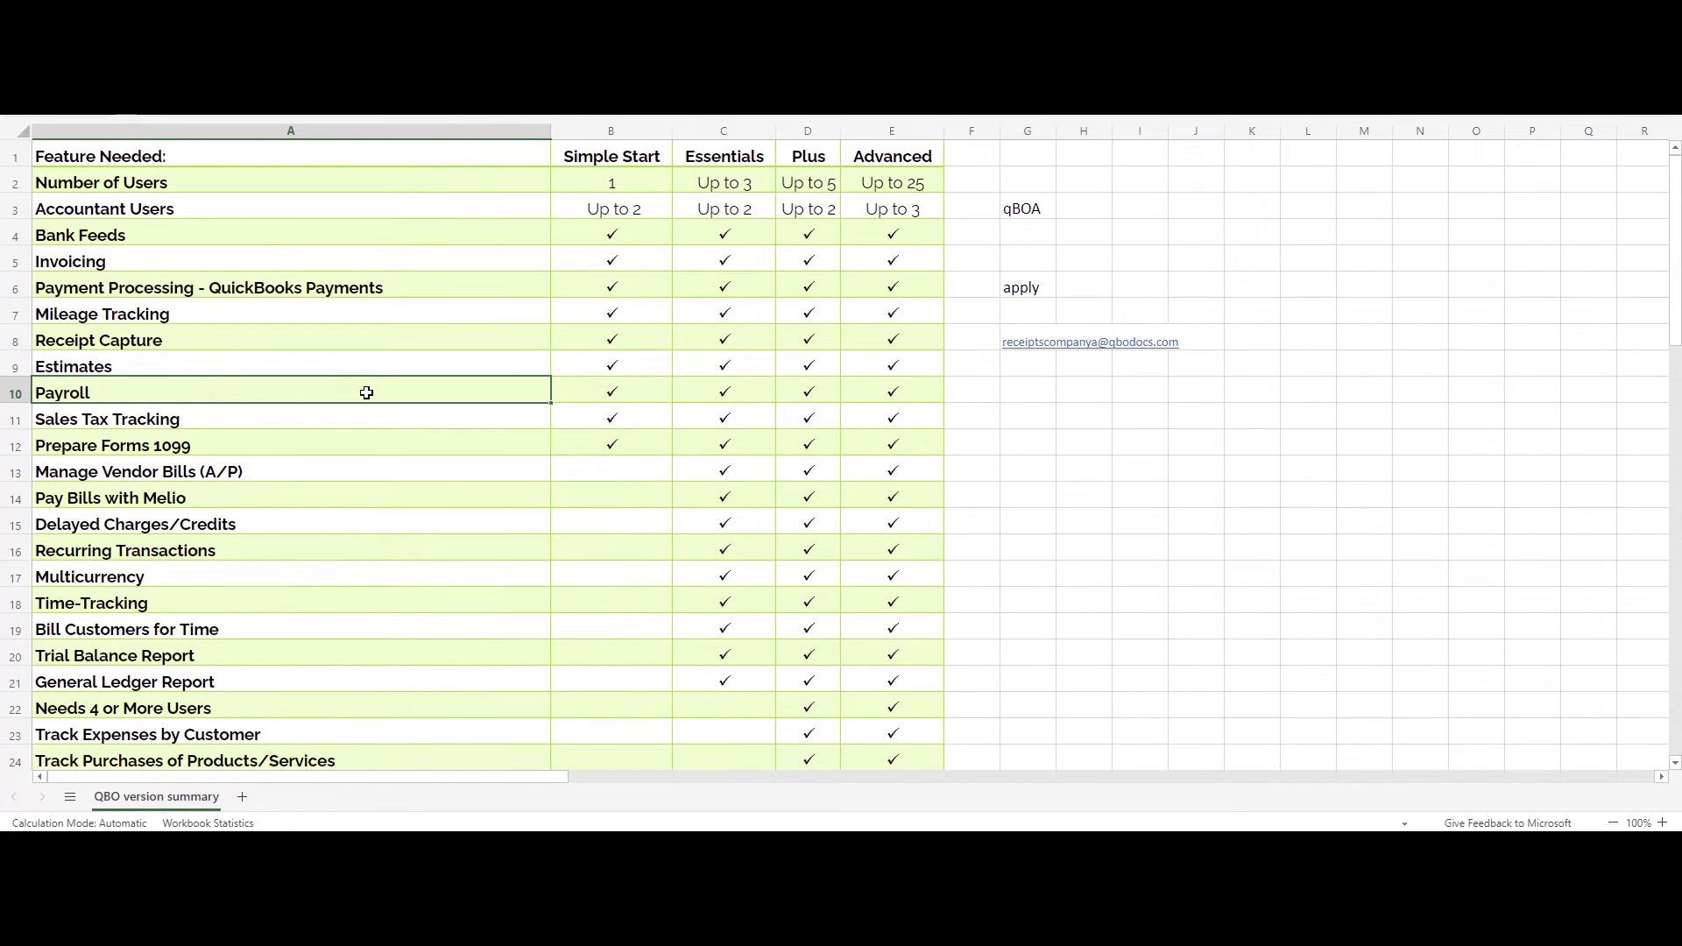
click(365, 414)
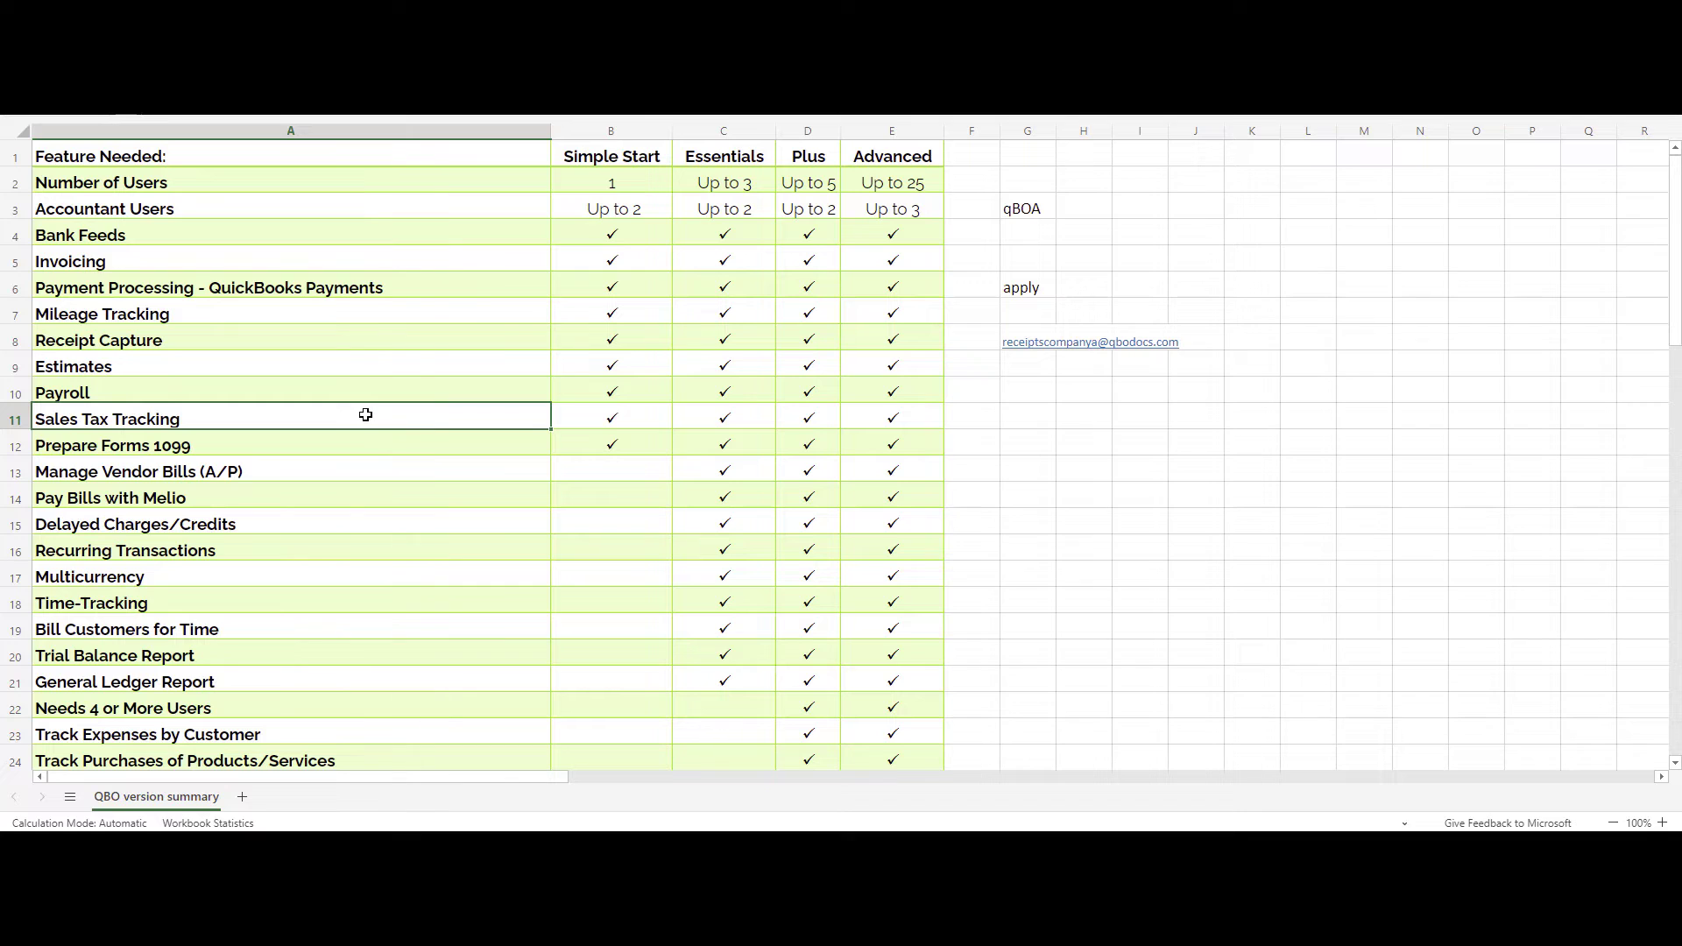
click(354, 444)
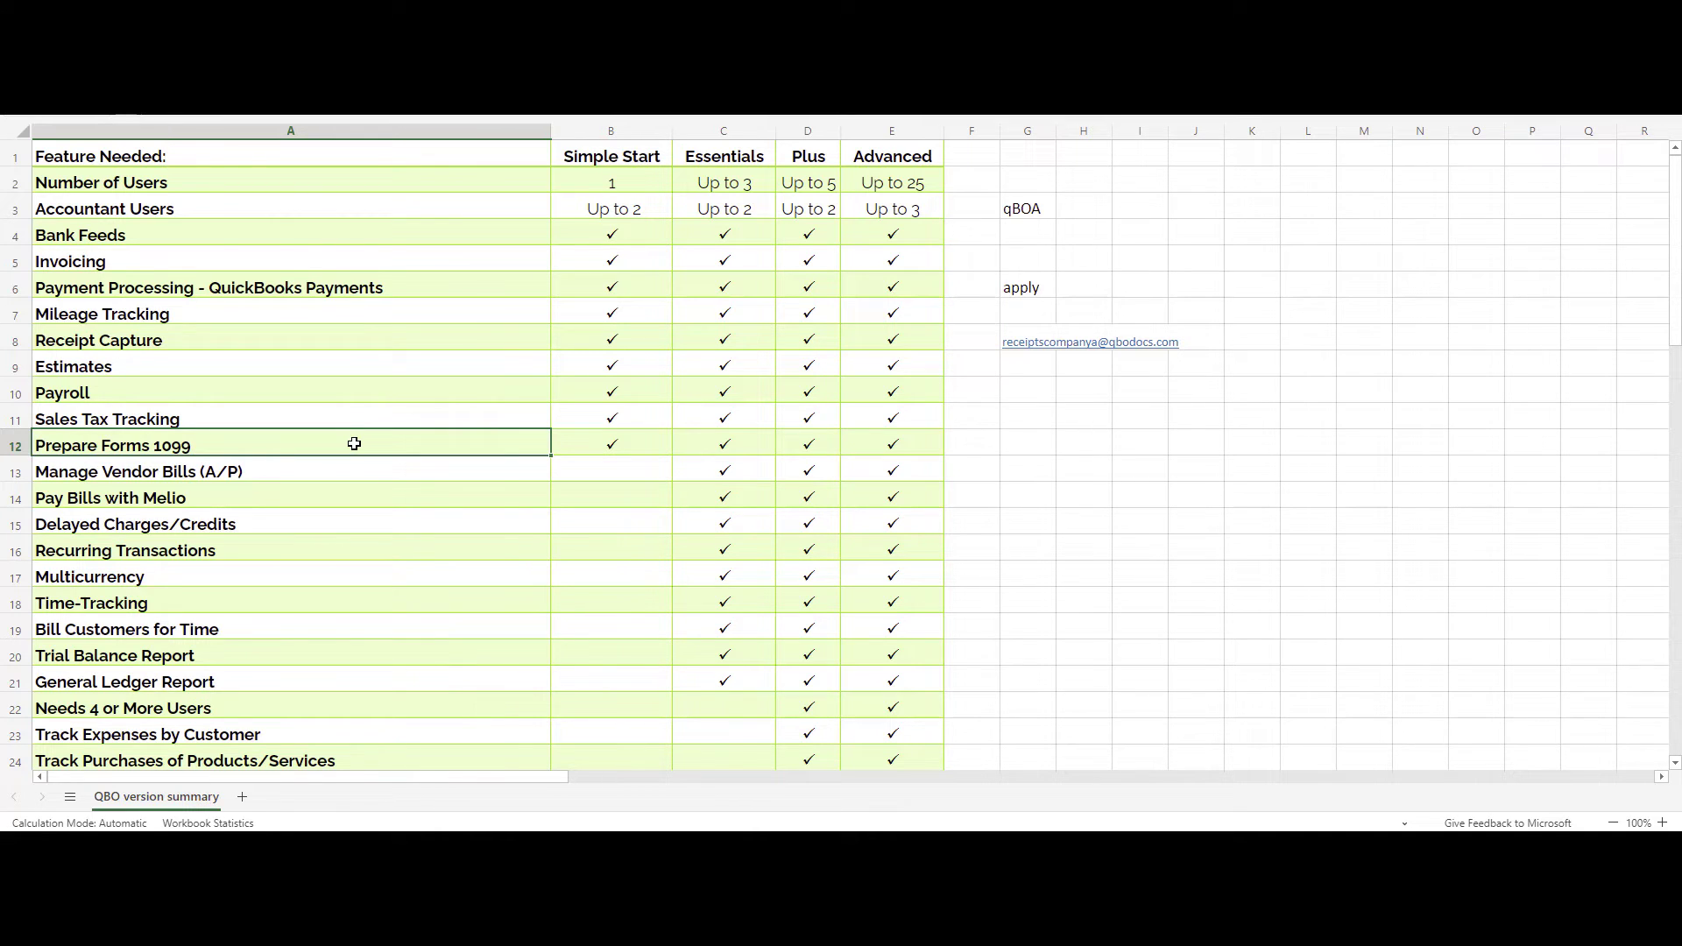
key(Down)
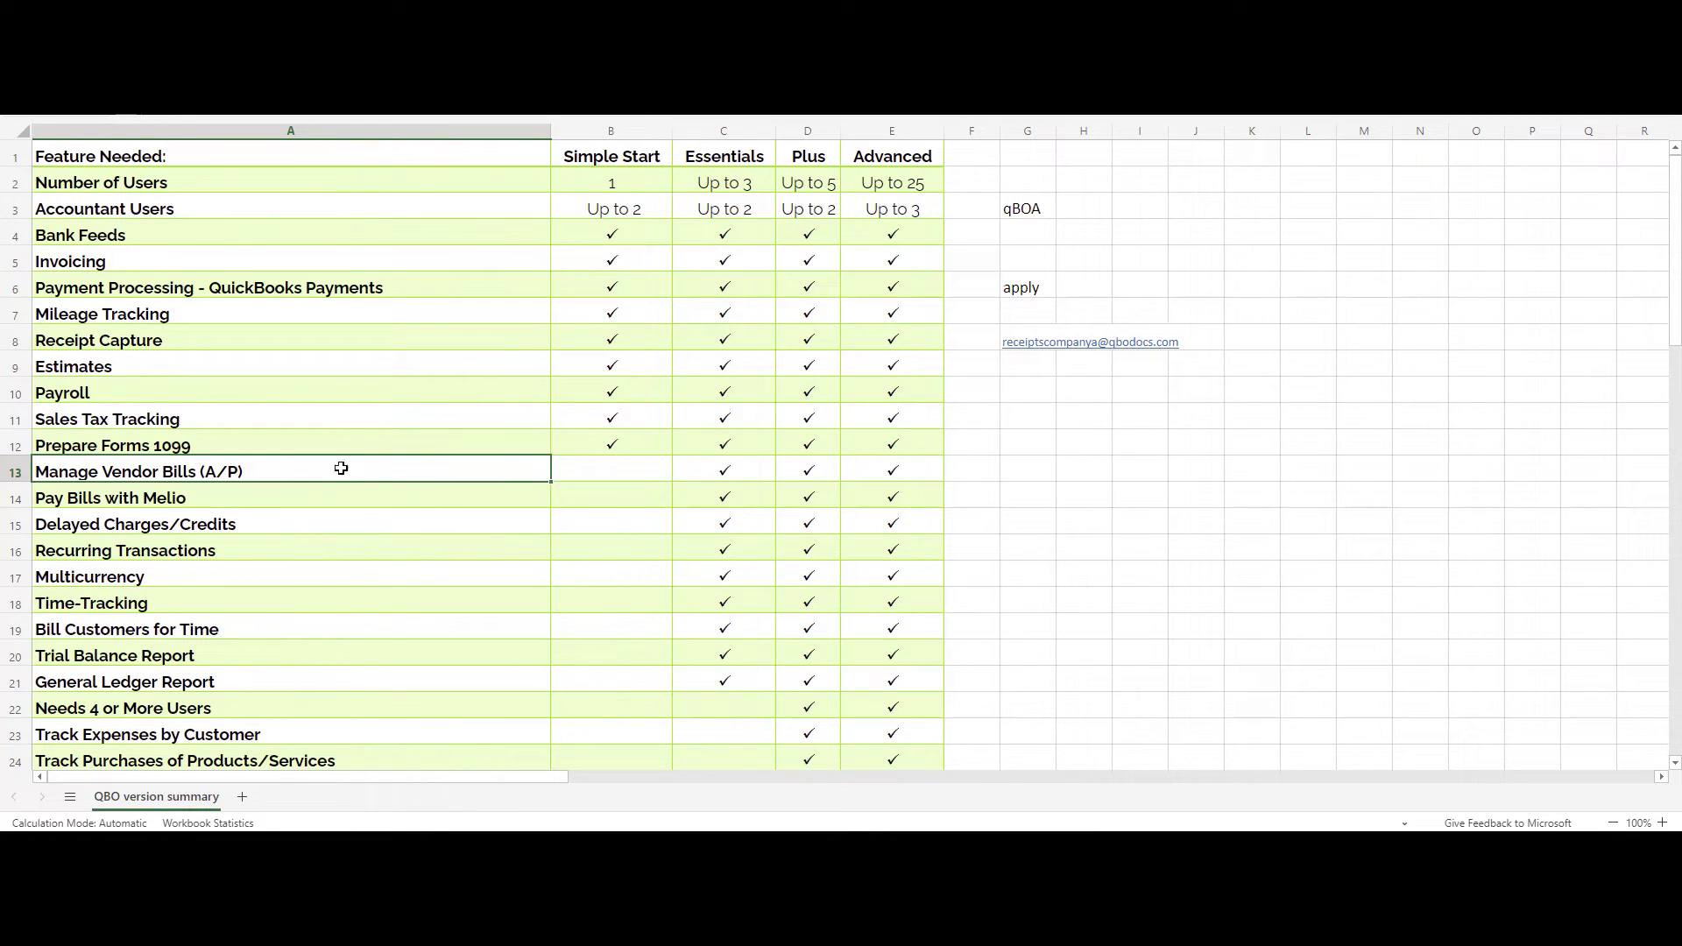
click(279, 498)
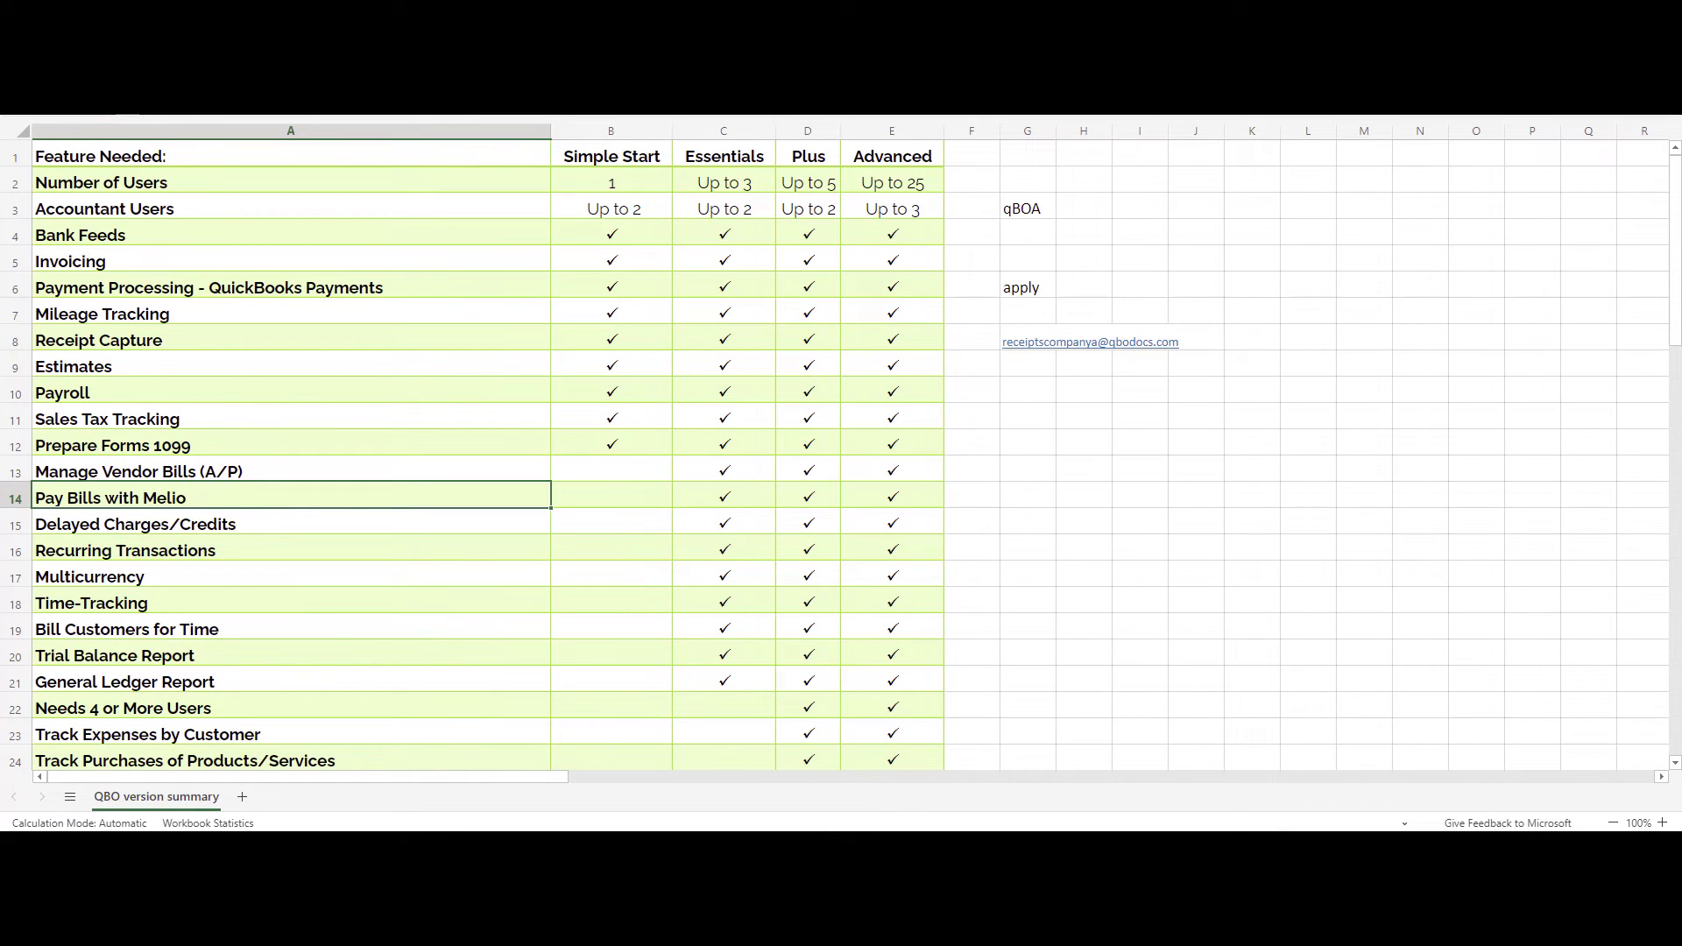
Give Pay Bills with Melio a purple fill and white text, then review its row checks.
click(434, 96)
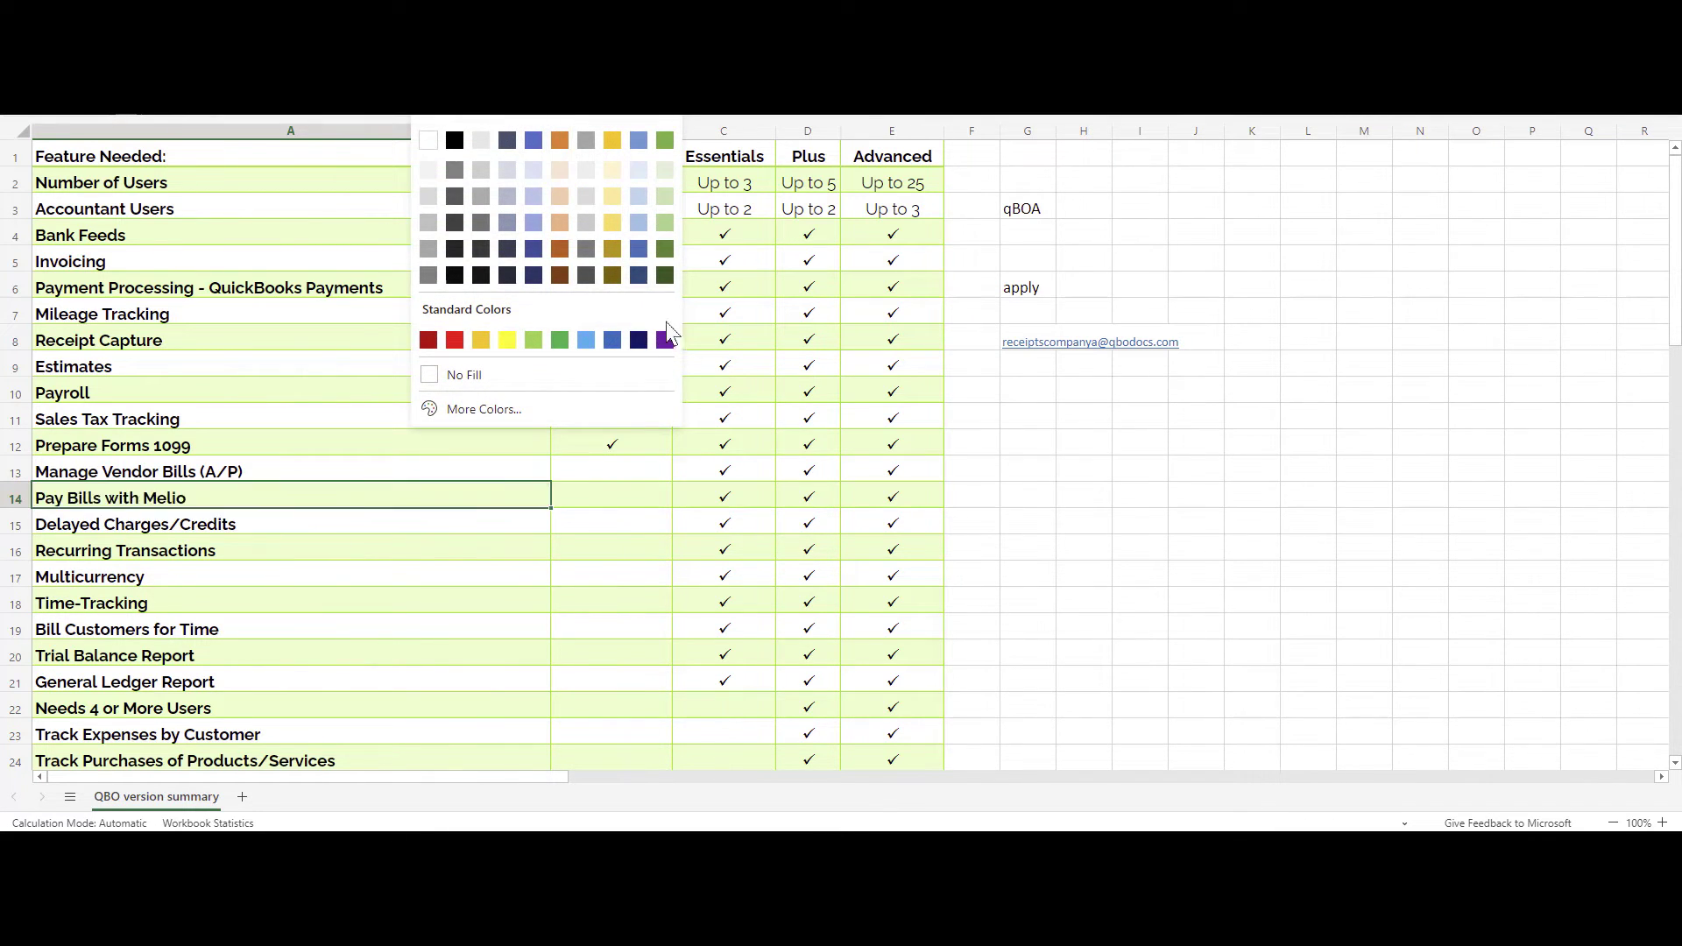
click(665, 342)
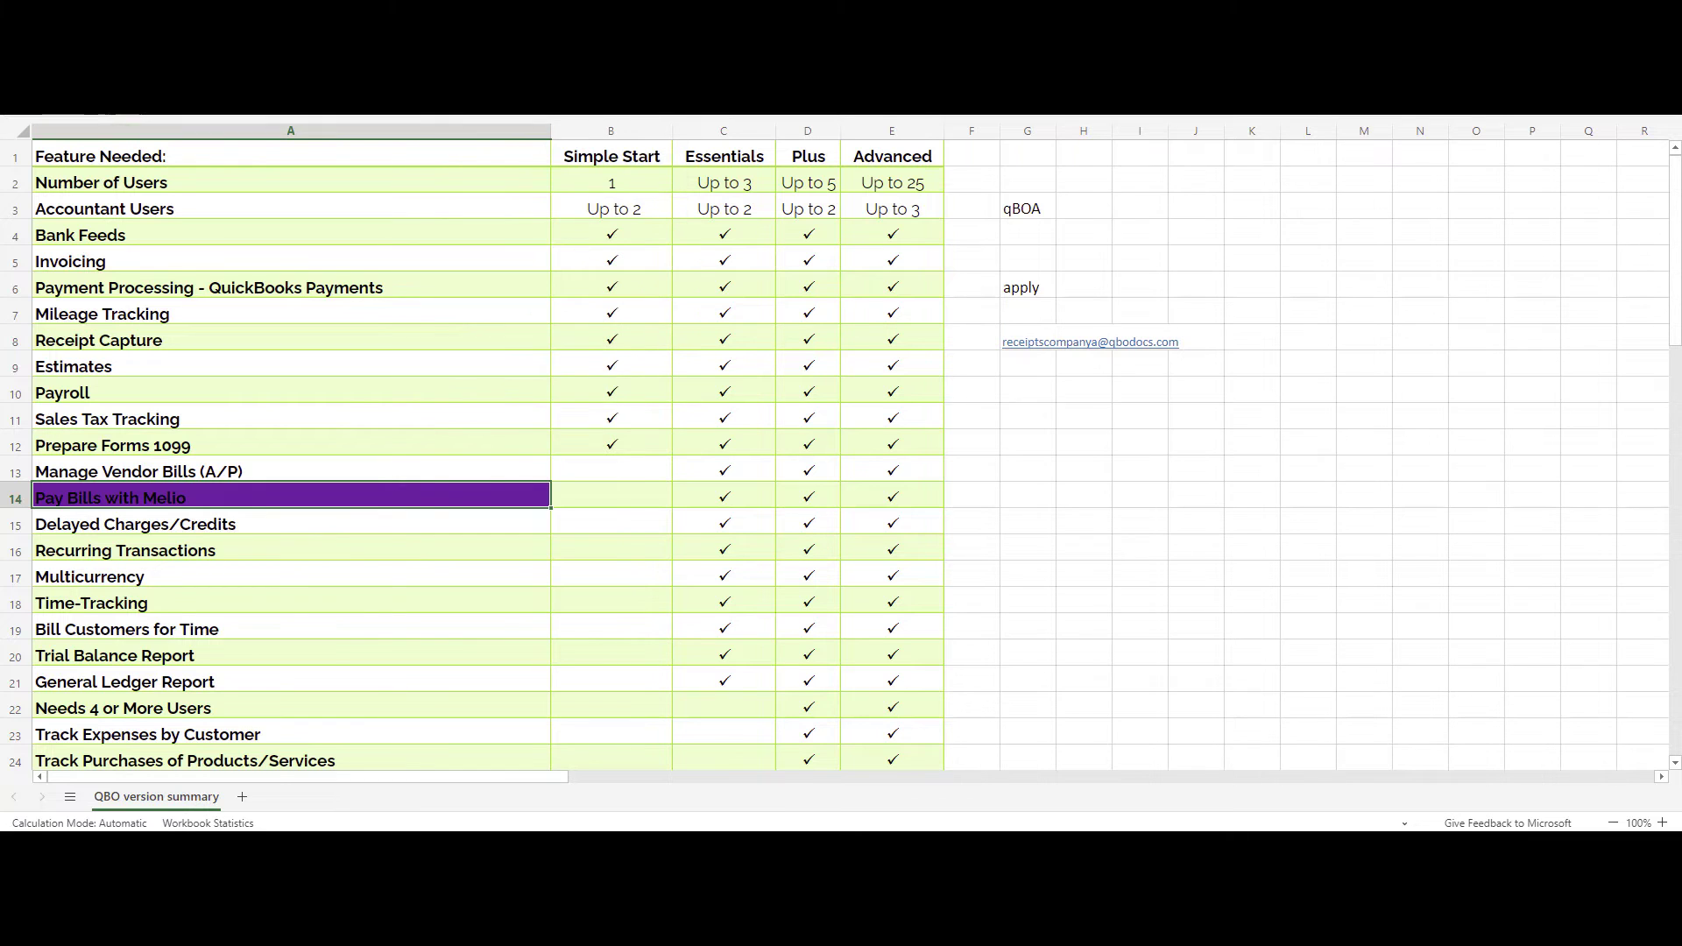
click(473, 96)
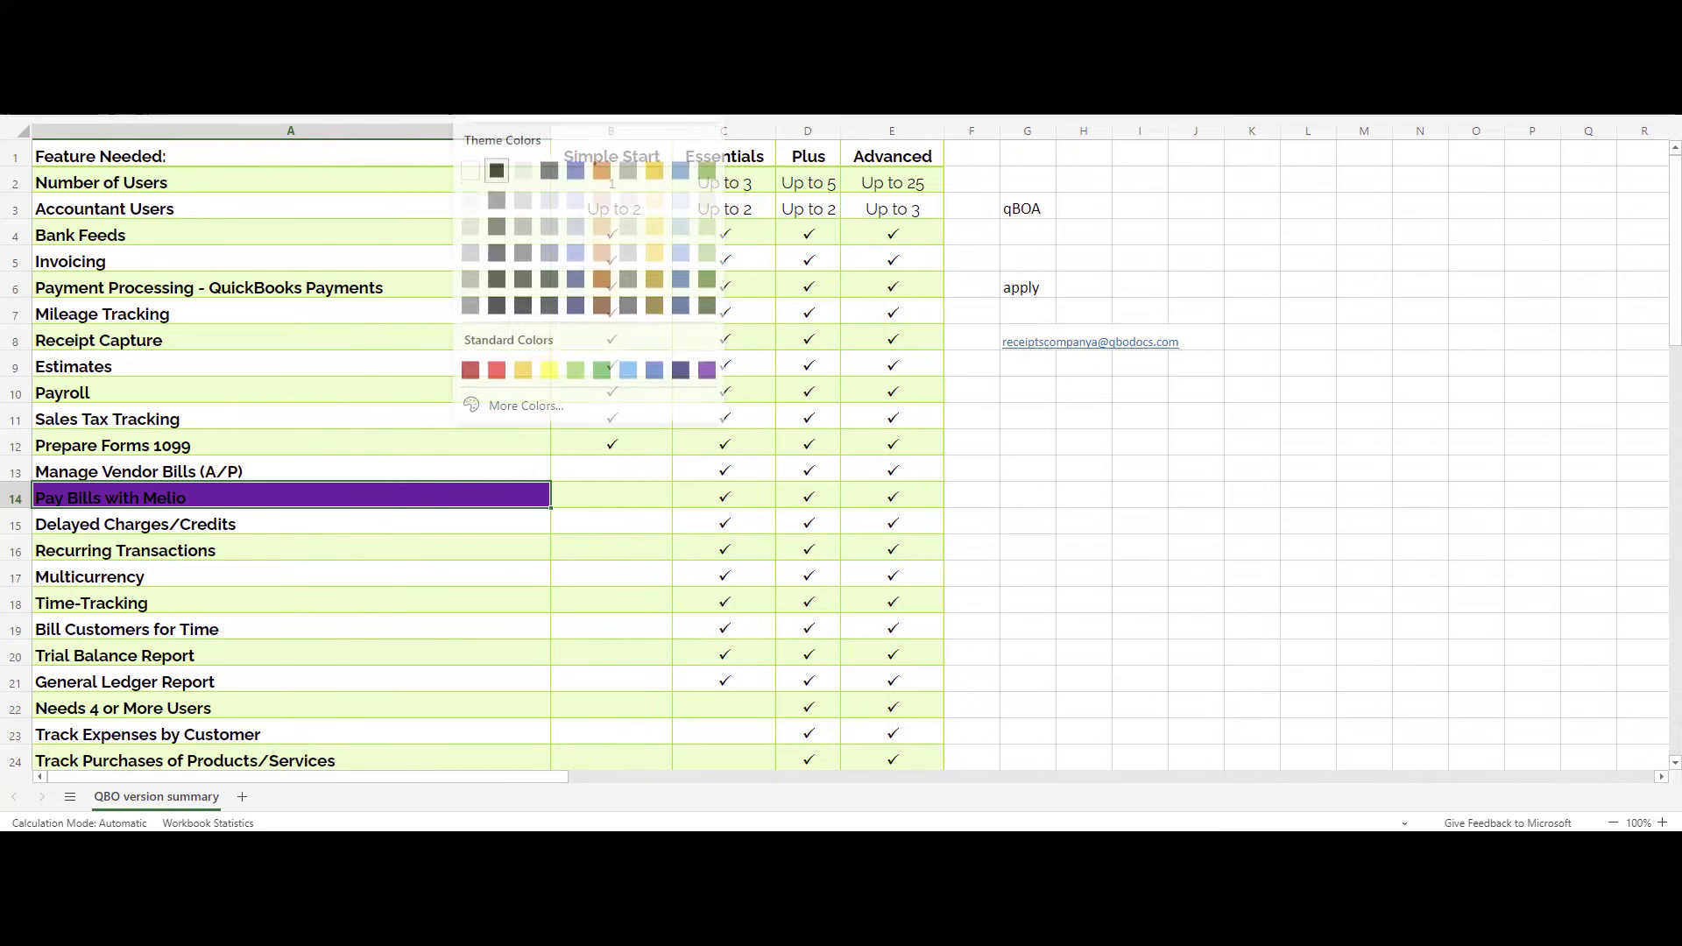
click(489, 172)
click(725, 486)
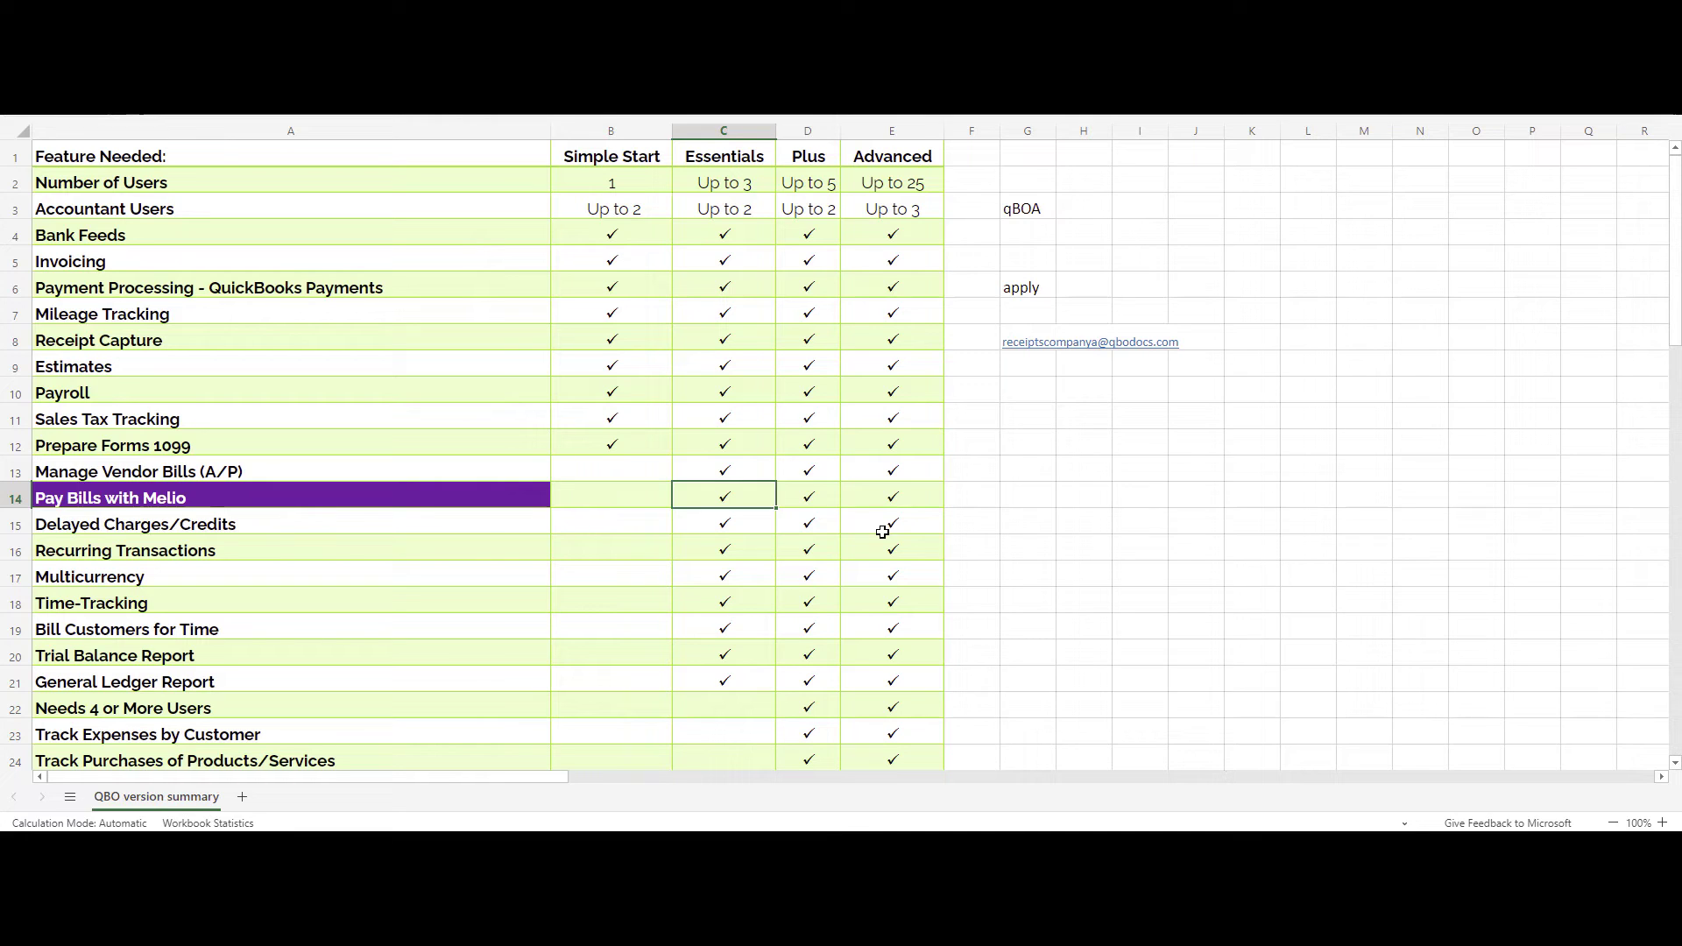
key(Down)
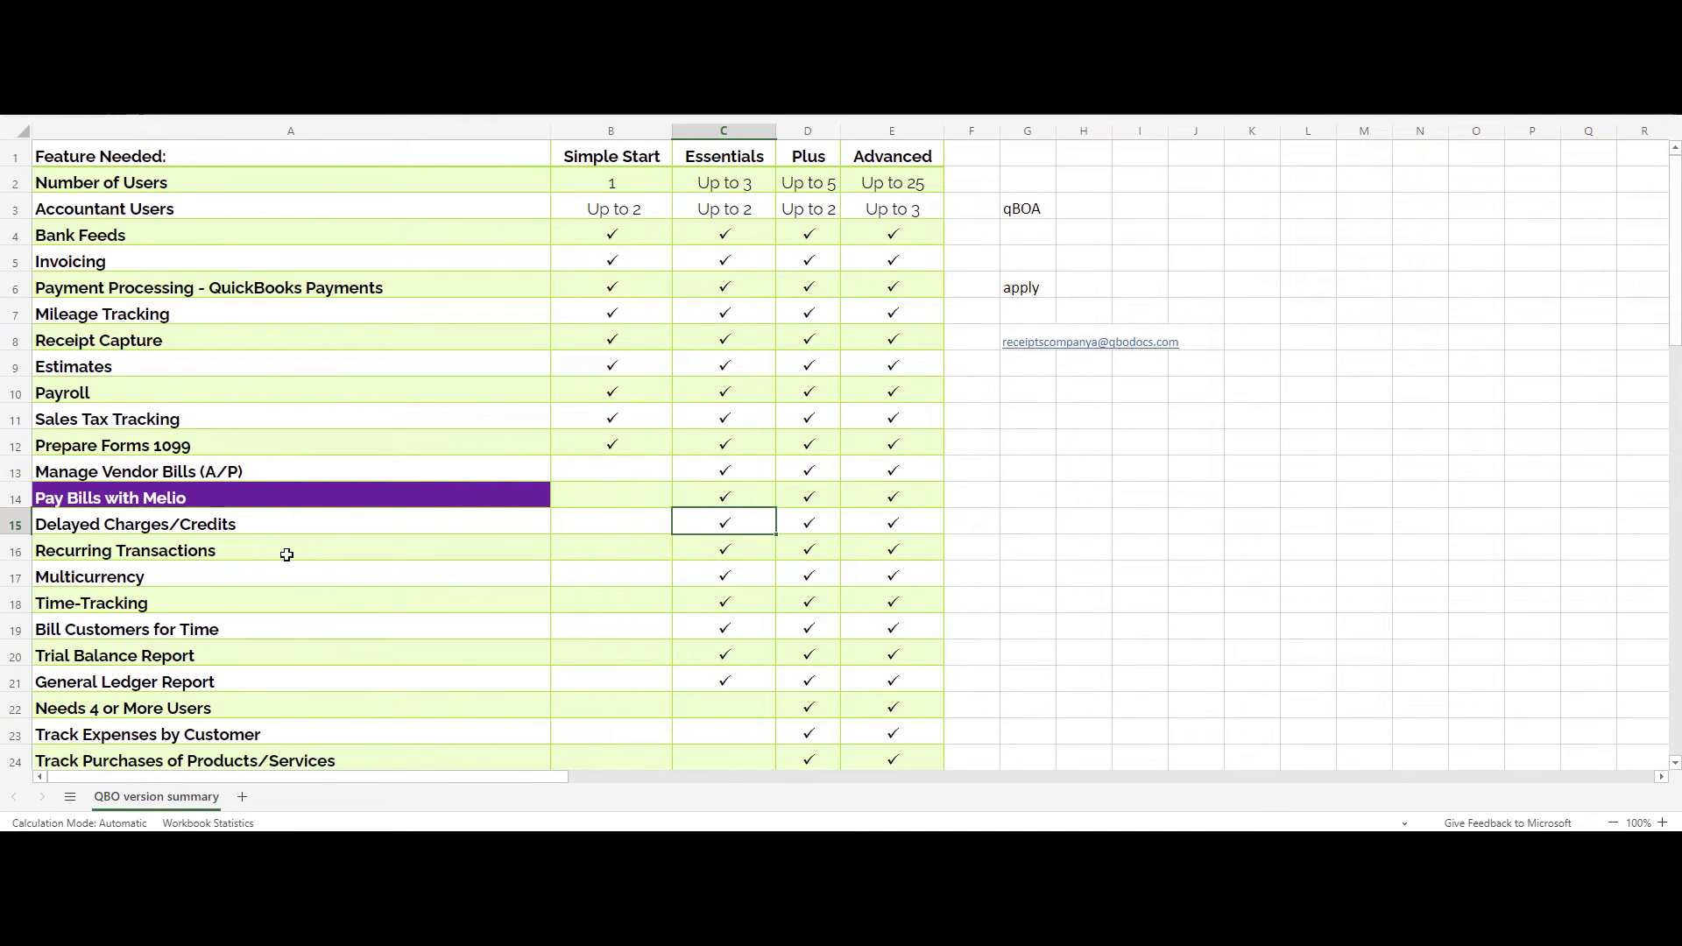
click(286, 555)
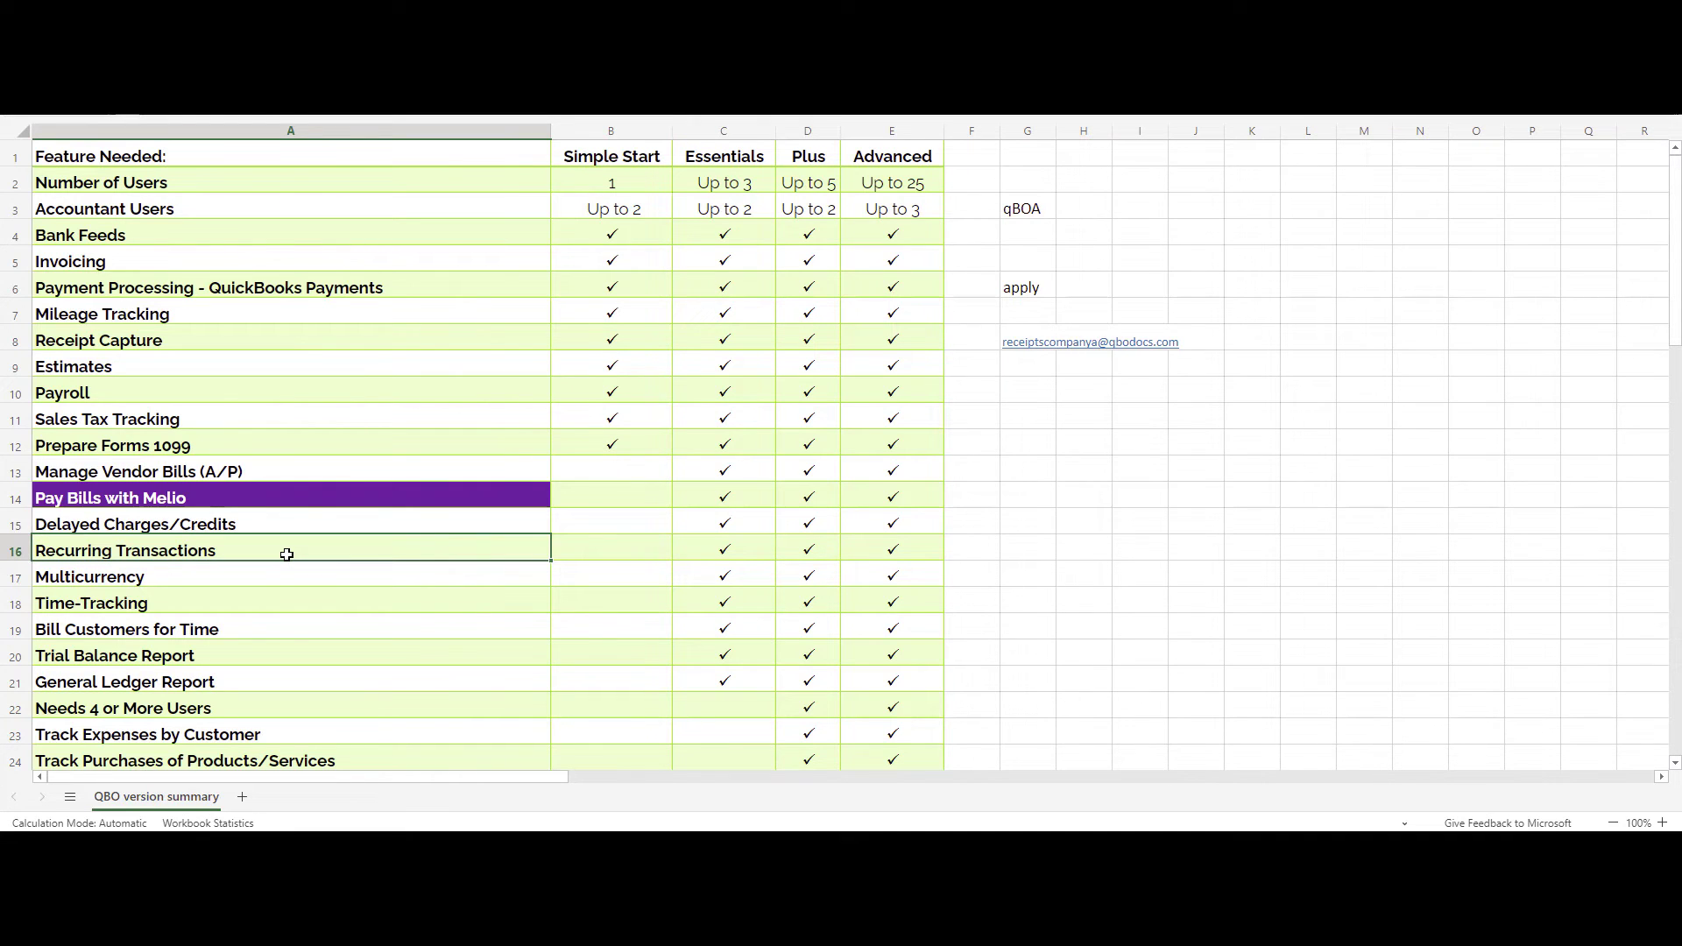
drag(727, 546, 905, 538)
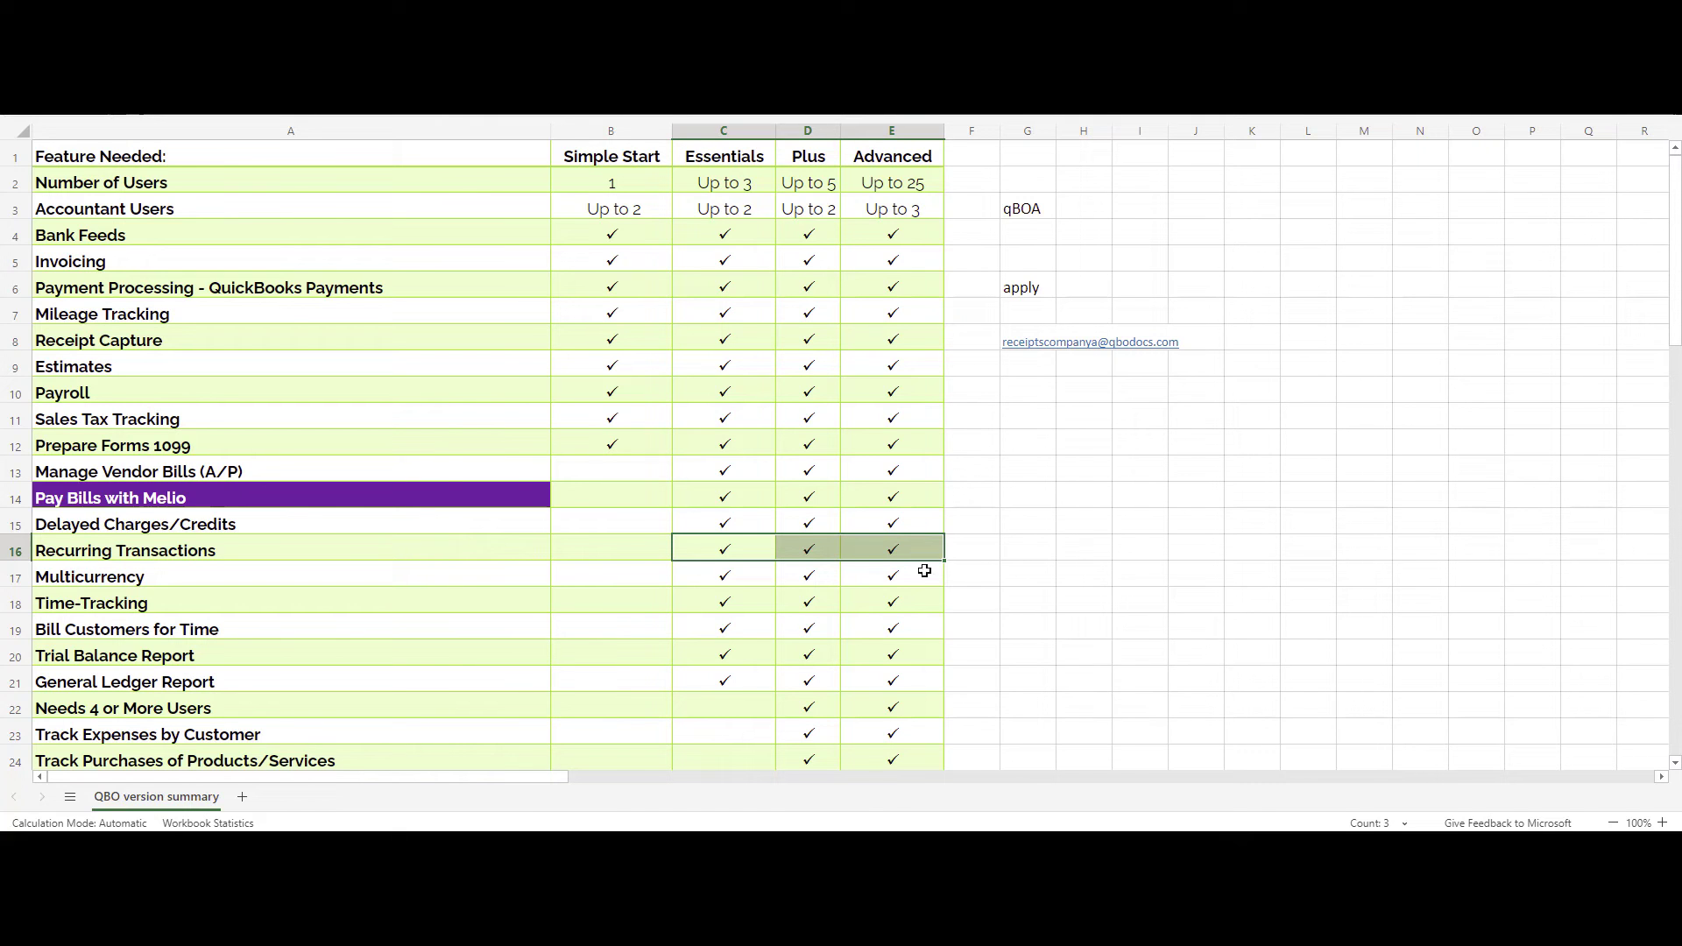
click(448, 575)
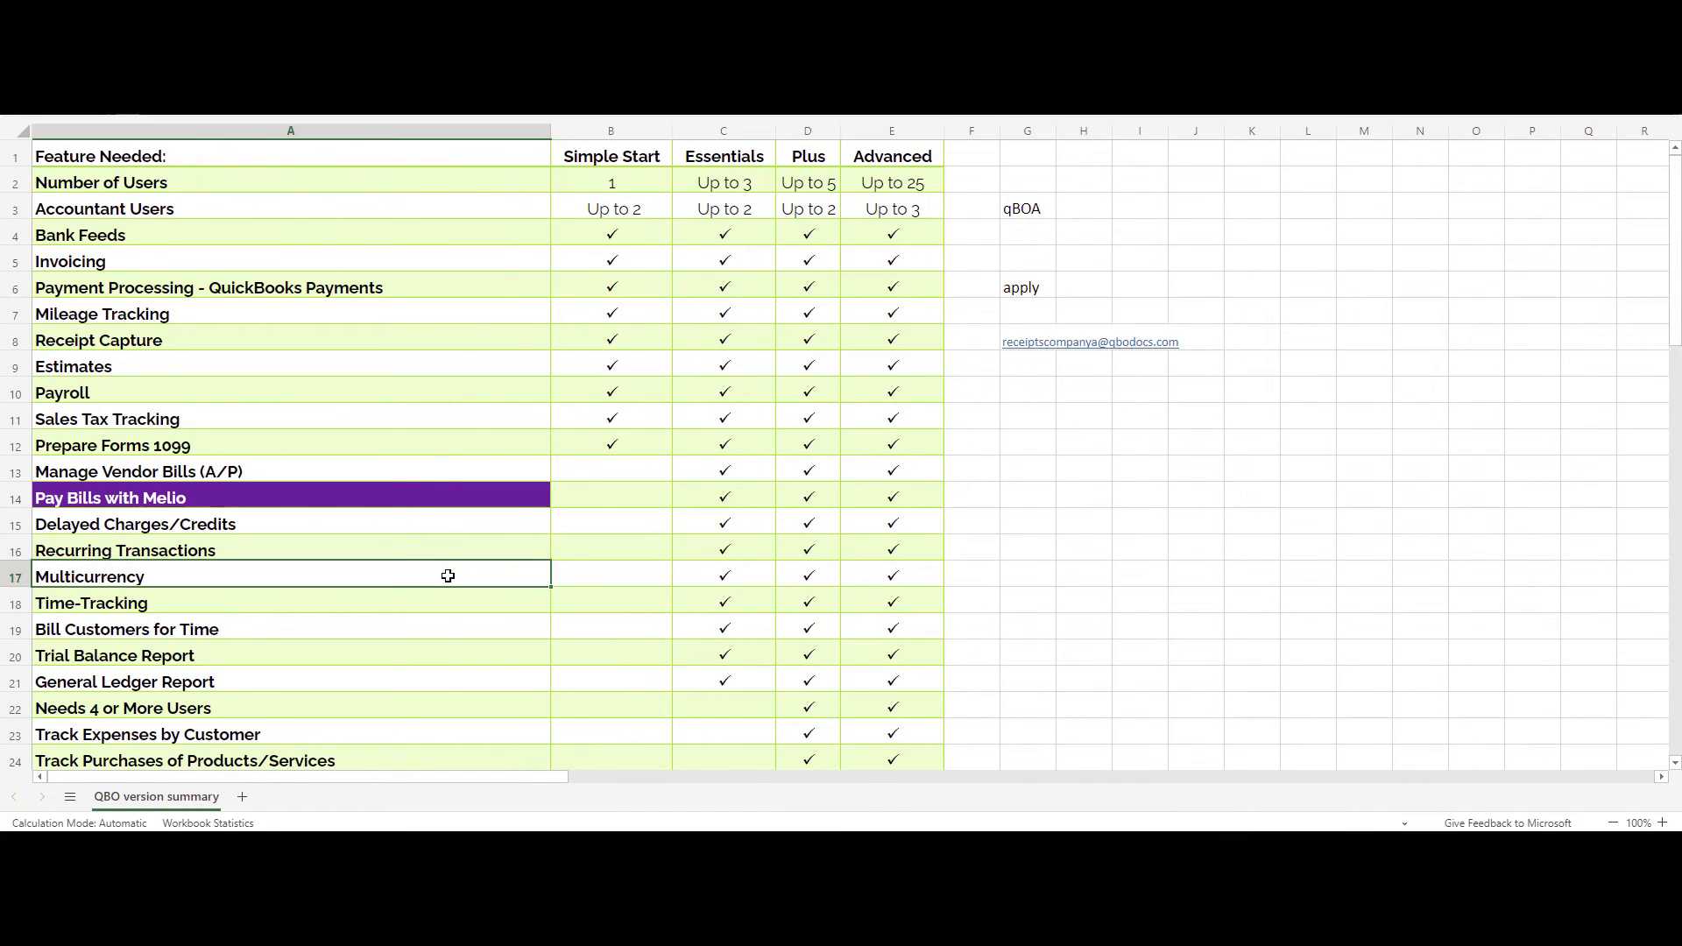
scroll(447, 575, down, 2)
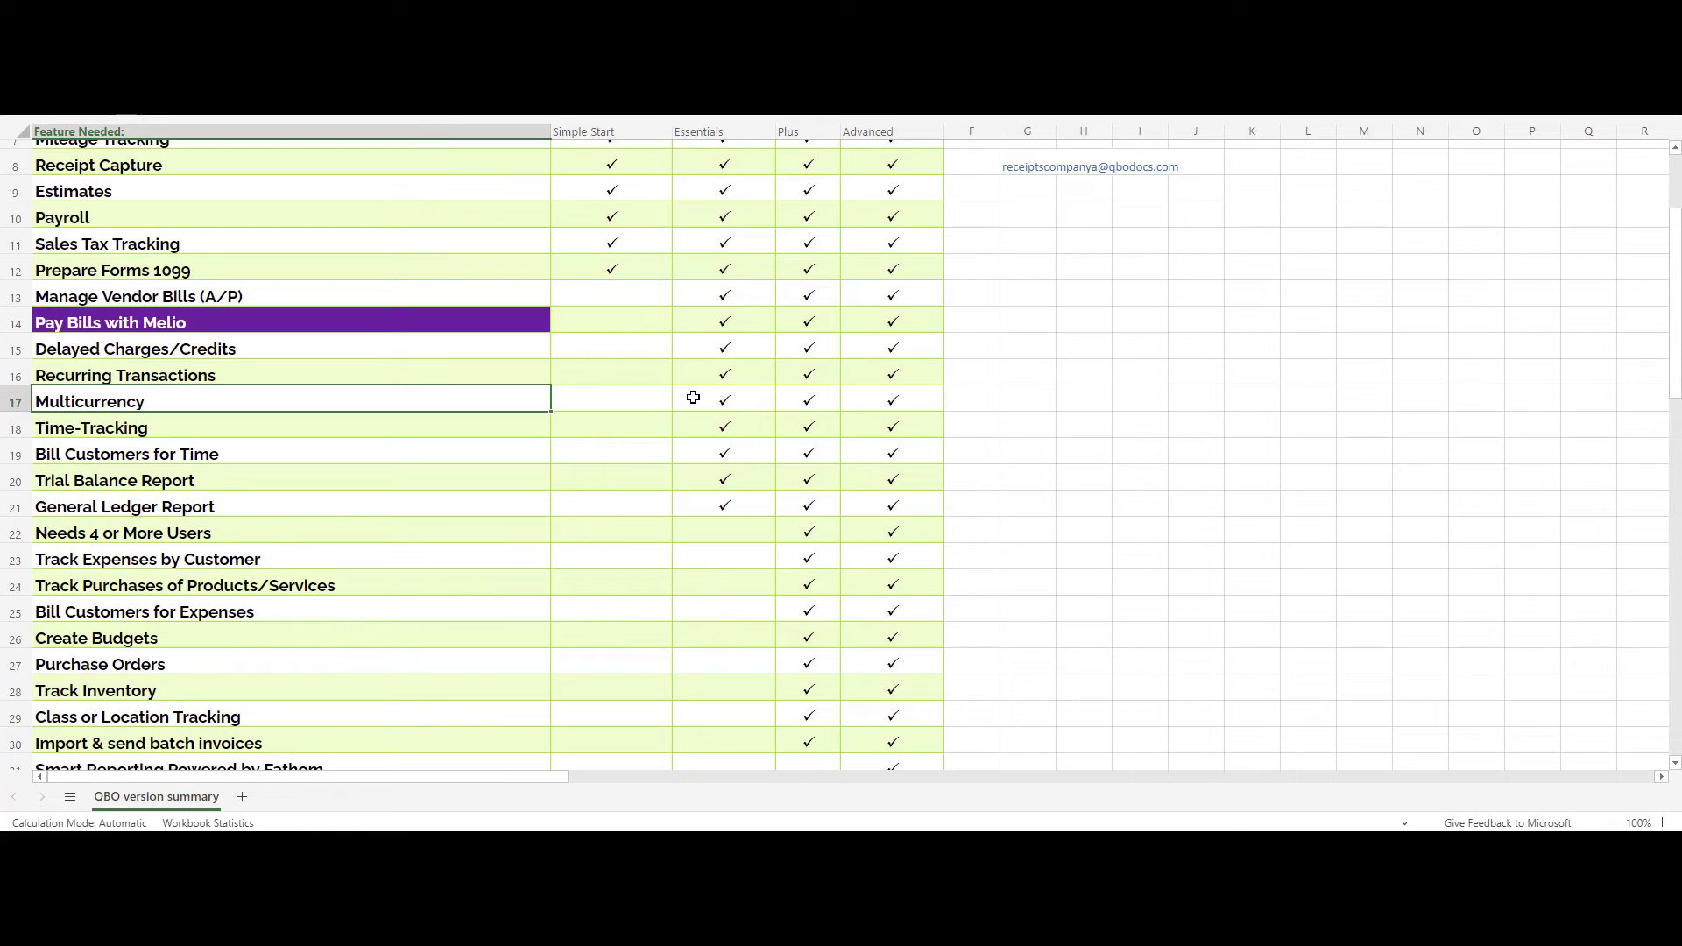
drag(693, 397, 885, 398)
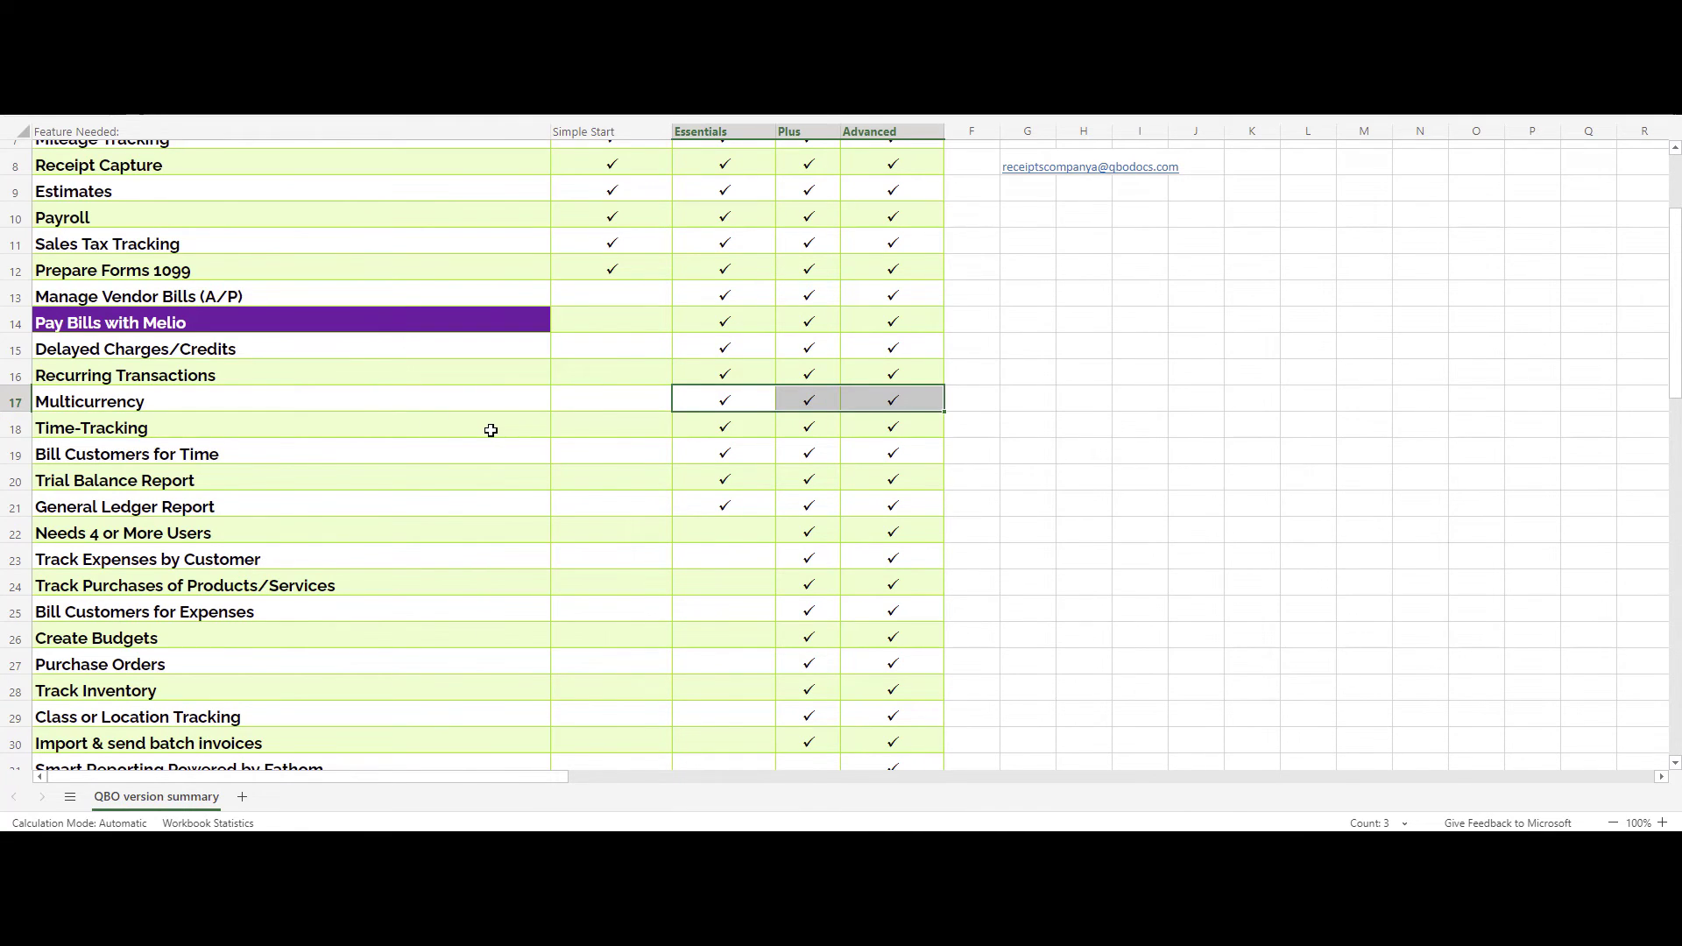
drag(732, 424, 890, 424)
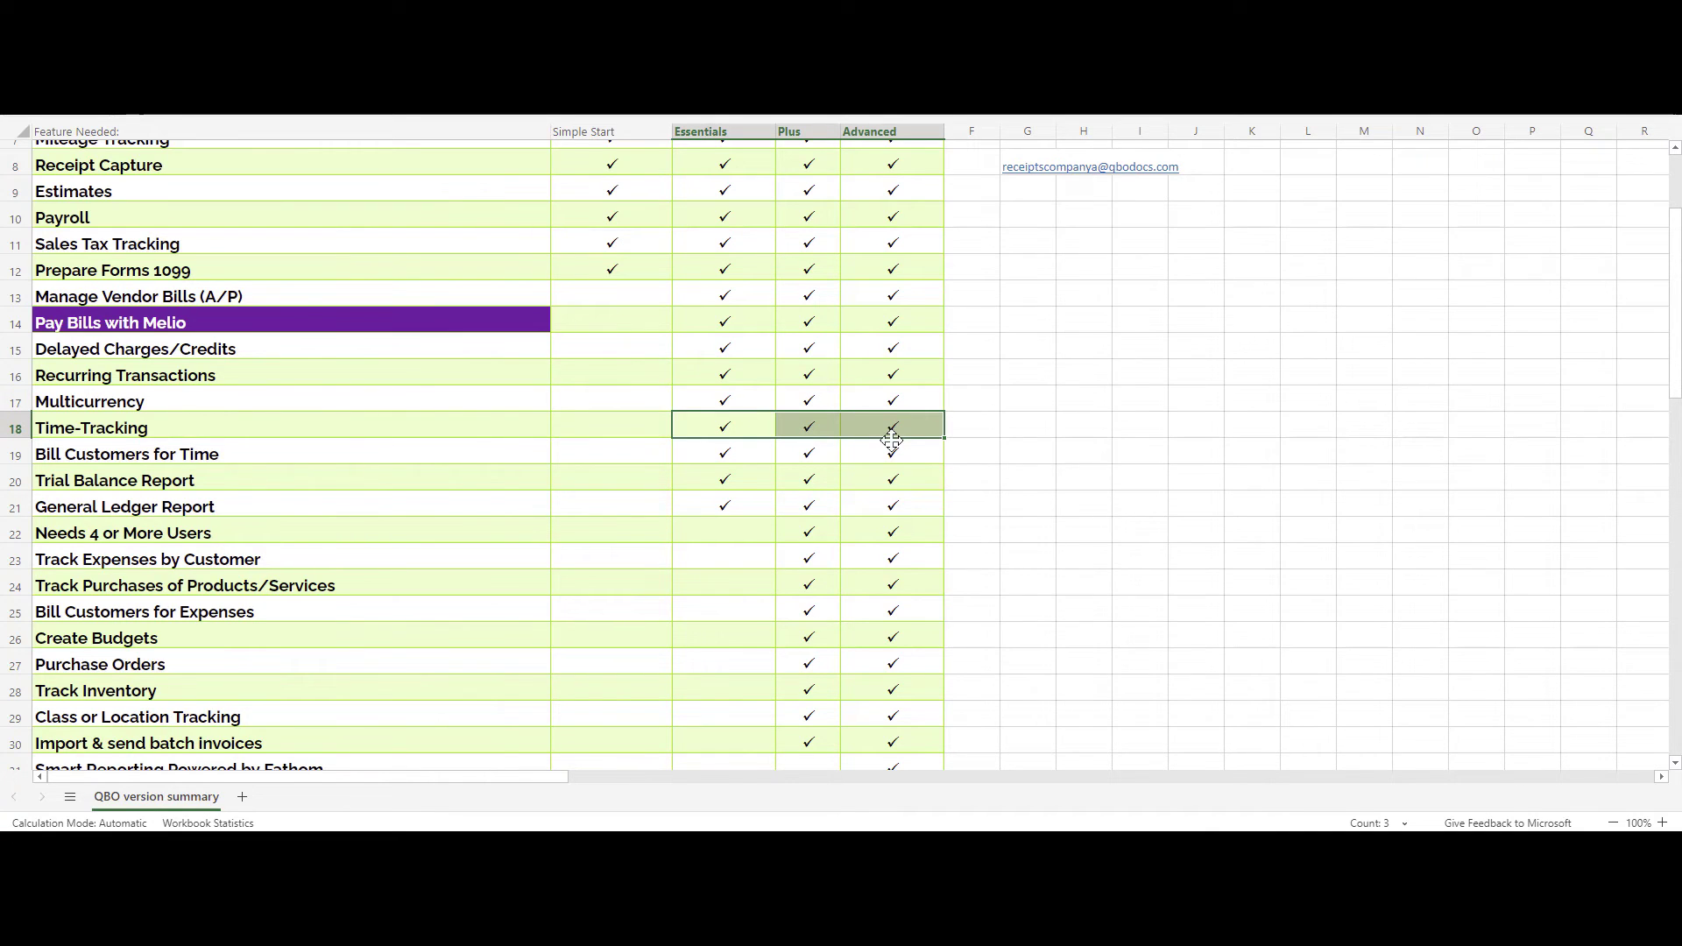
drag(716, 450, 867, 454)
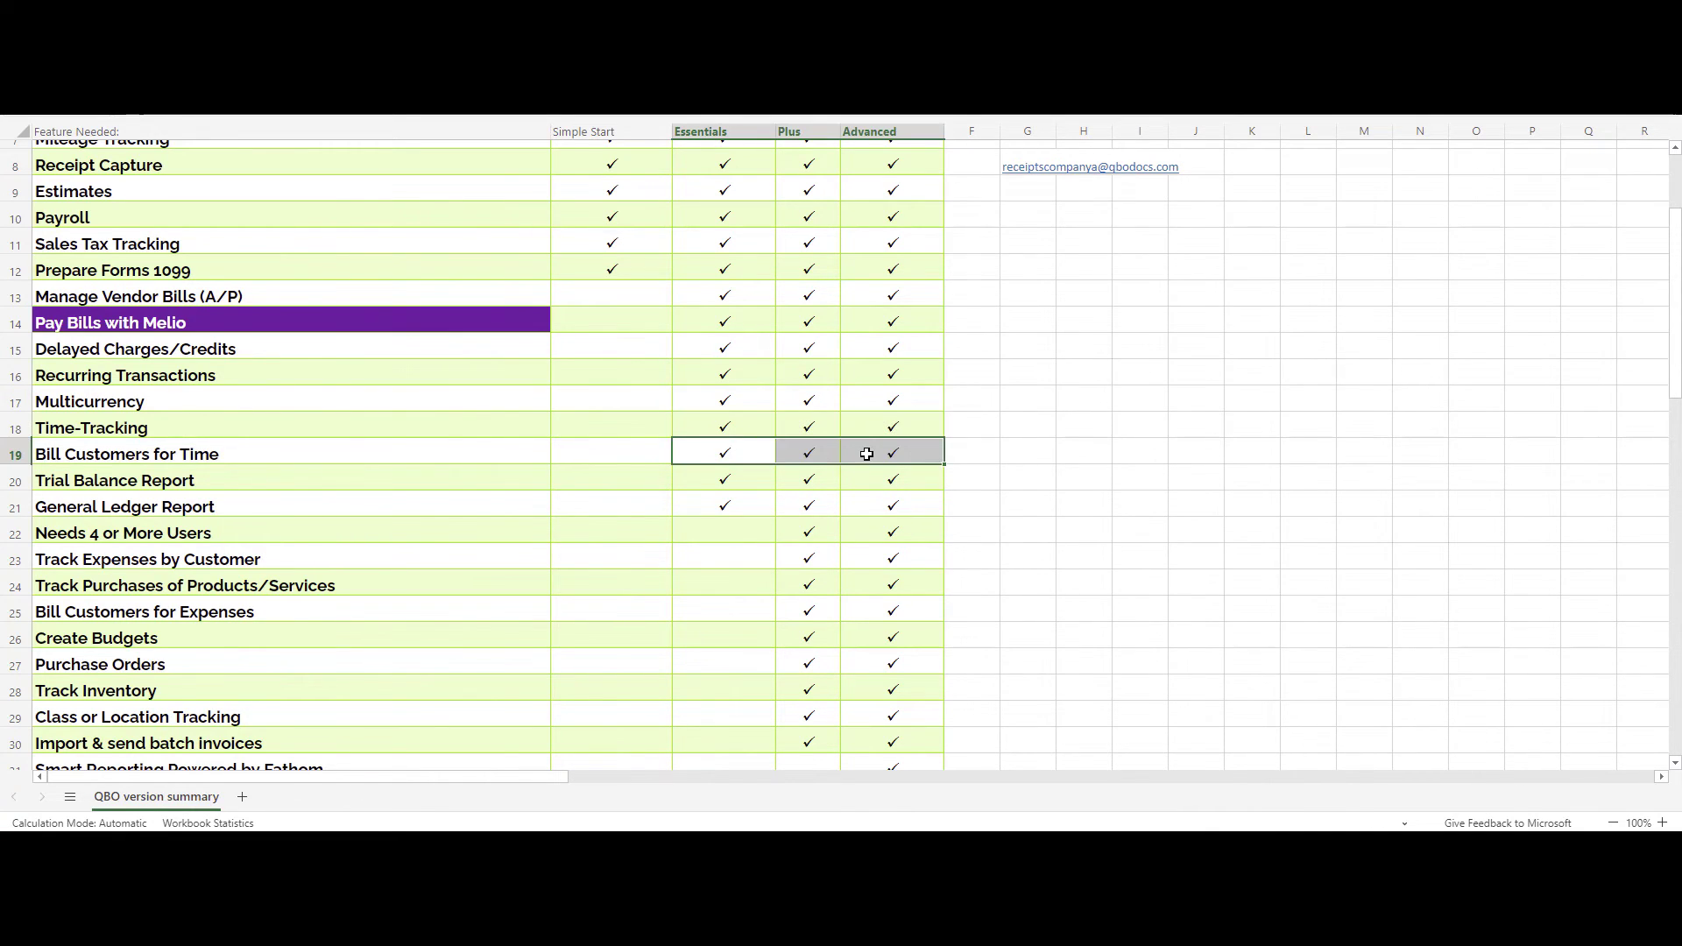
drag(725, 478, 886, 478)
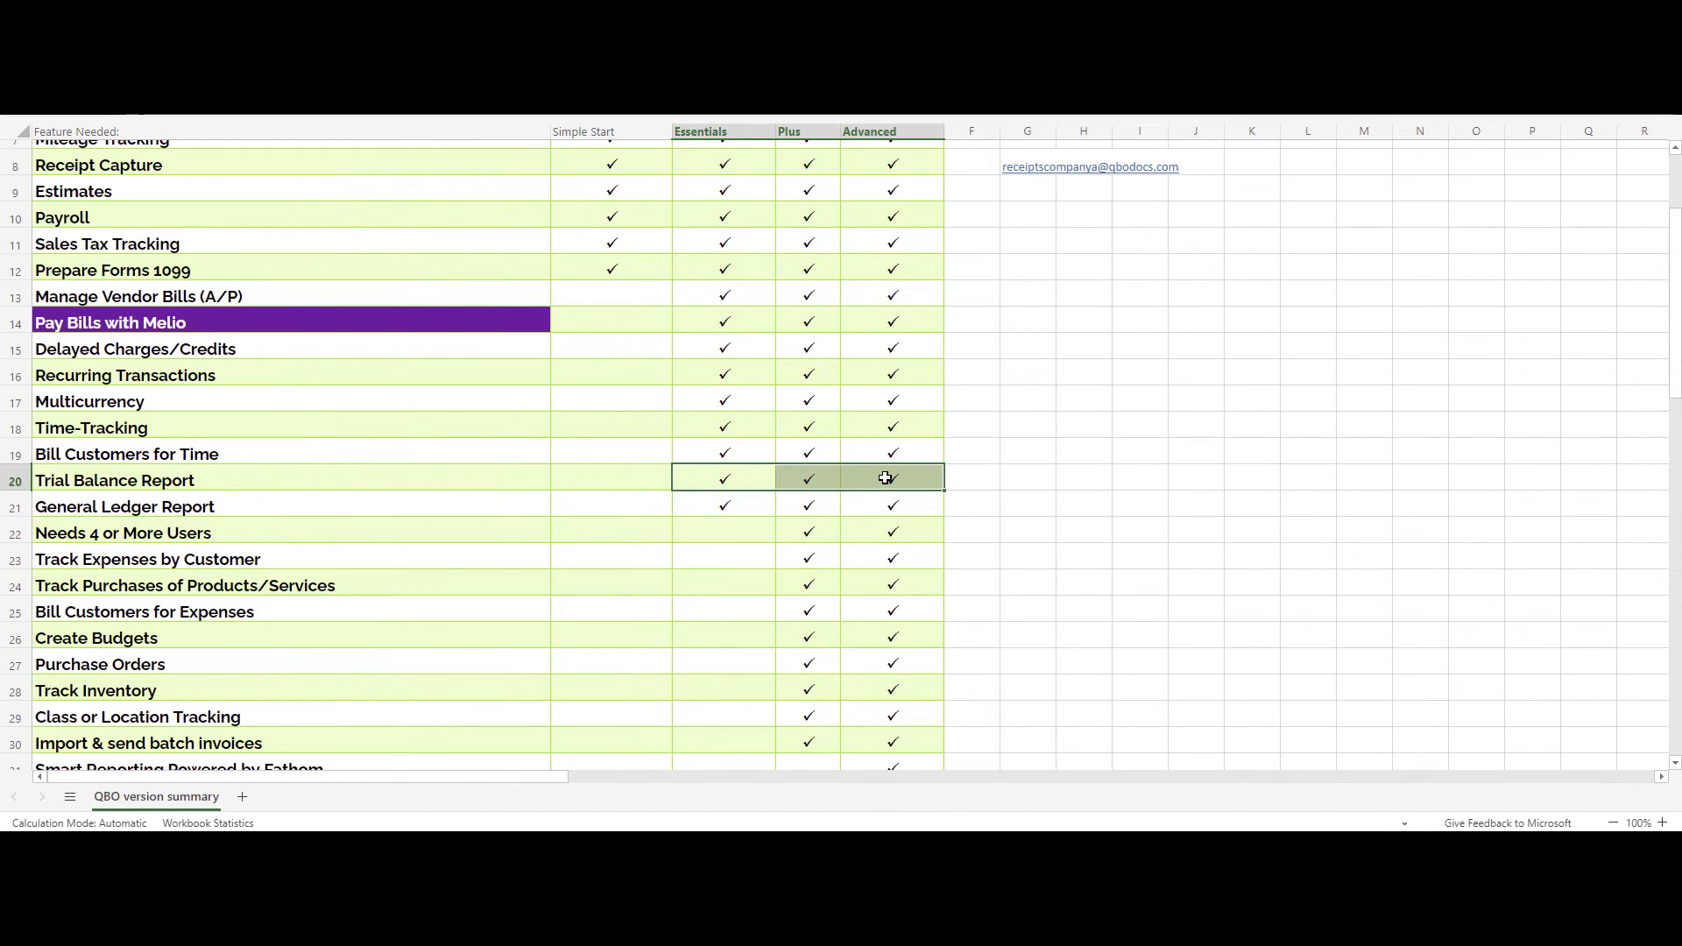
drag(715, 505, 862, 483)
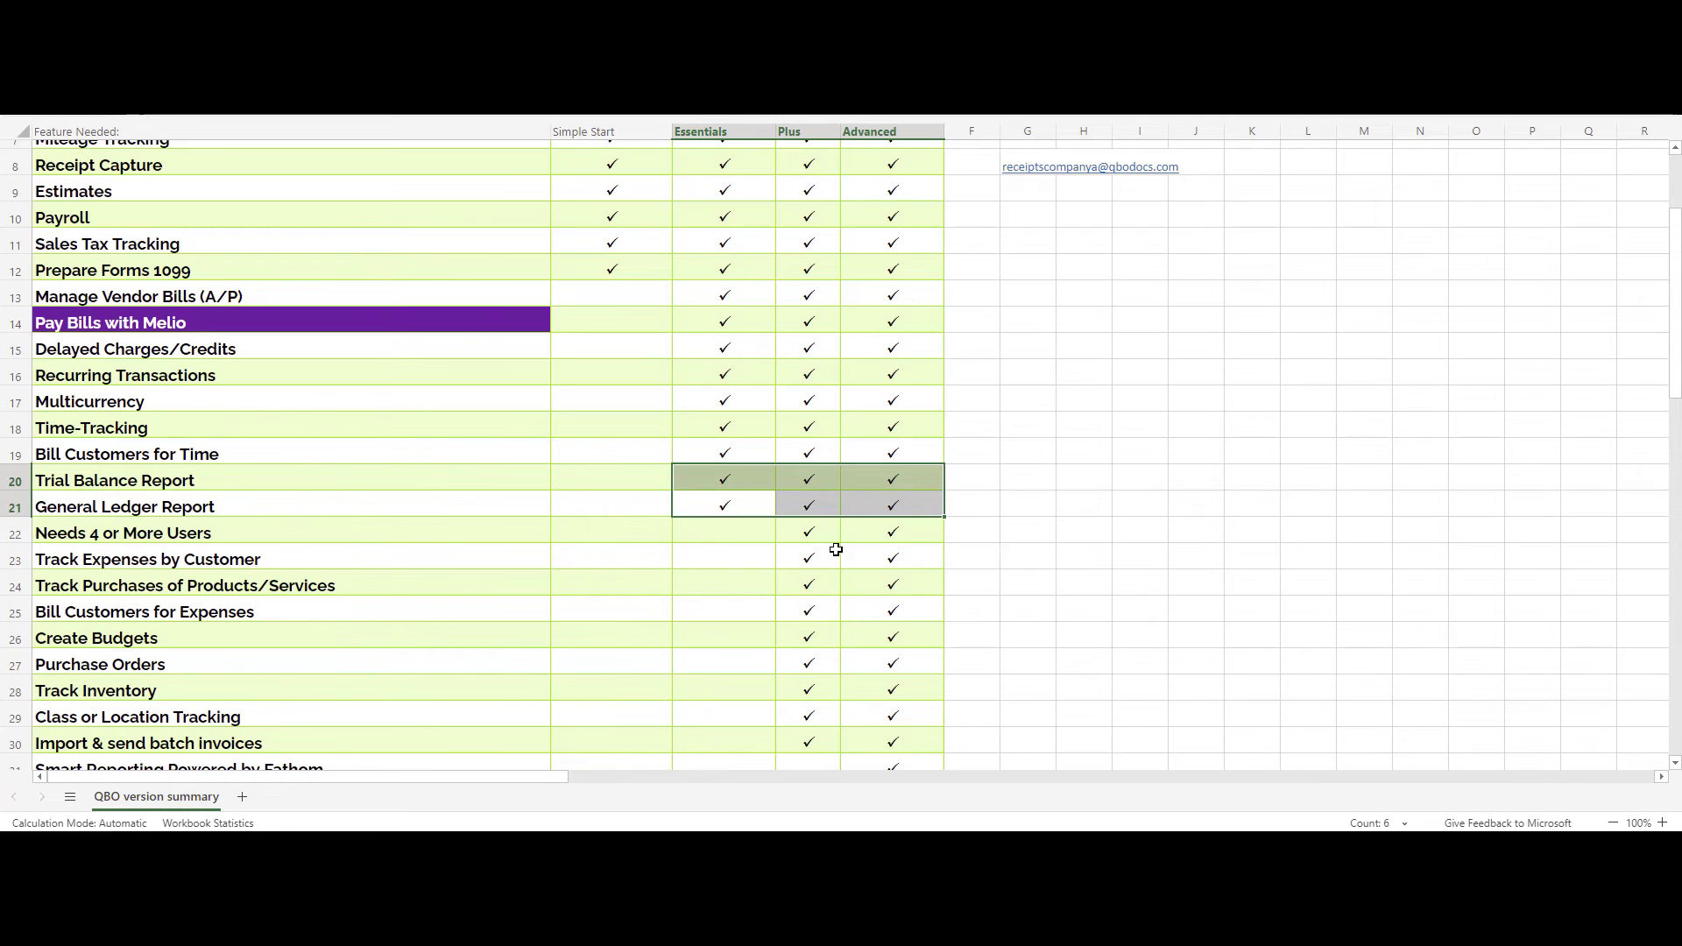
scroll(833, 548, down, 2)
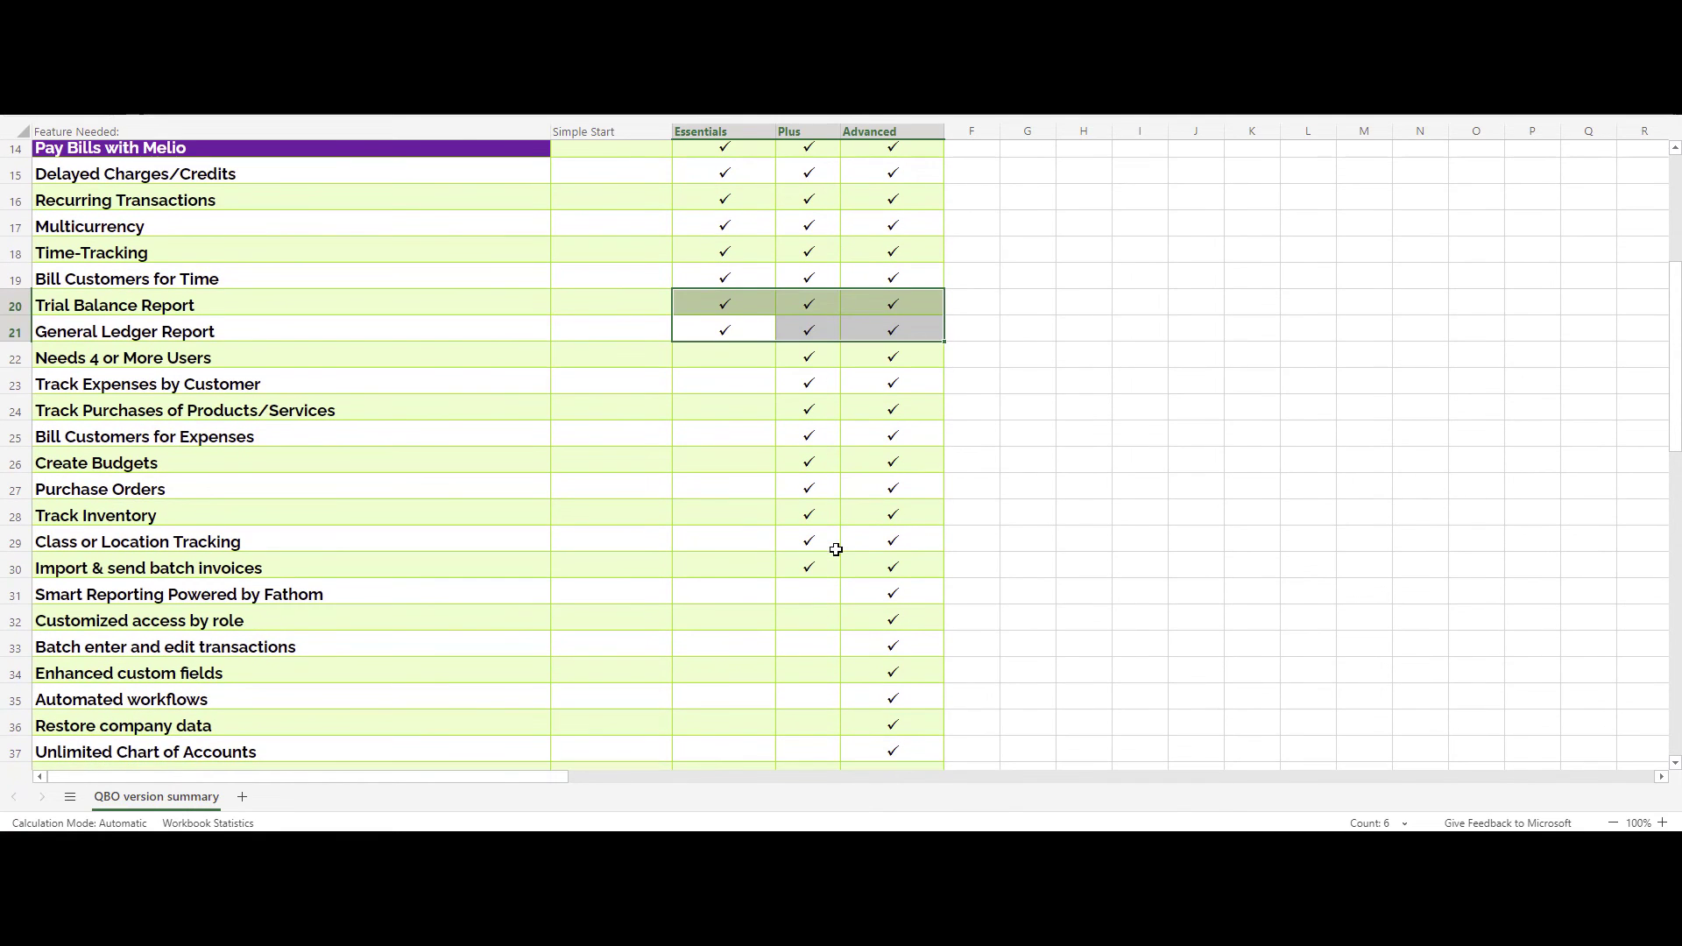
click(811, 357)
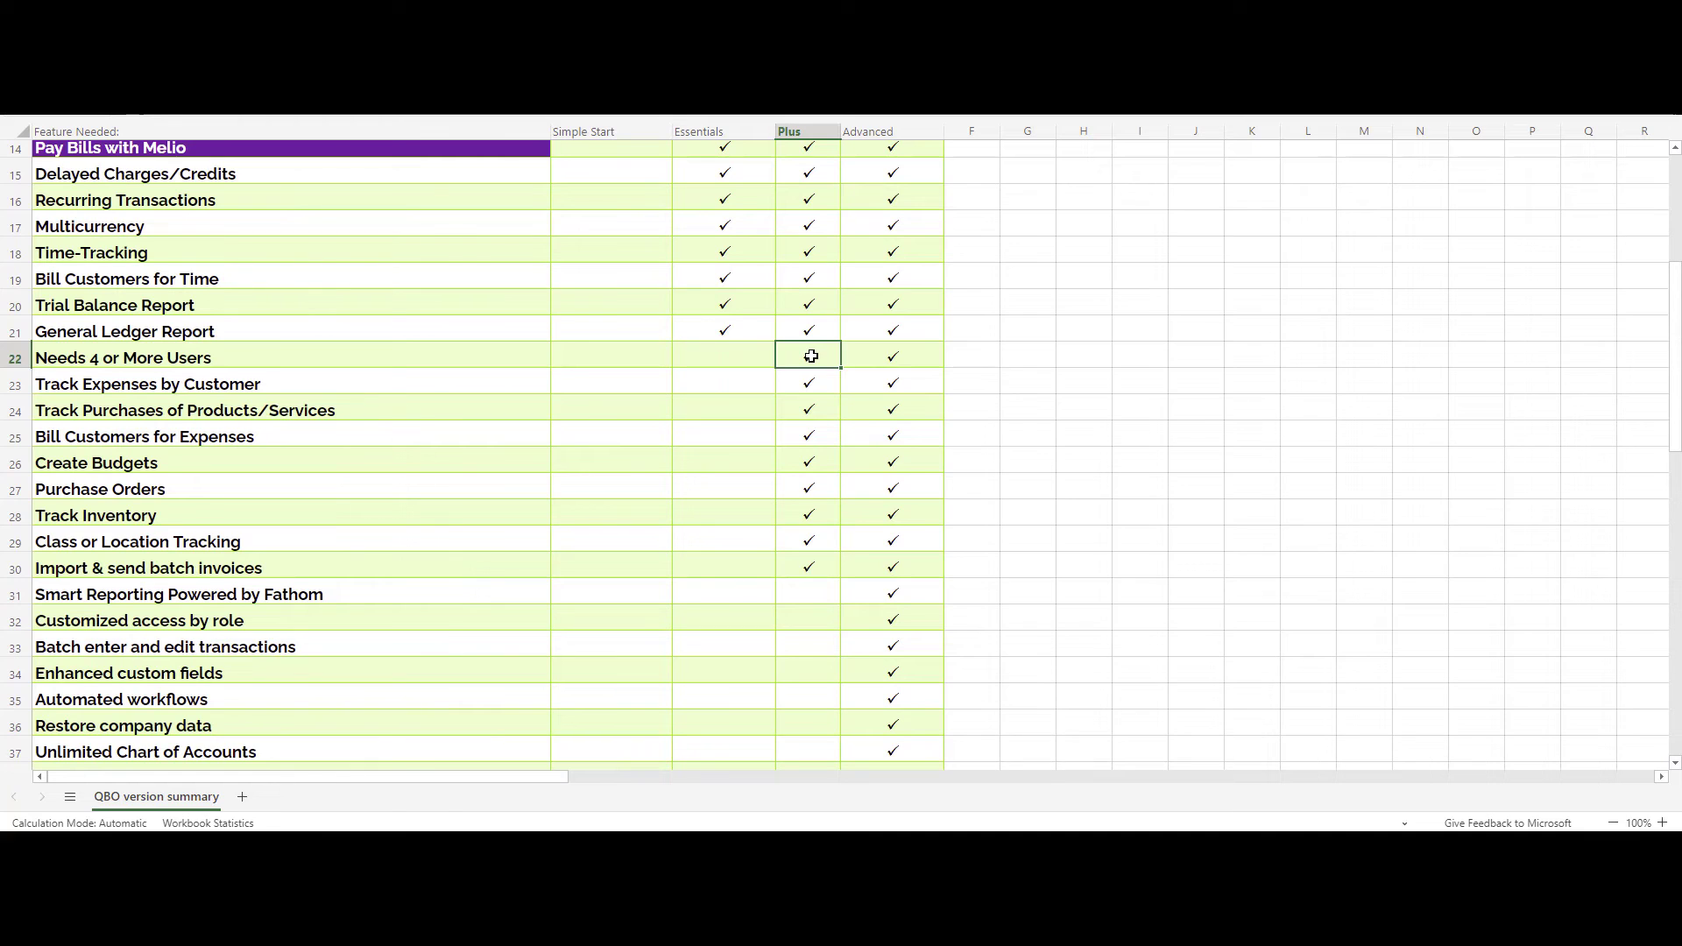
drag(364, 360, 364, 380)
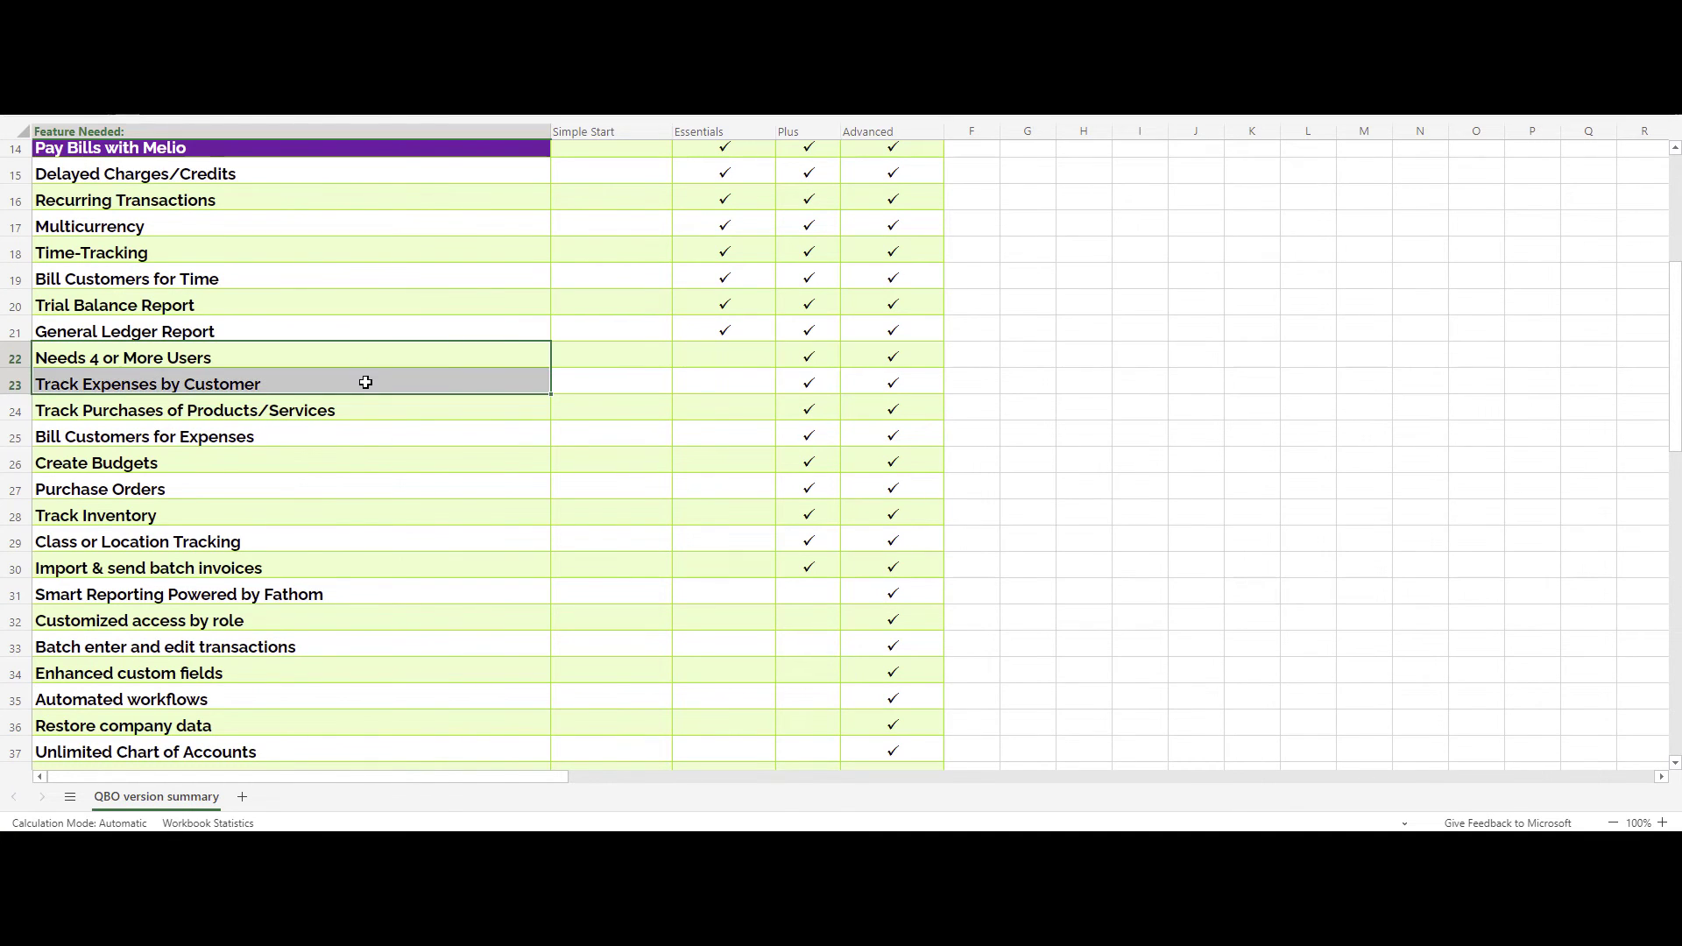
click(351, 456)
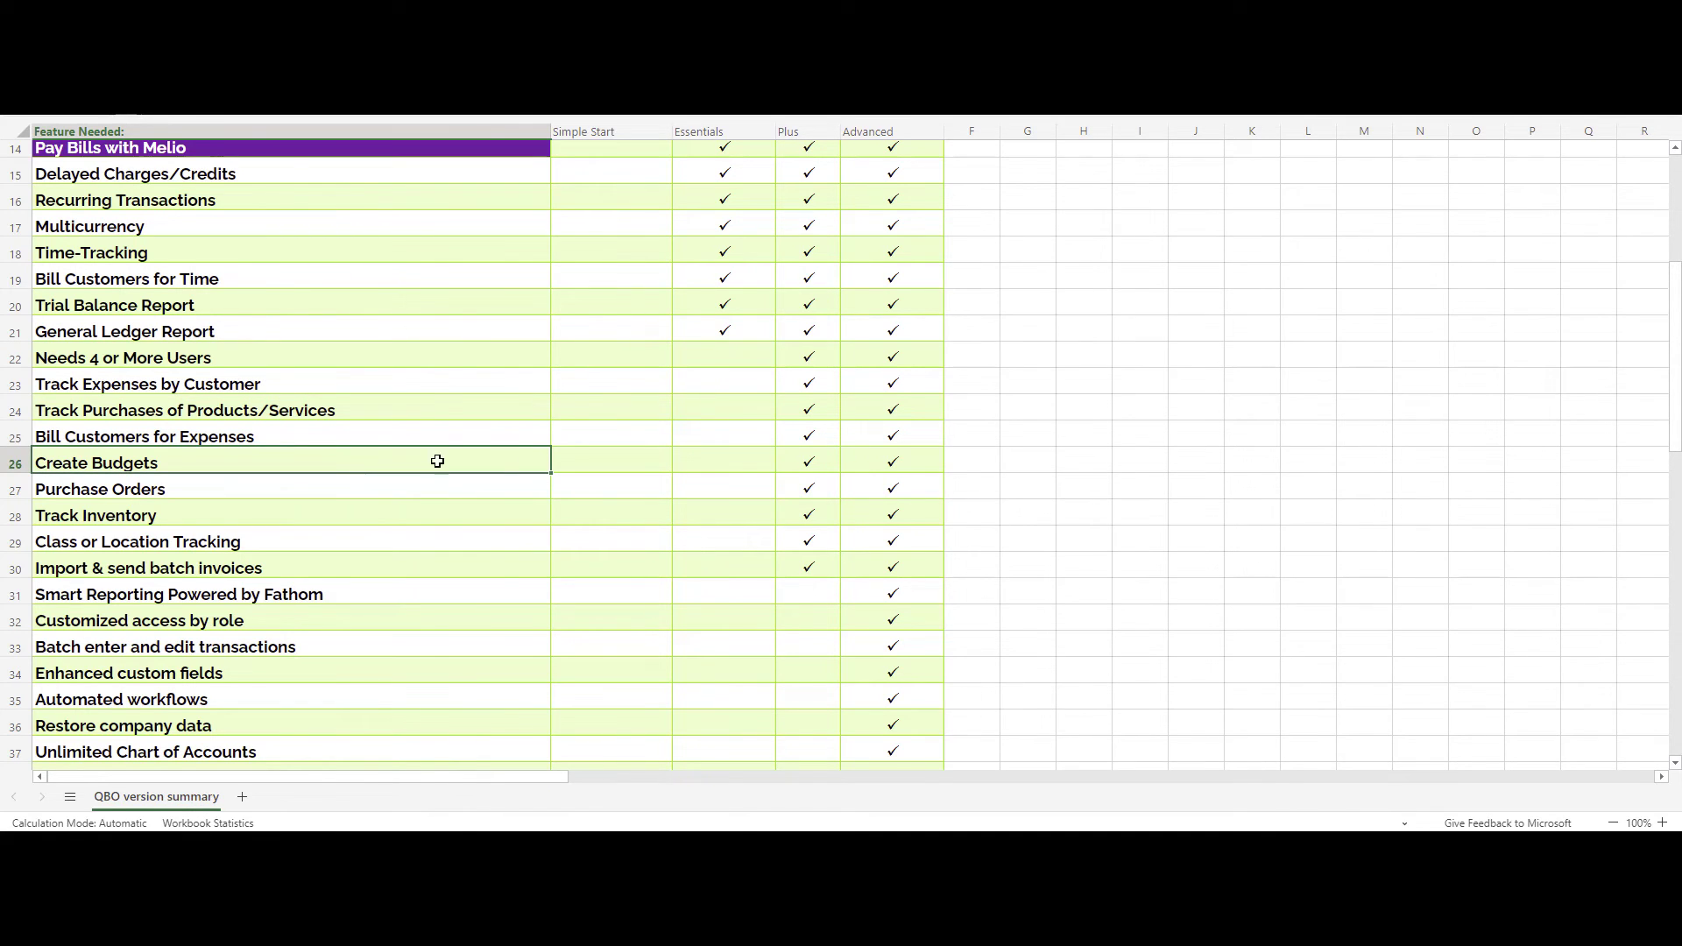
click(806, 465)
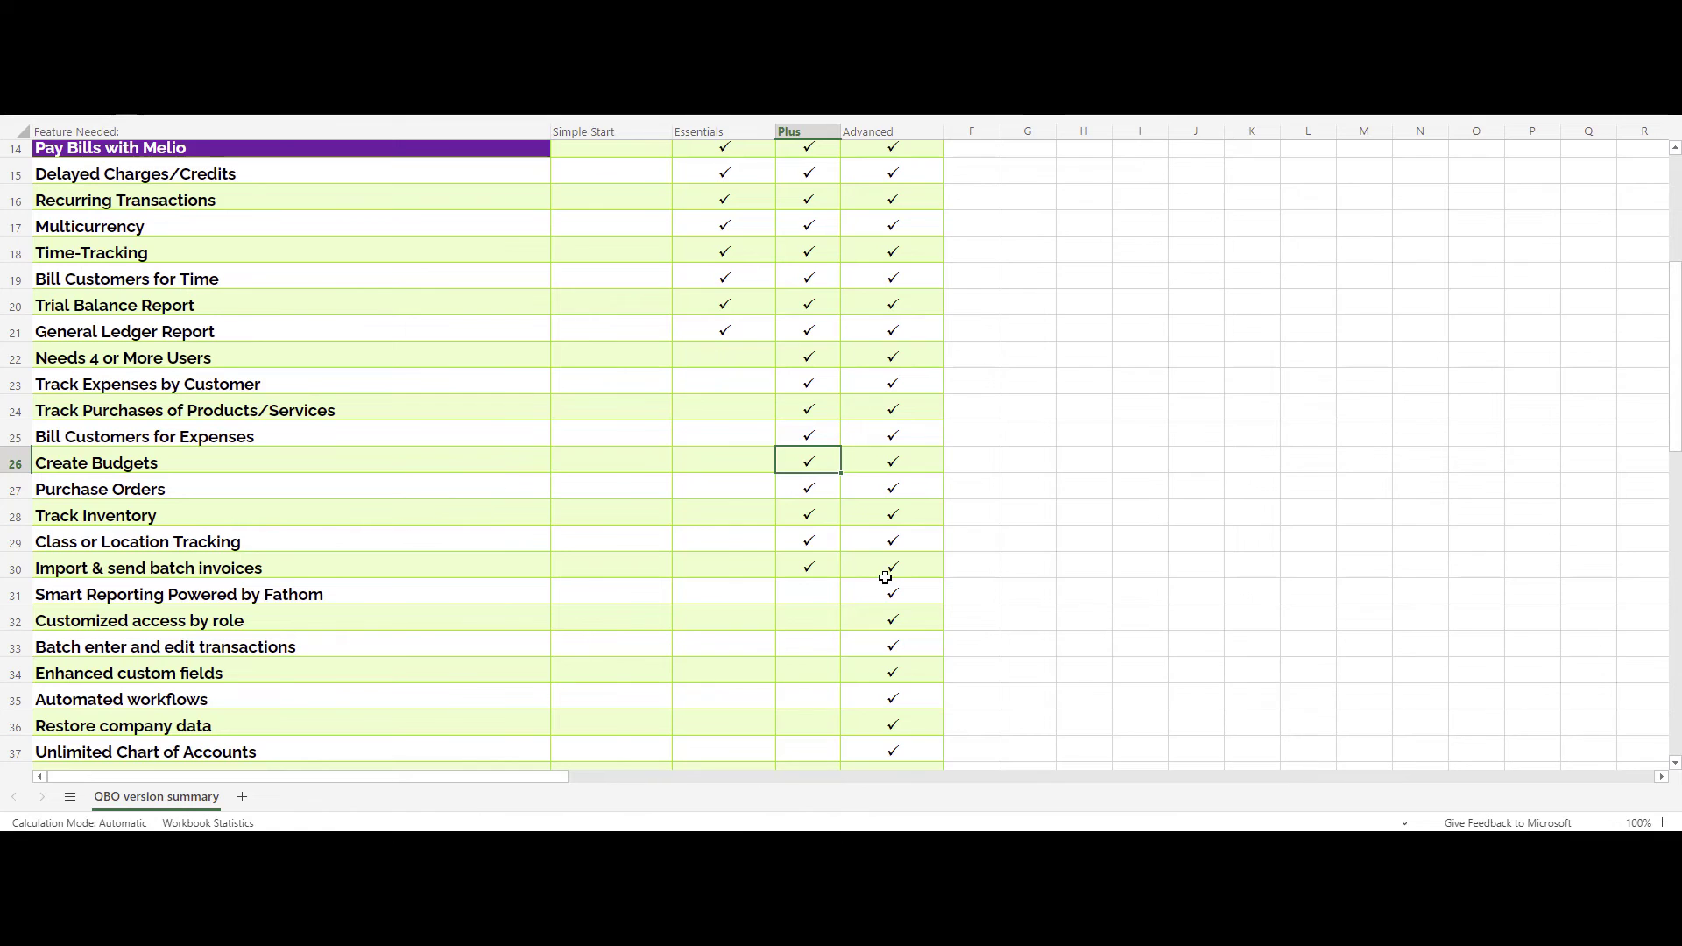
click(456, 445)
click(450, 464)
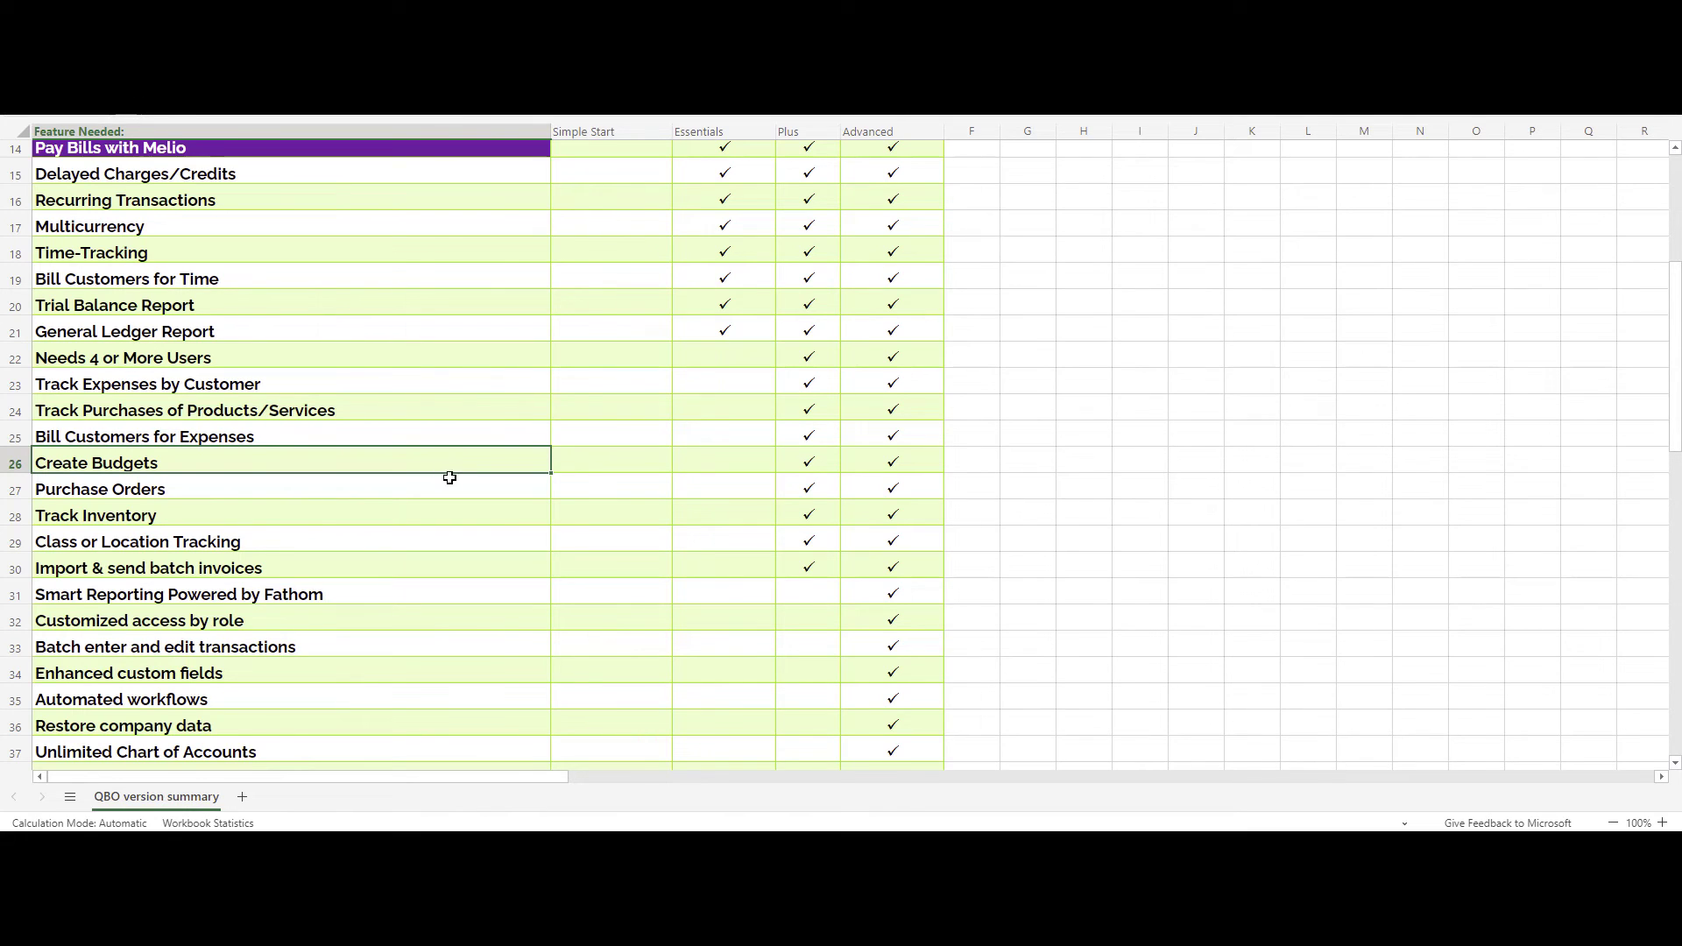
click(451, 489)
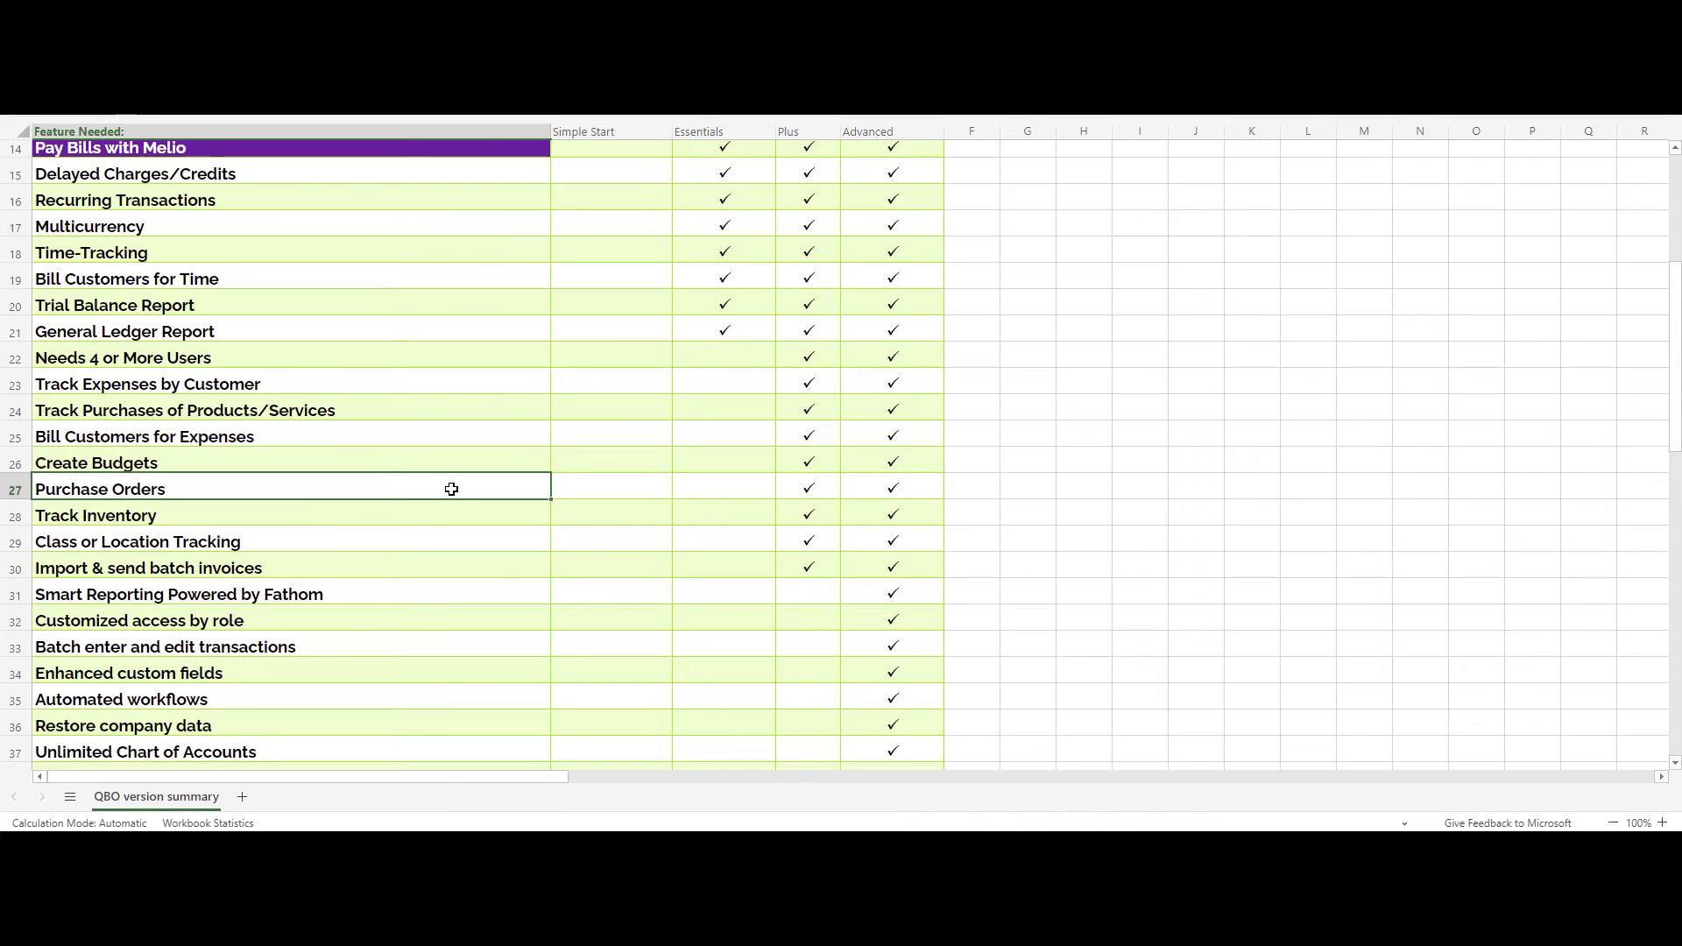
click(447, 506)
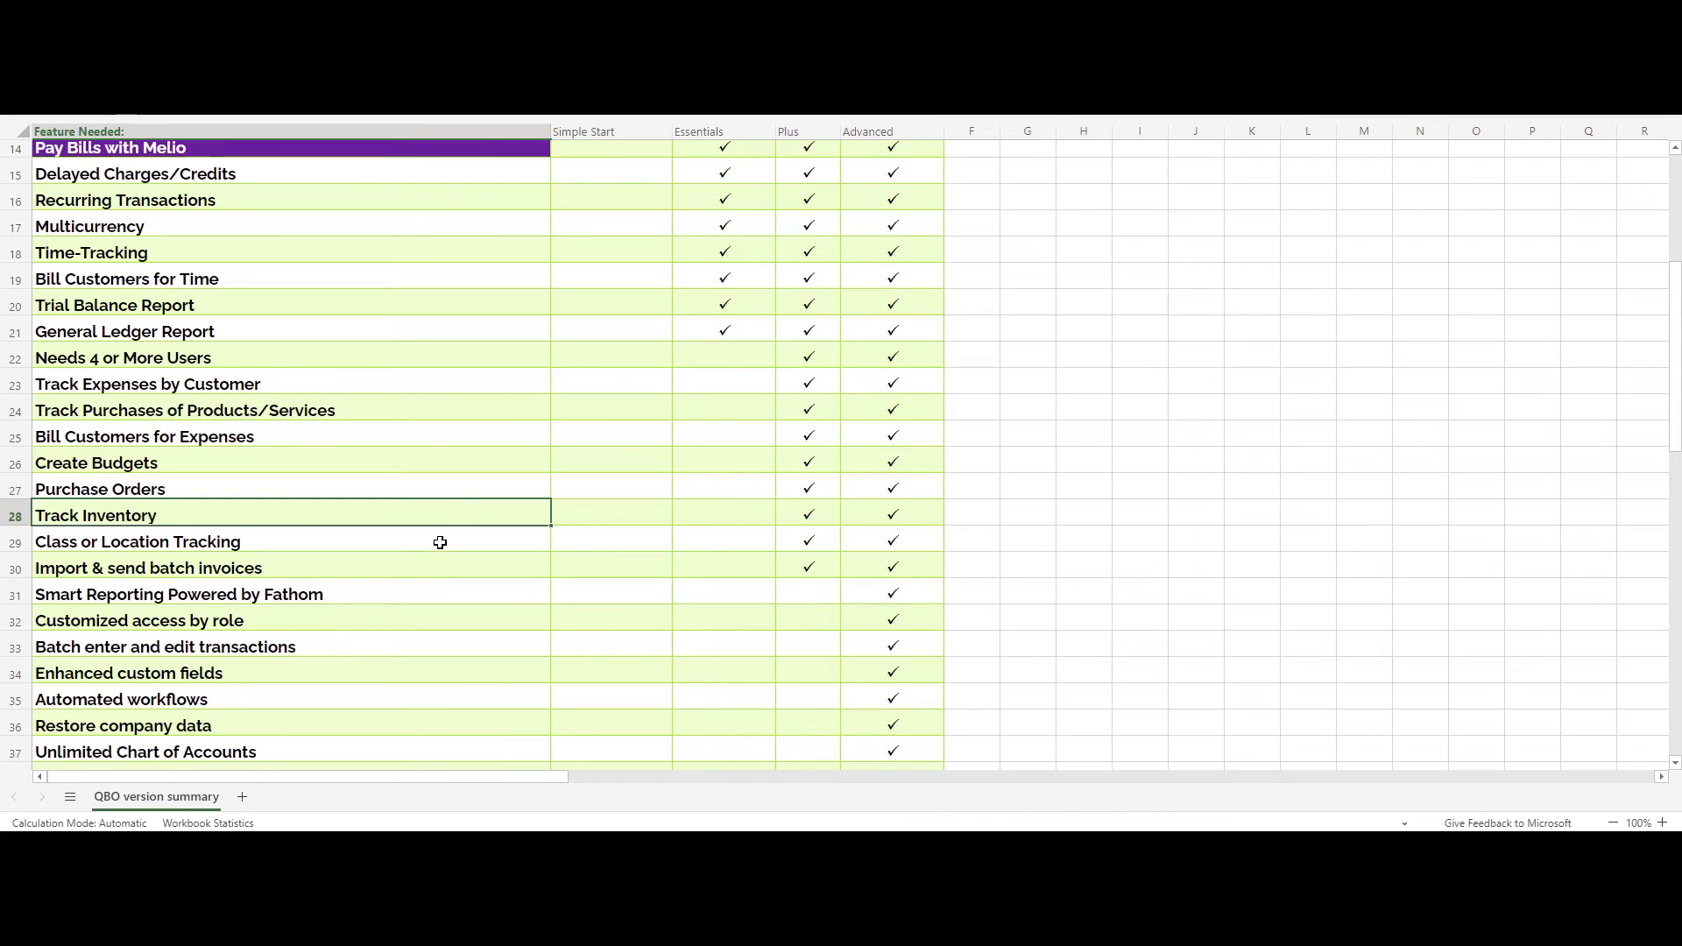
click(436, 545)
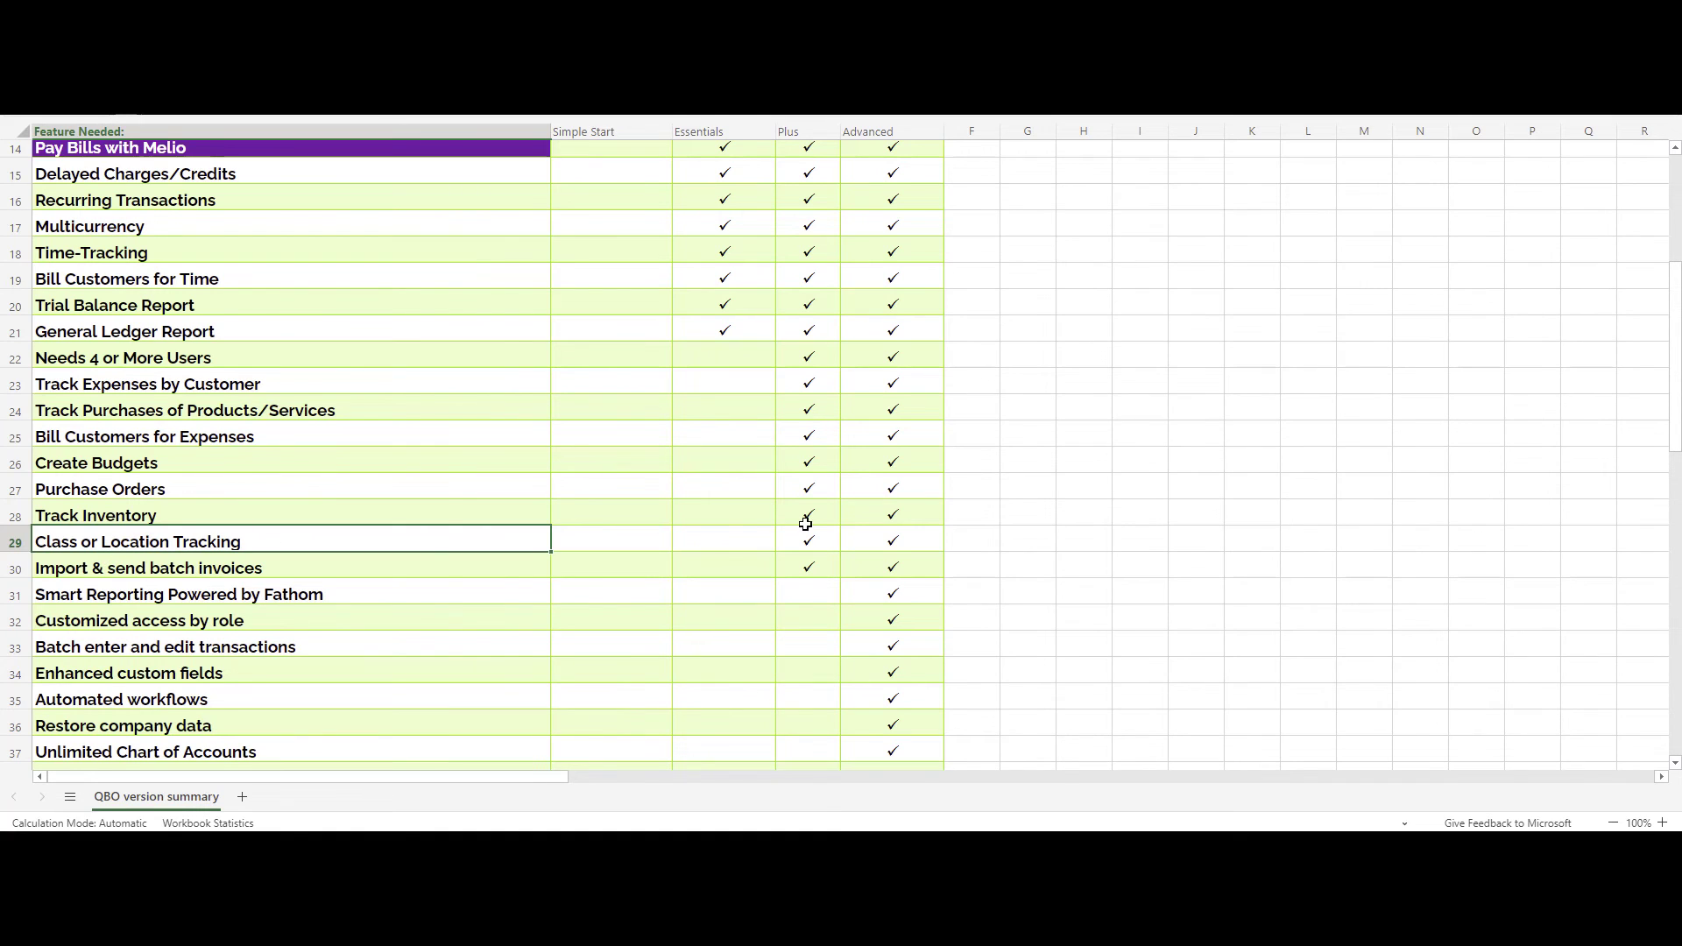
drag(814, 540, 877, 540)
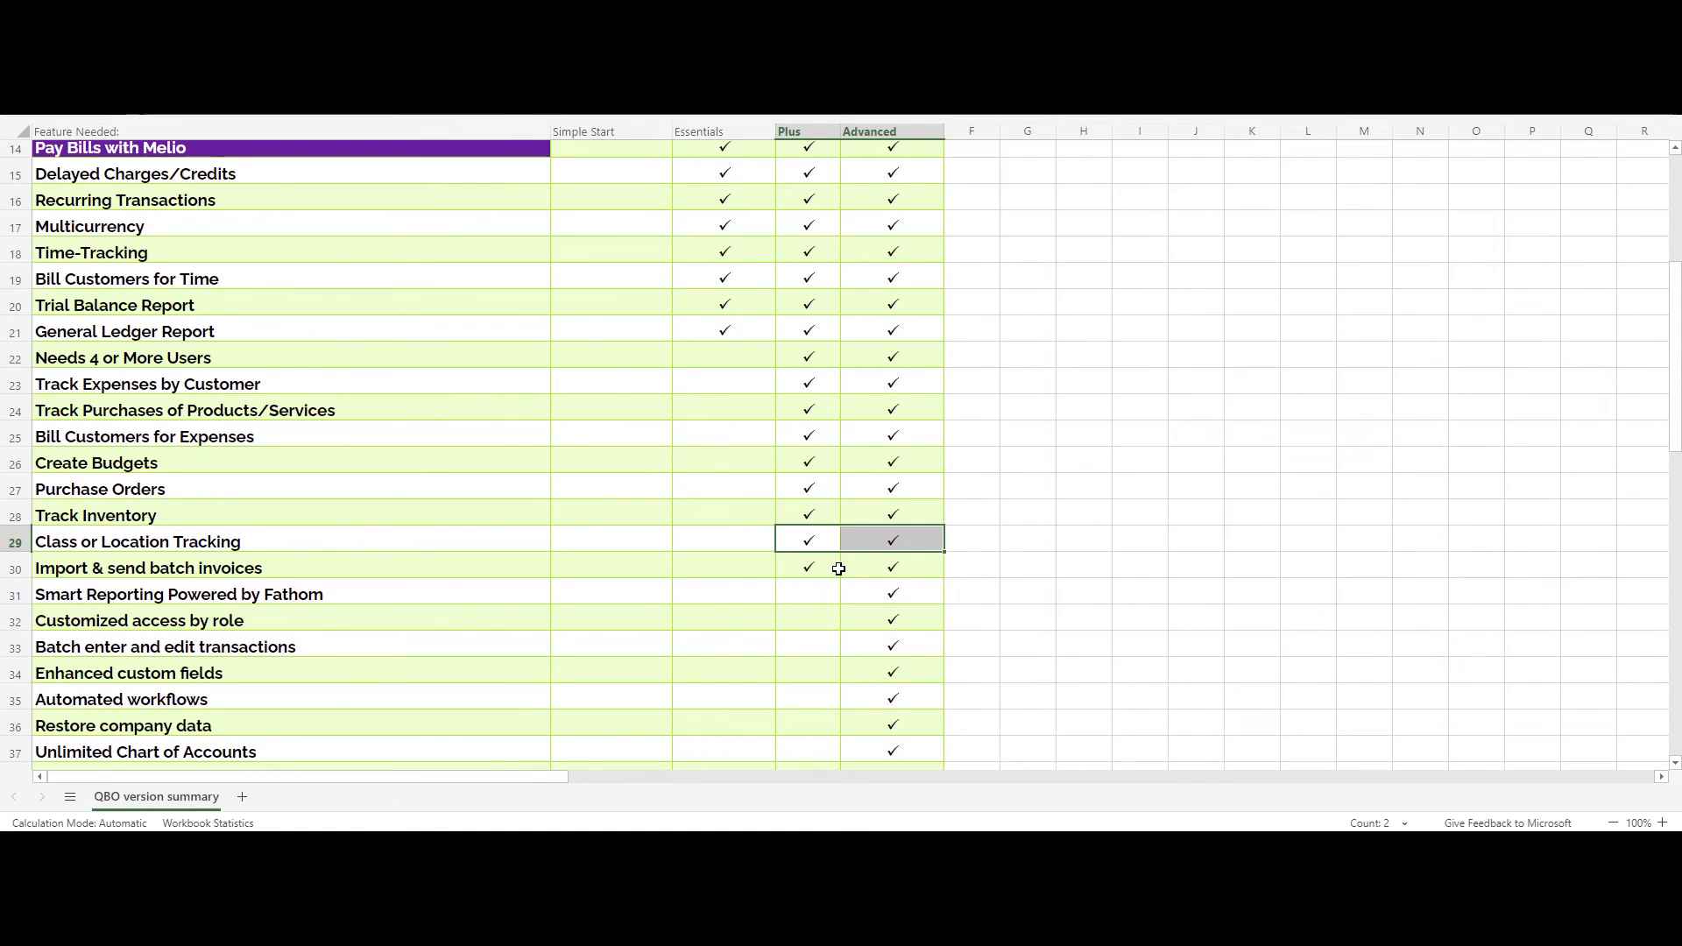
drag(820, 569, 820, 569)
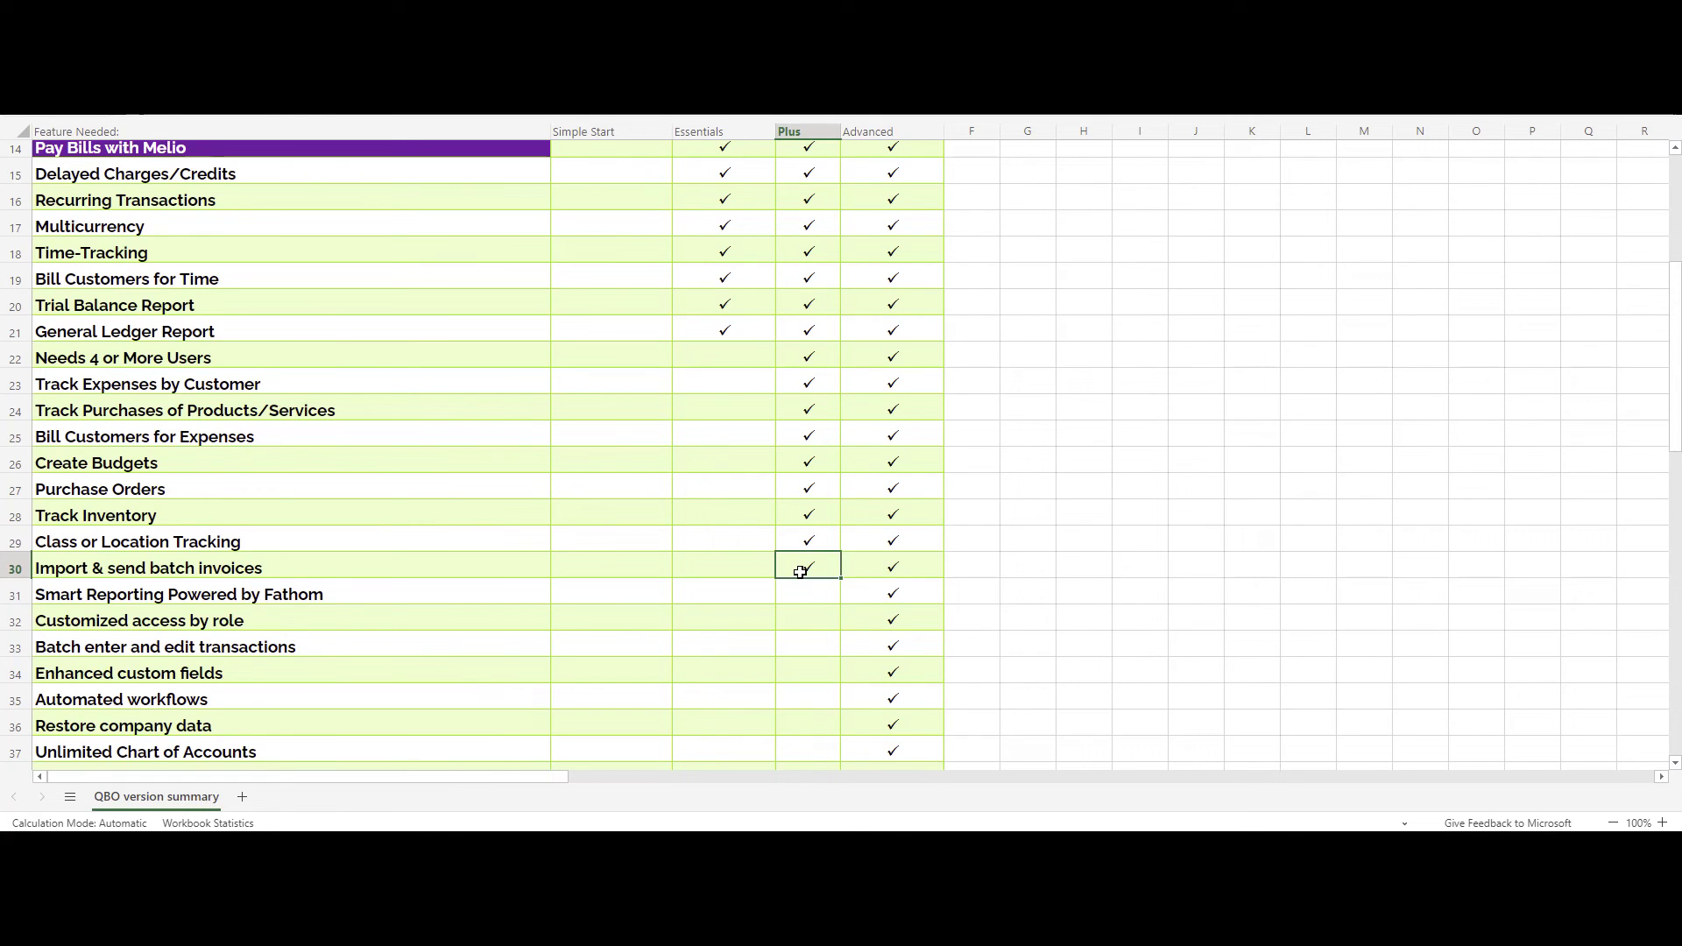
scroll(791, 619, down, 3)
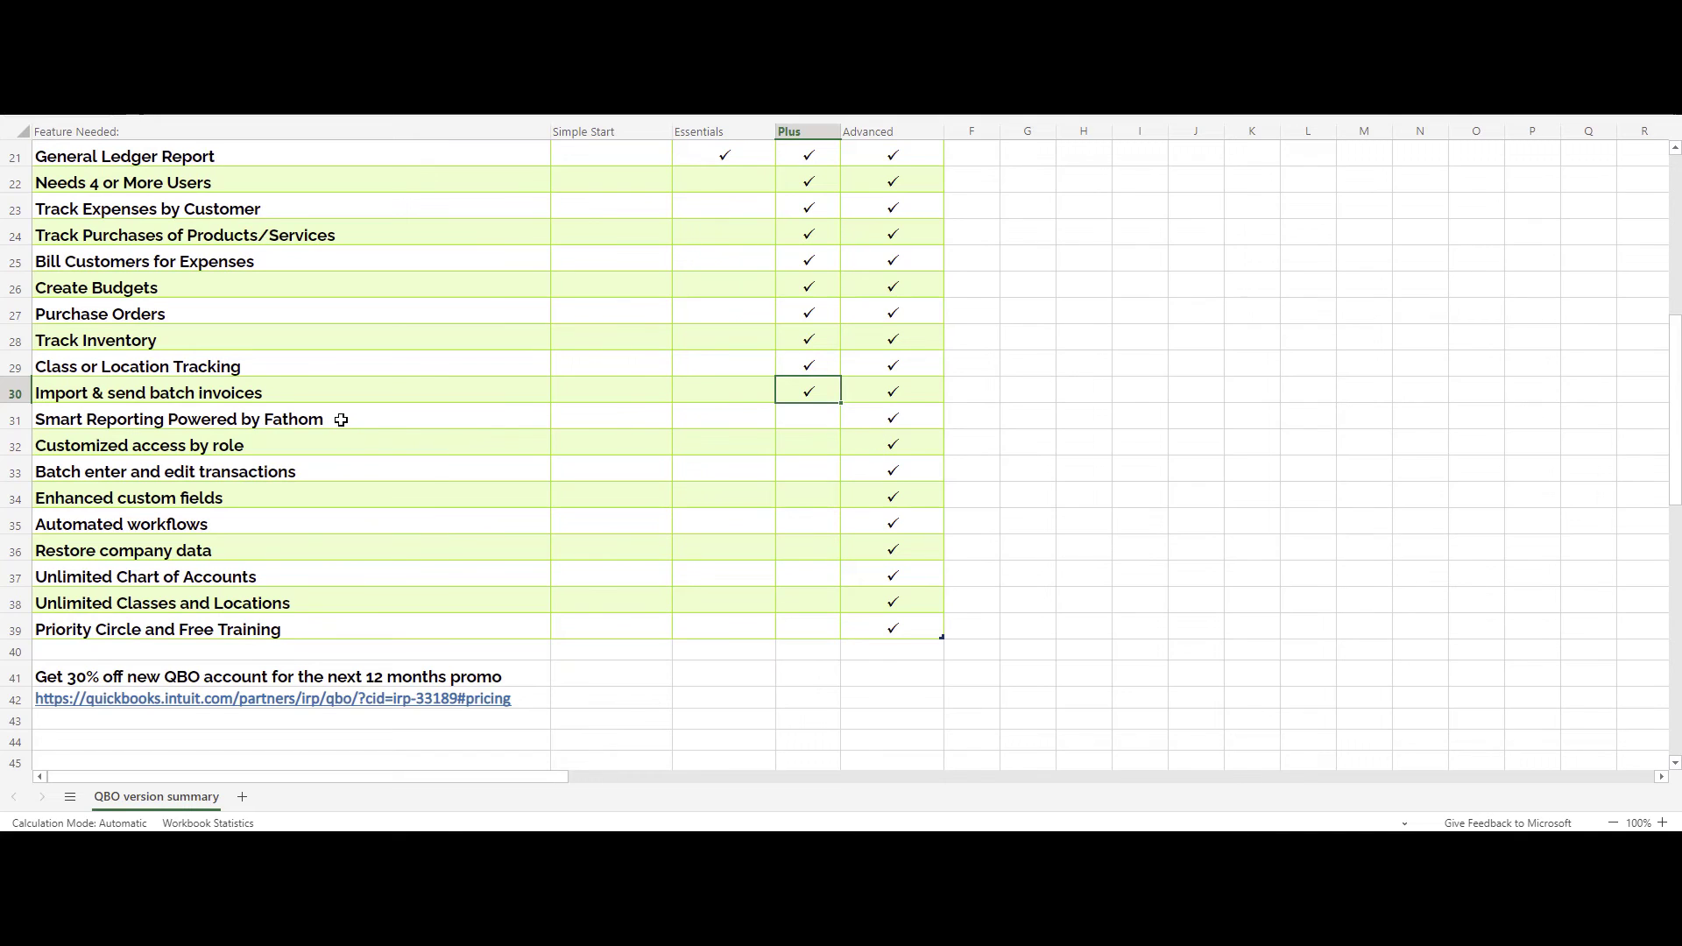
click(341, 420)
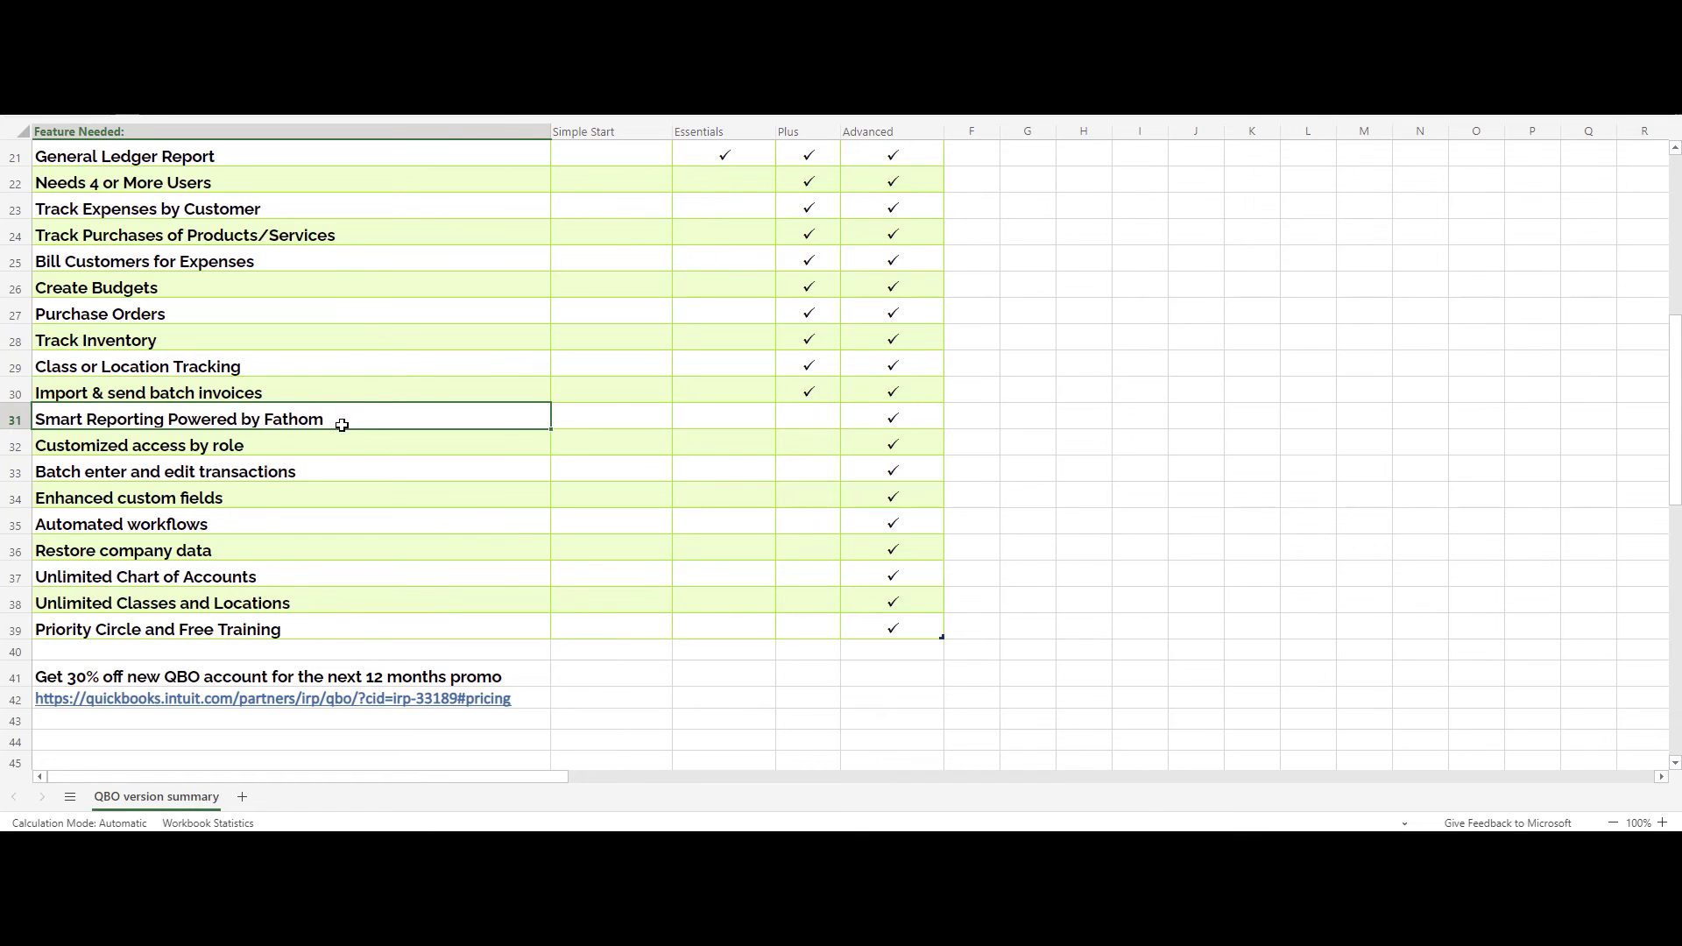
click(347, 447)
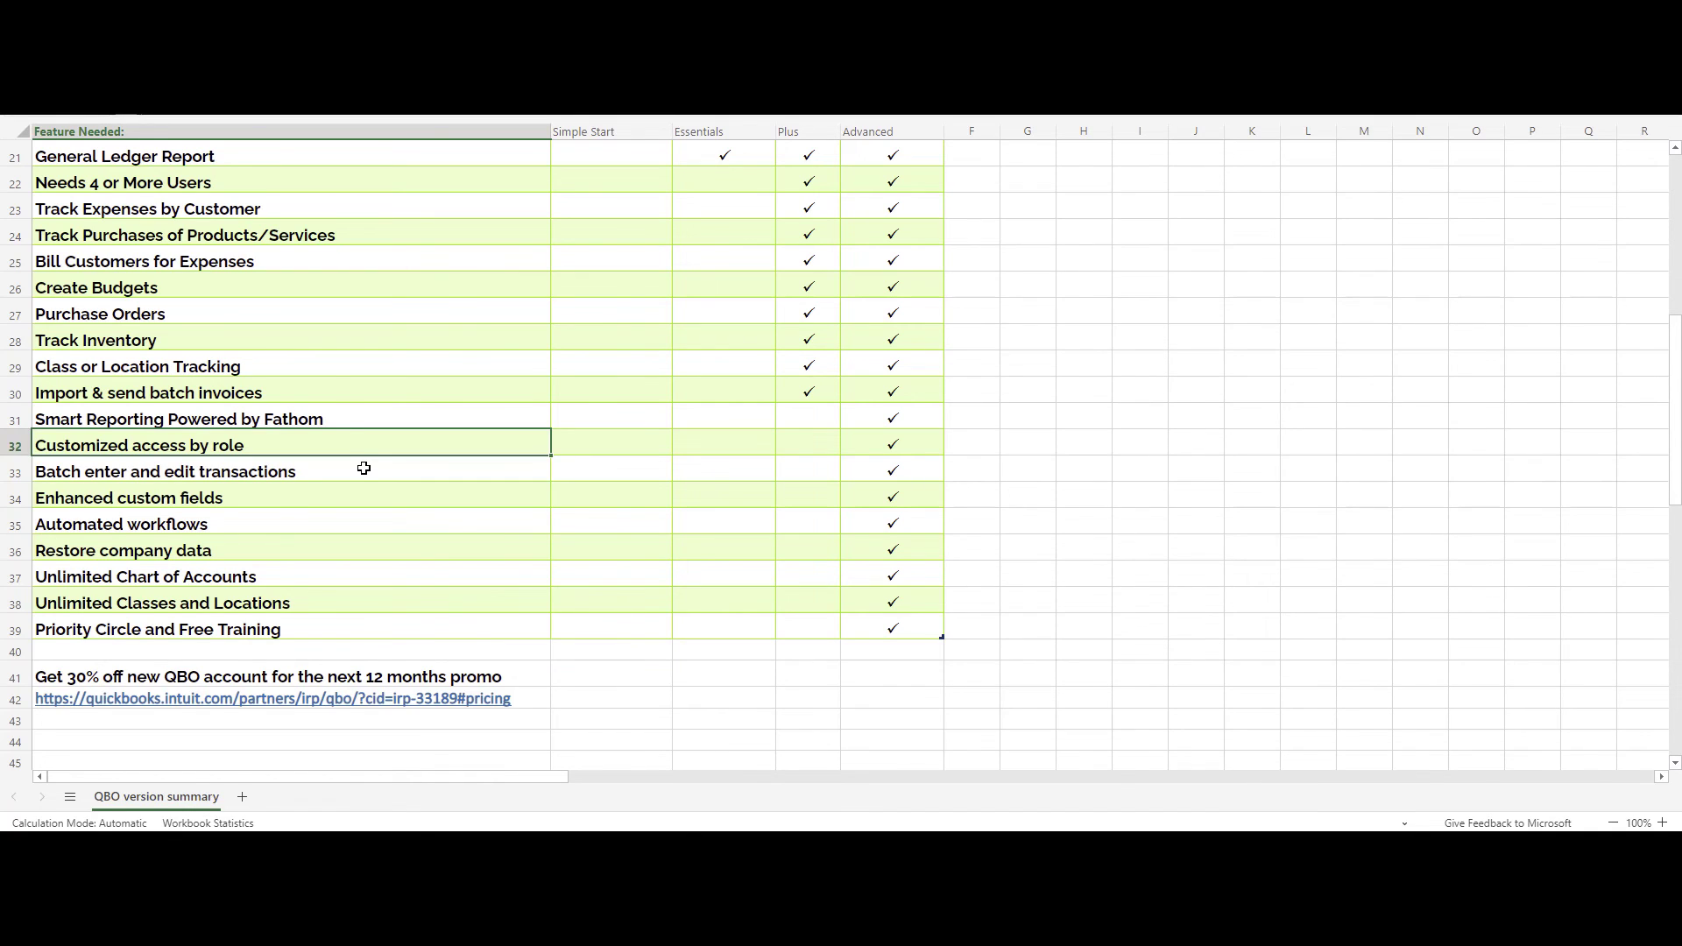
drag(350, 471, 341, 517)
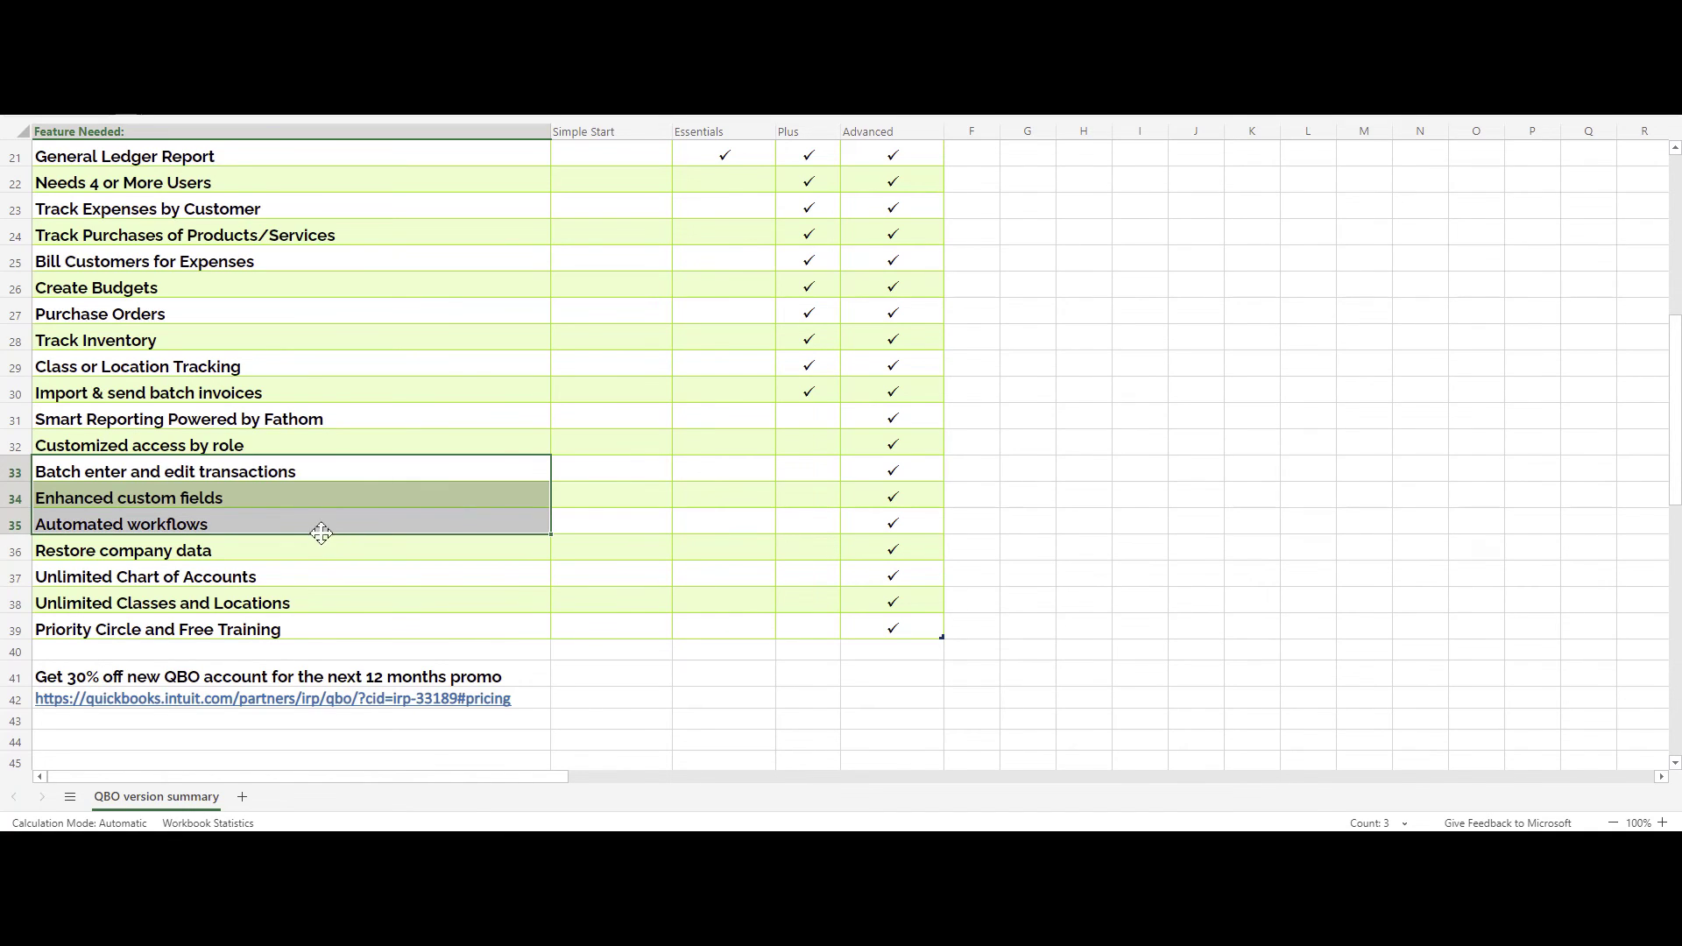
drag(302, 470, 356, 627)
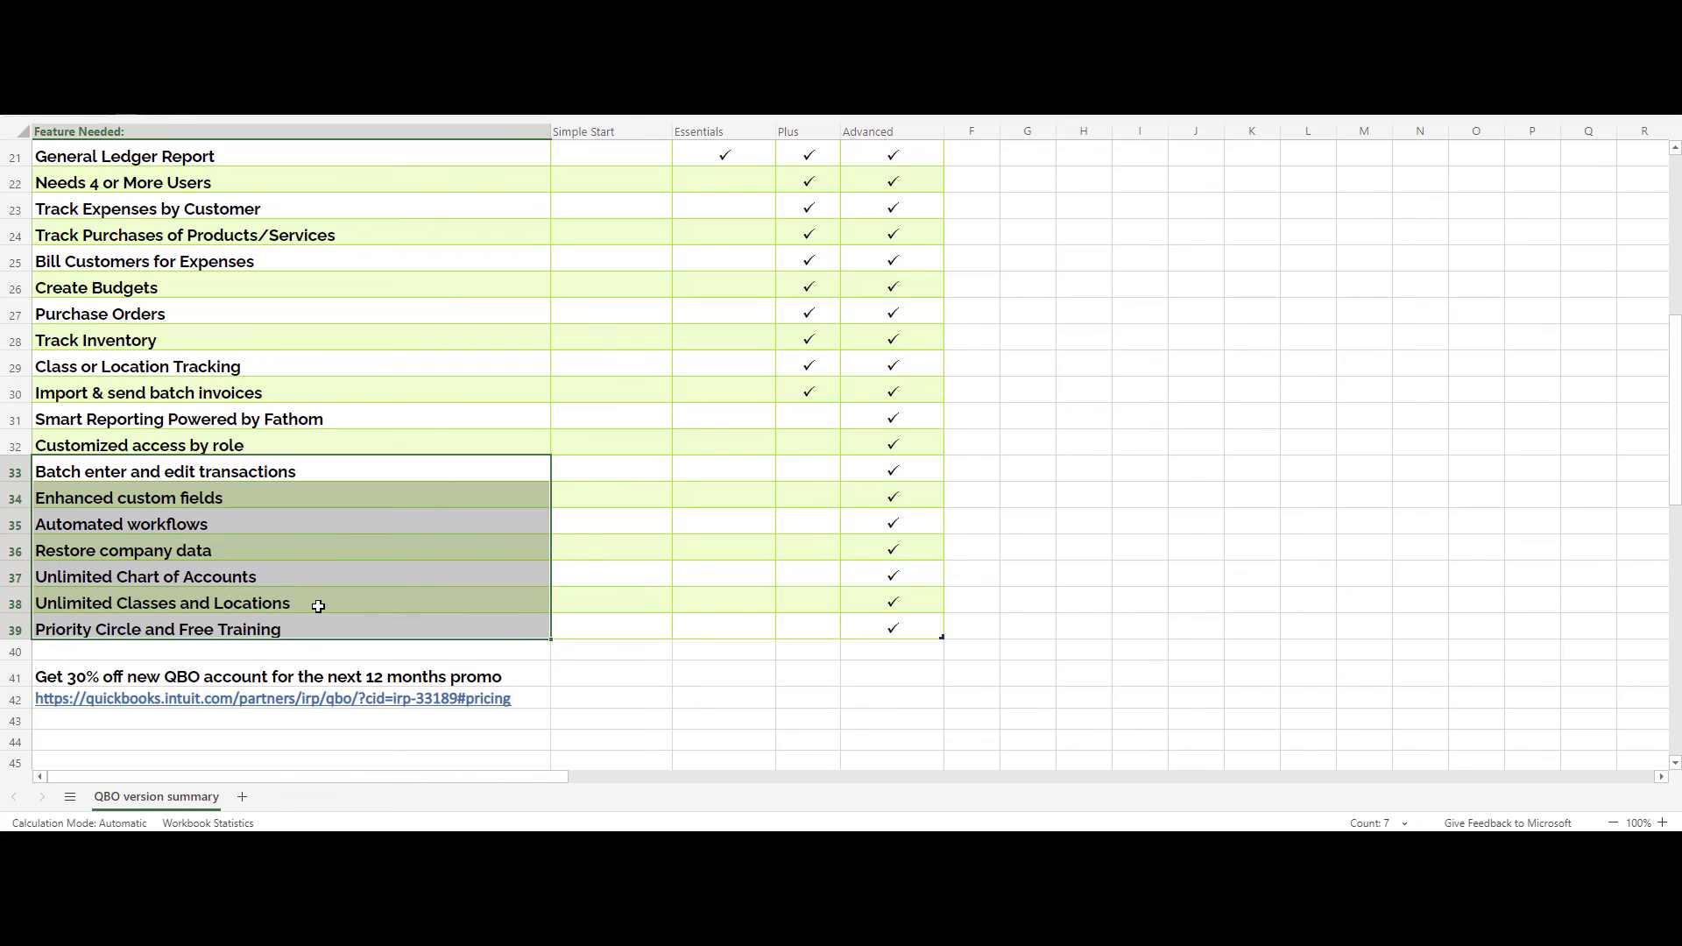
click(319, 577)
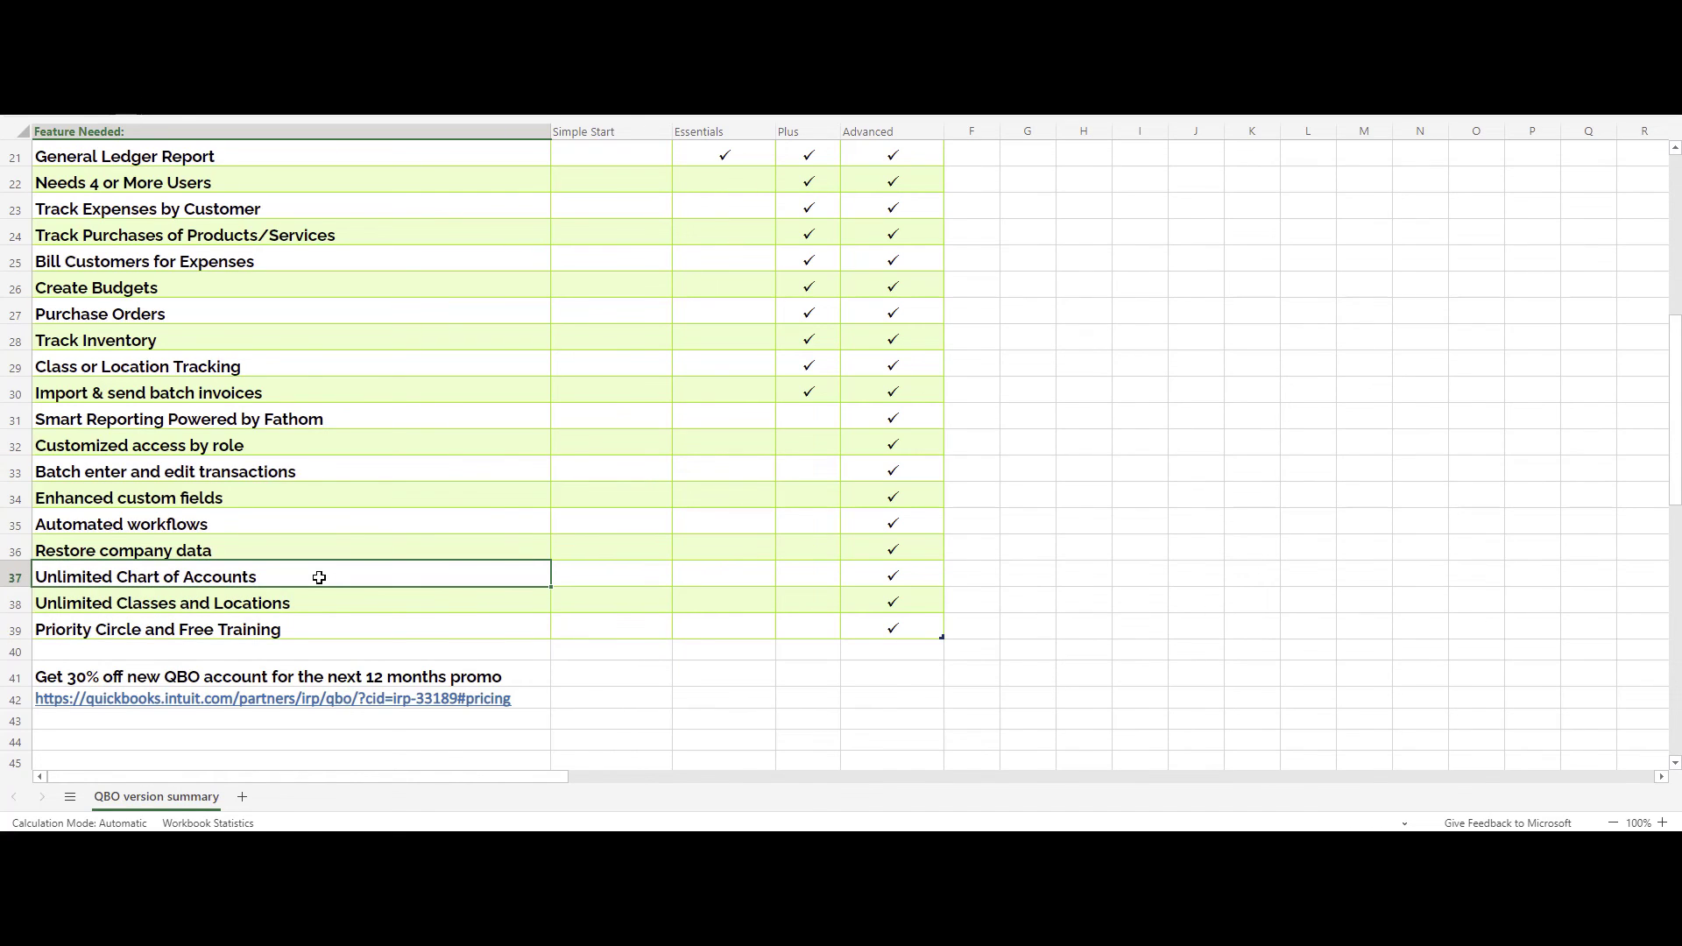
click(326, 556)
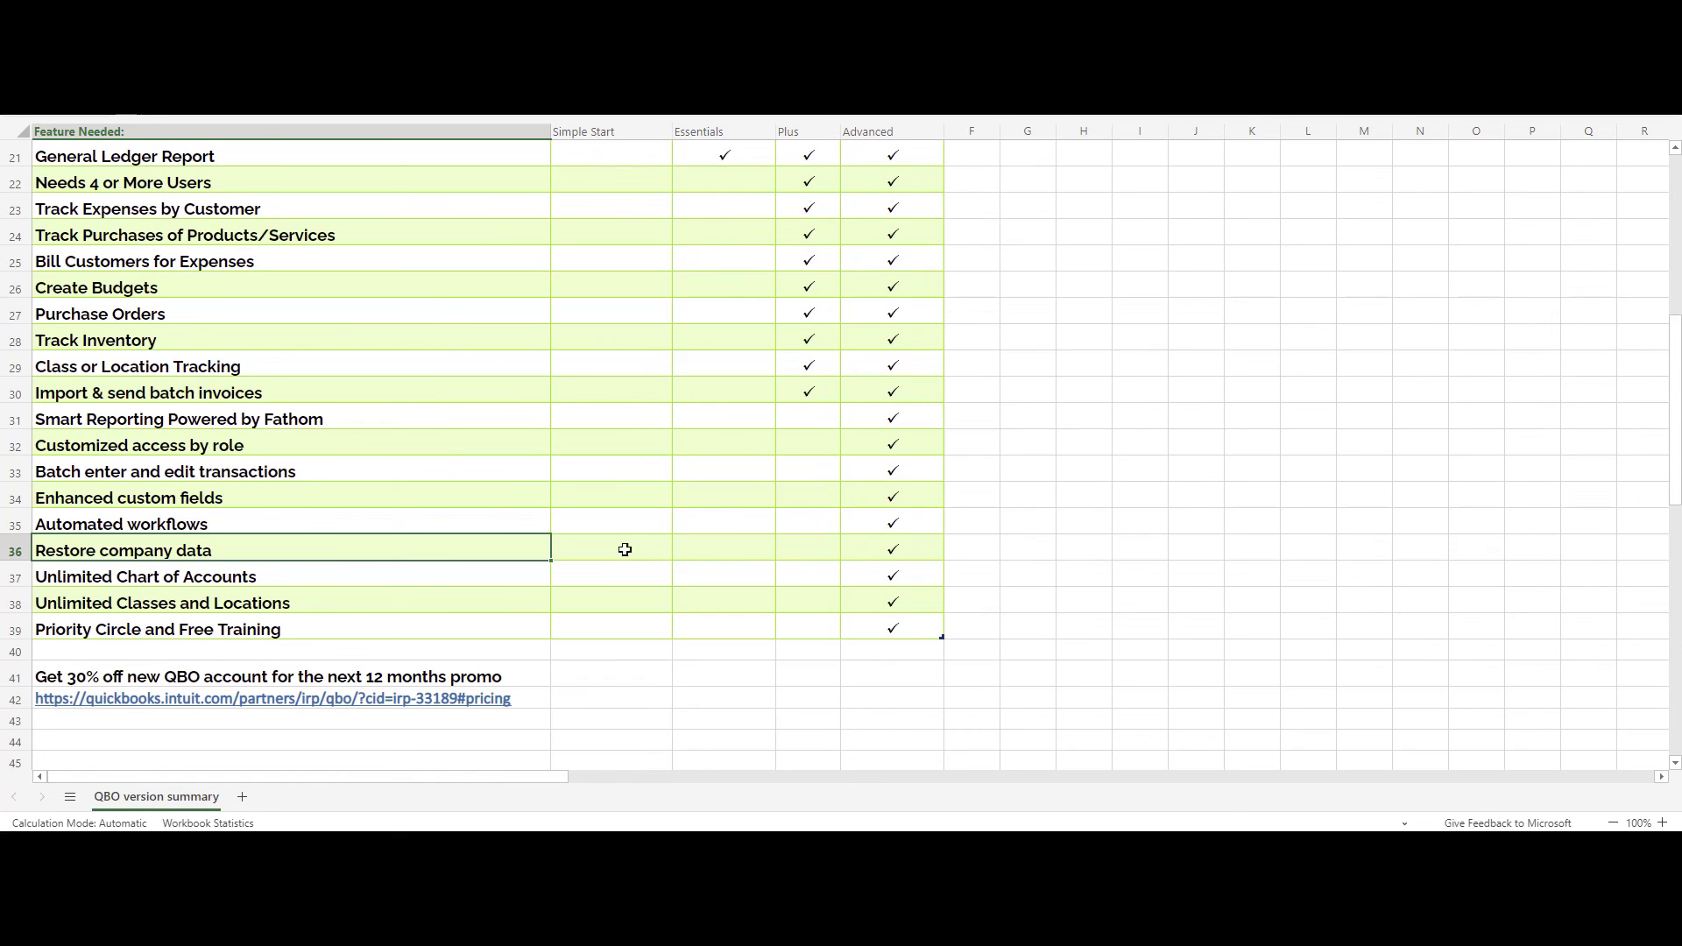
Note 'Rewind App' in G36, highlighting that Restore company data lacks Essentials and Plus.
click(881, 547)
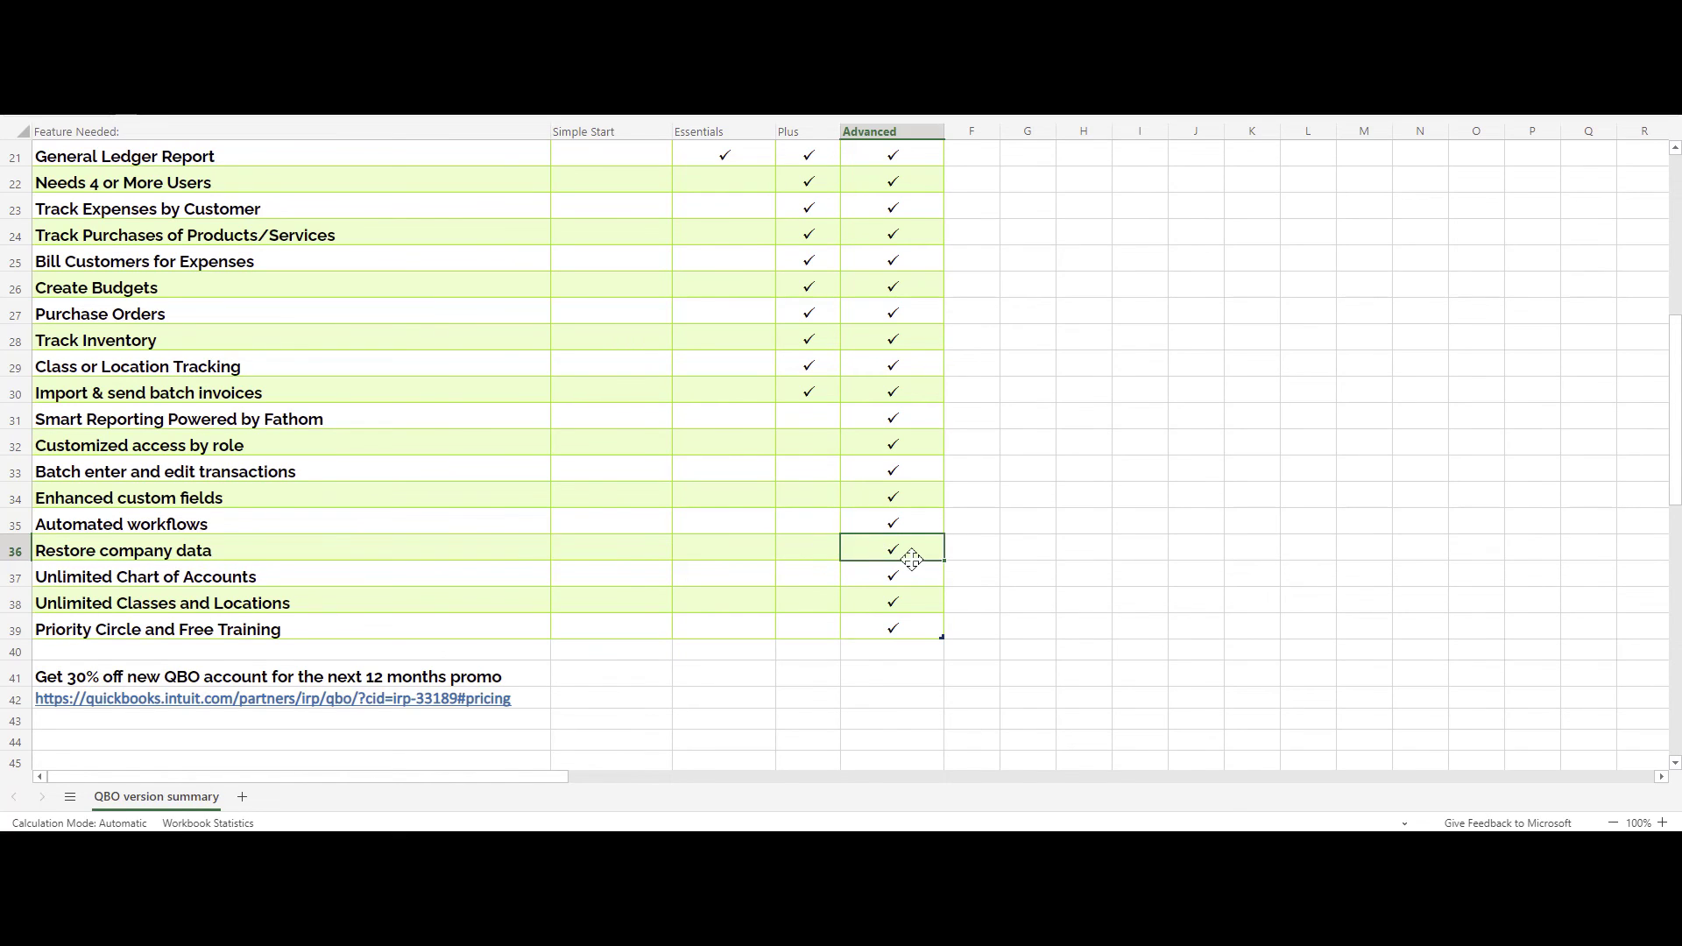
click(1015, 549)
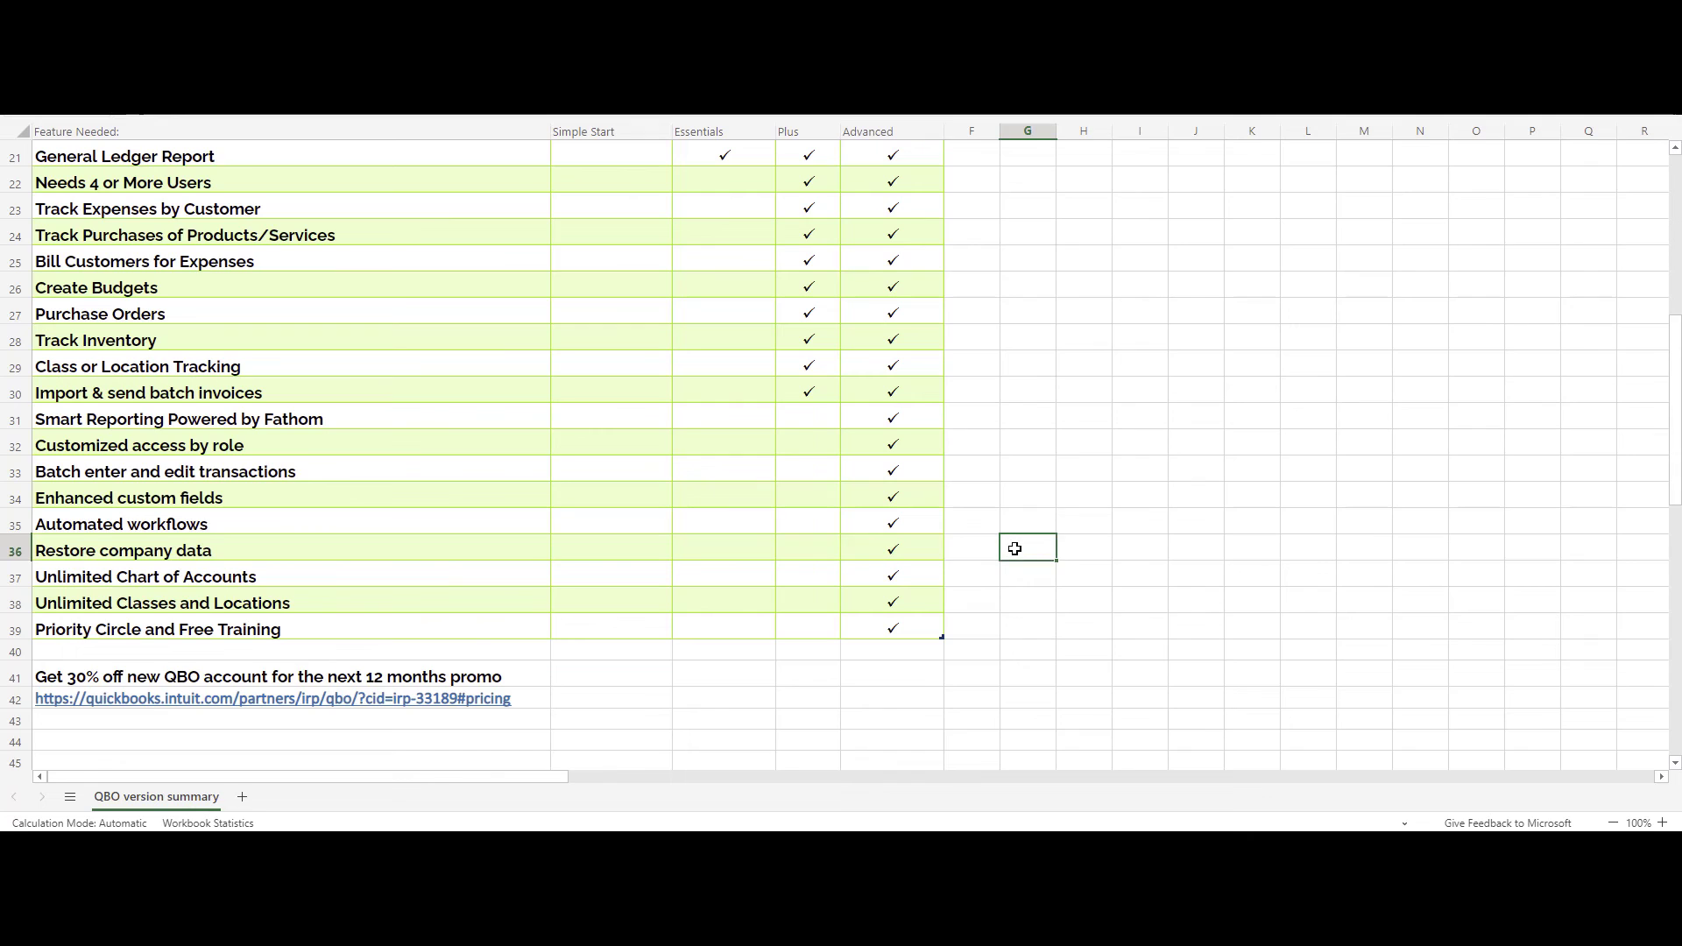
text(R)
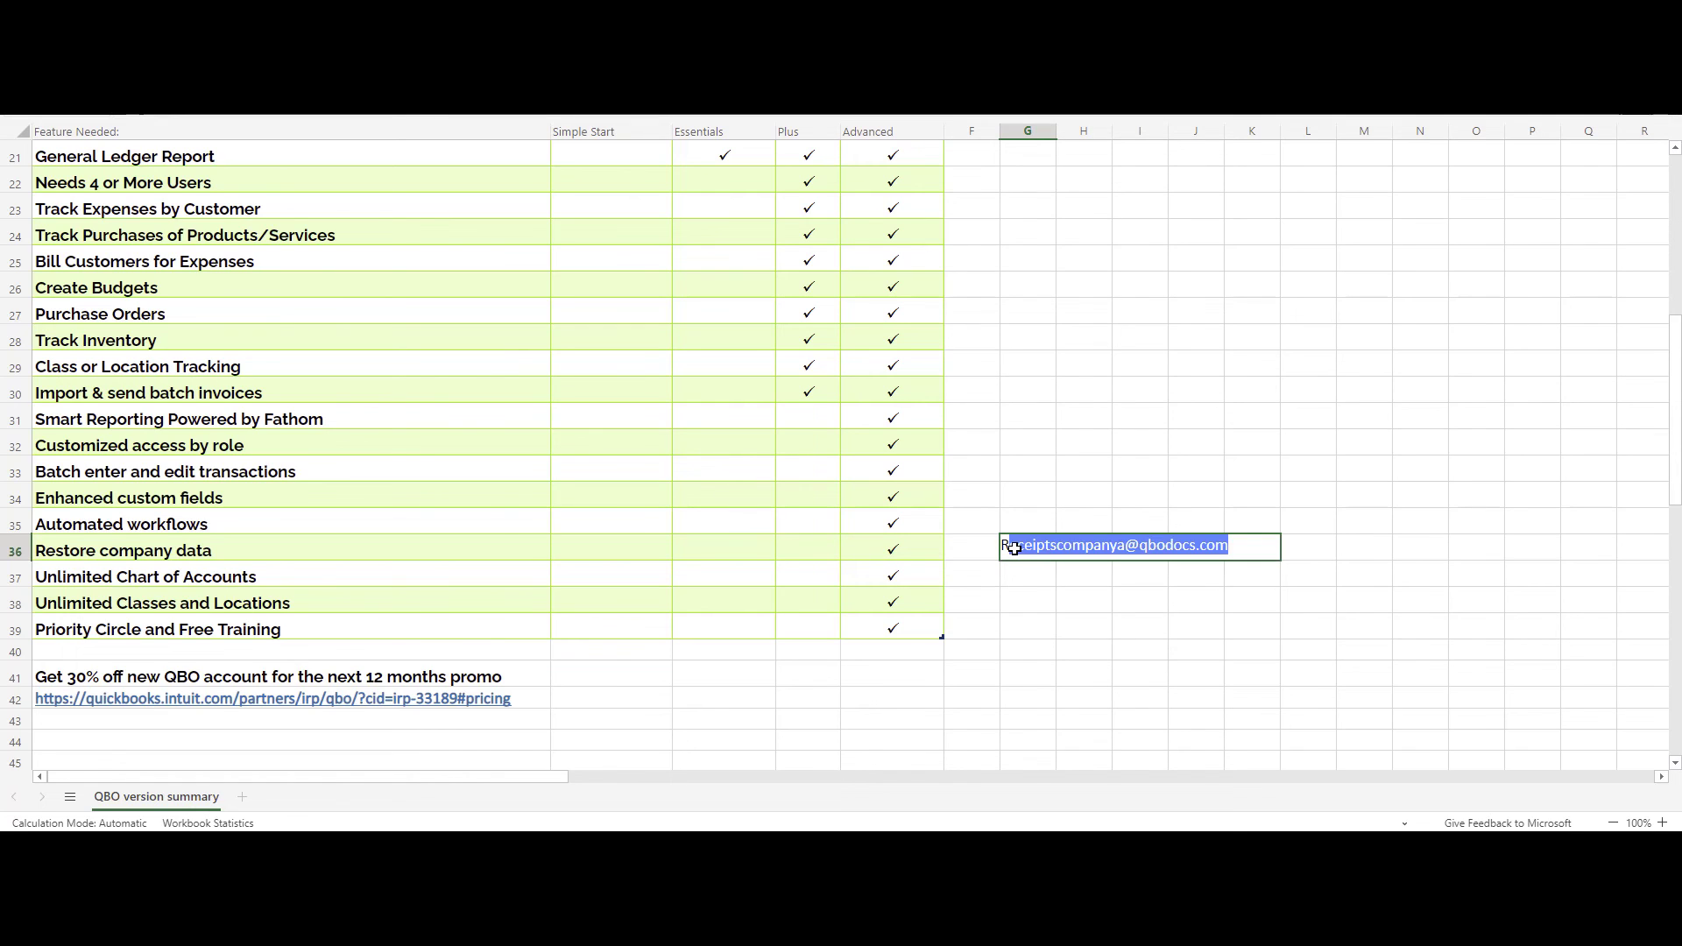
text(ewind)
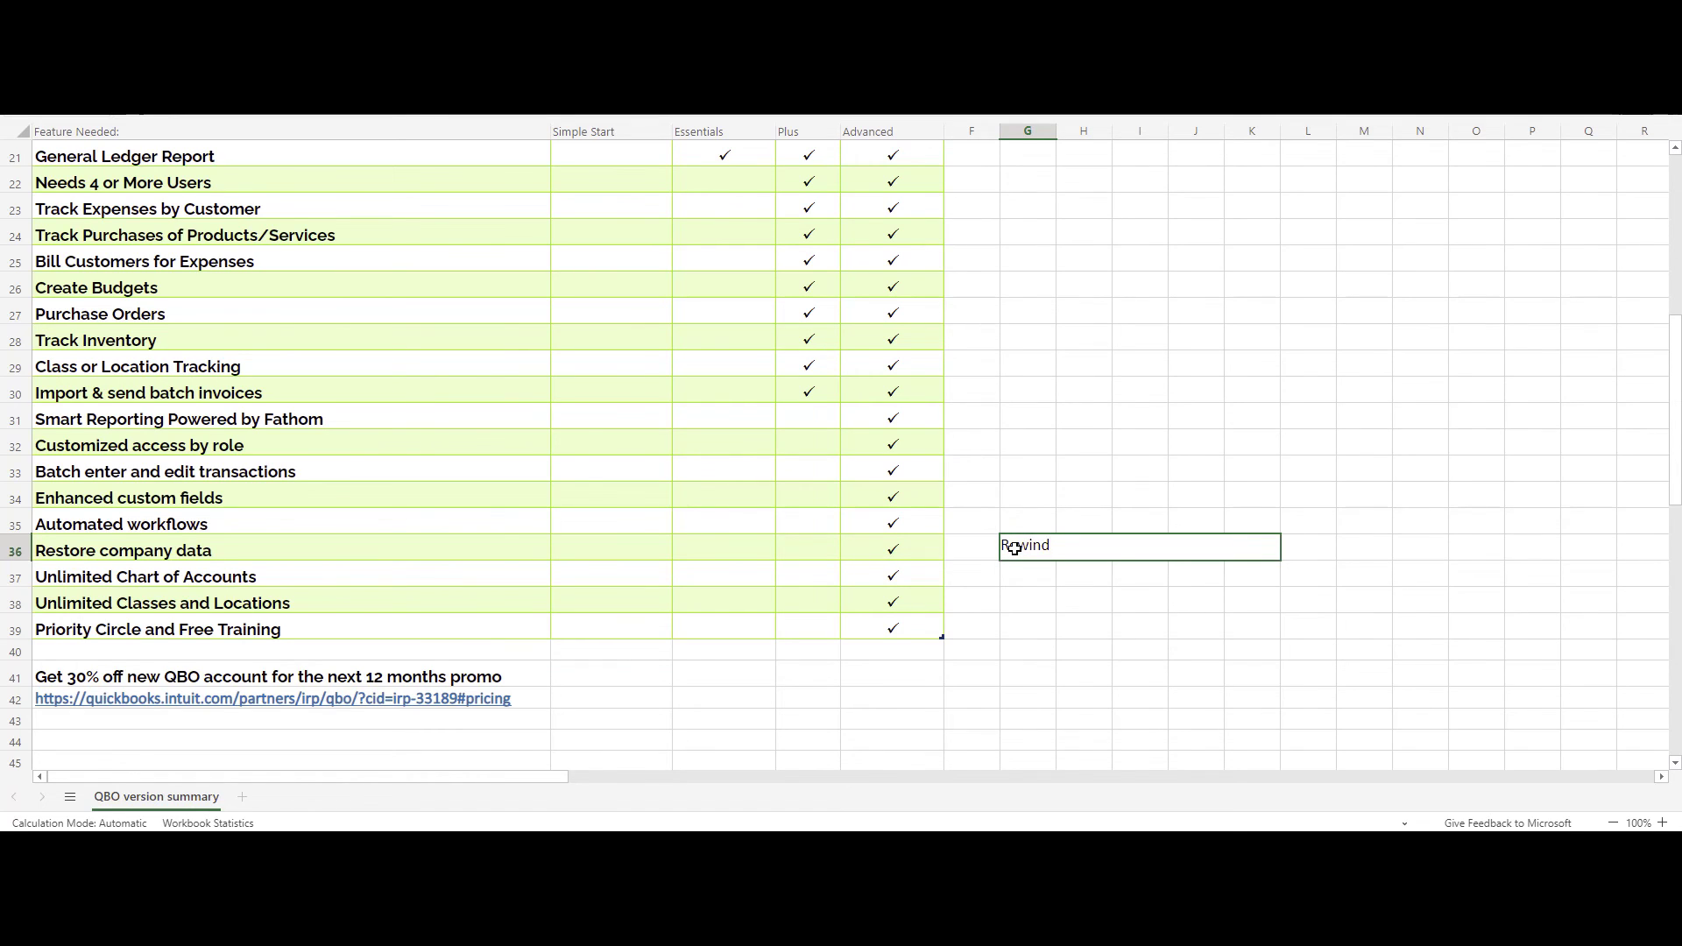
text( App)
key(Return)
click(1013, 549)
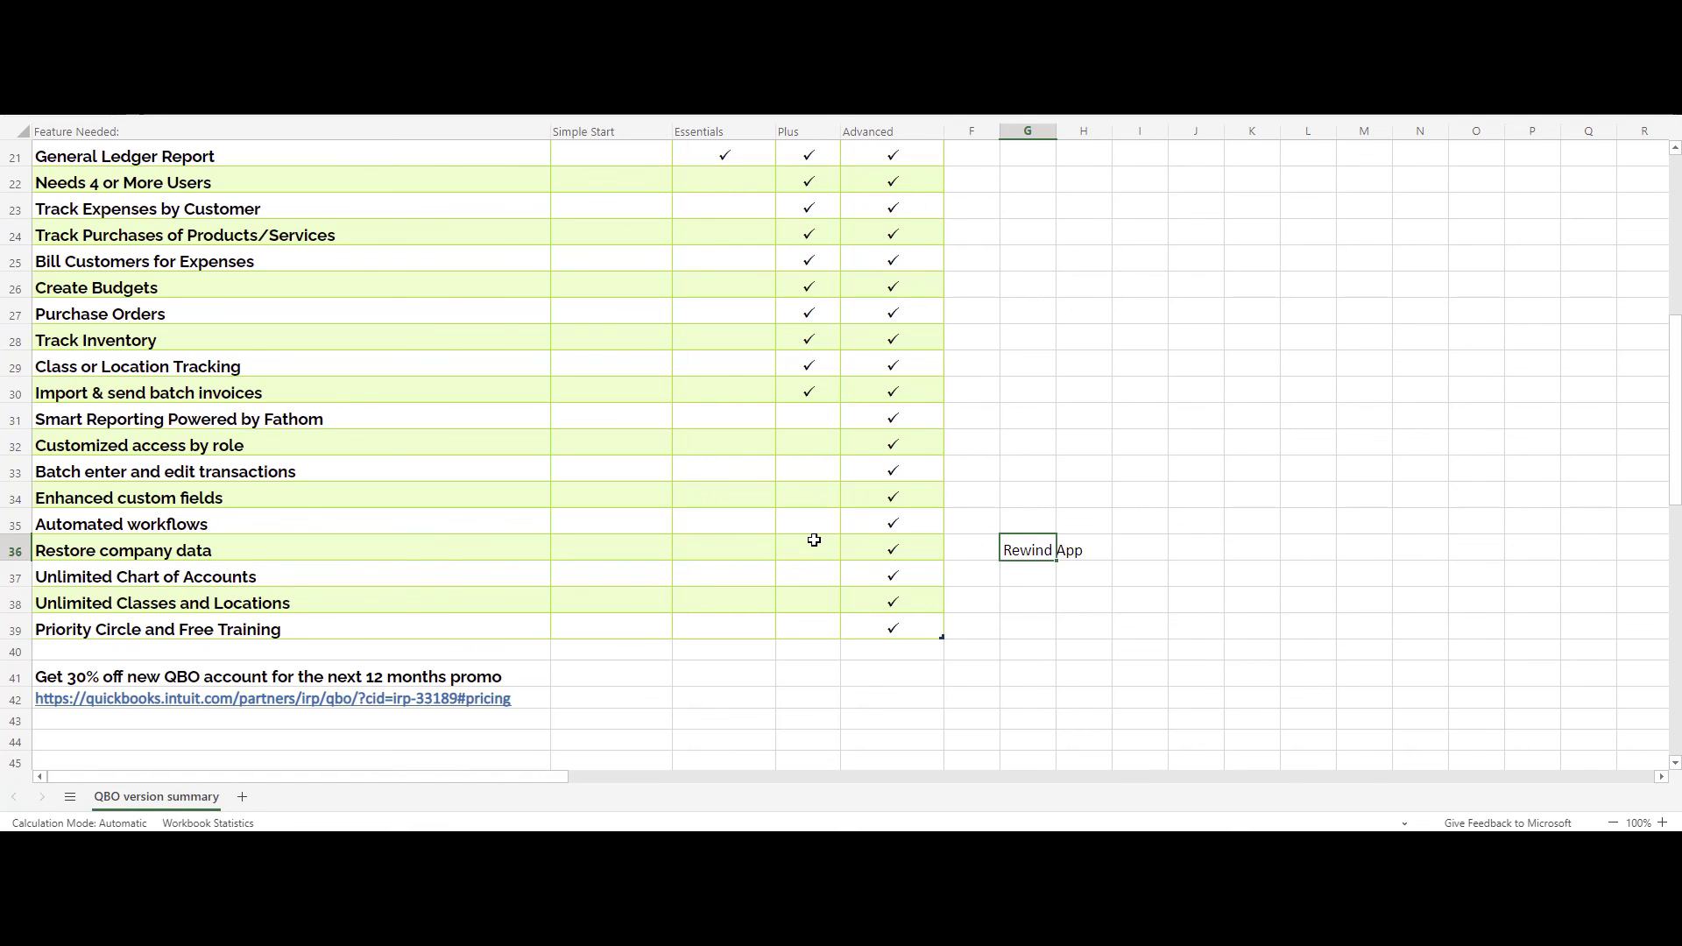
drag(815, 542, 640, 549)
click(1044, 556)
click(441, 706)
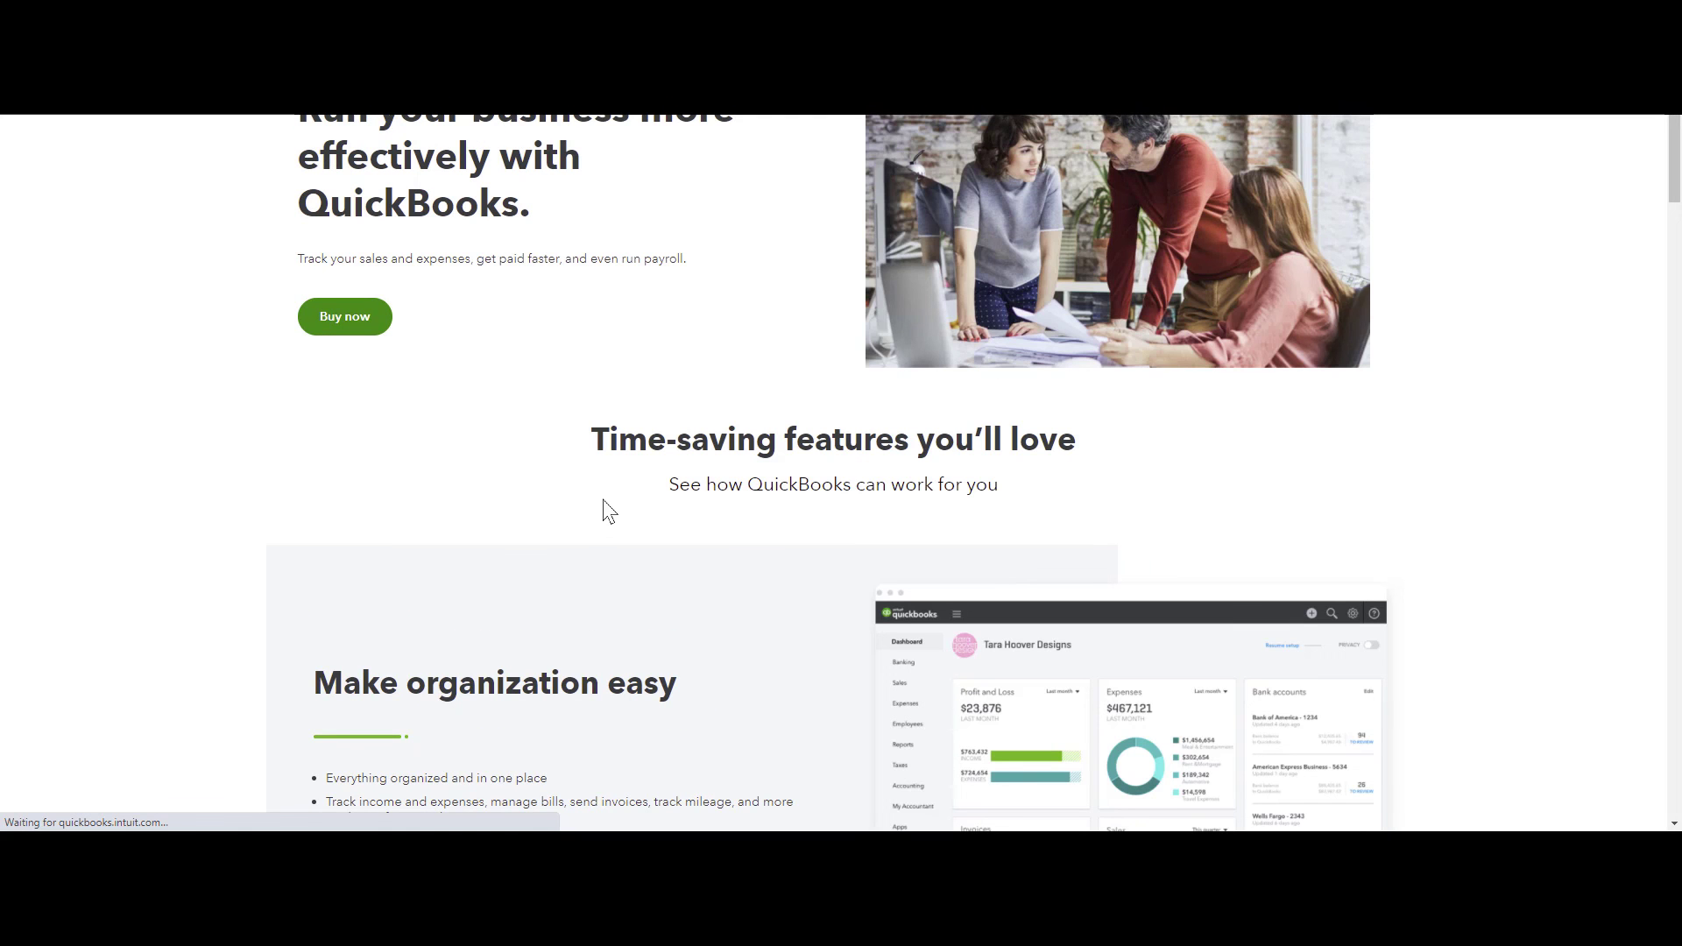
scroll(604, 502, down, 15)
scroll(604, 502, down, 3)
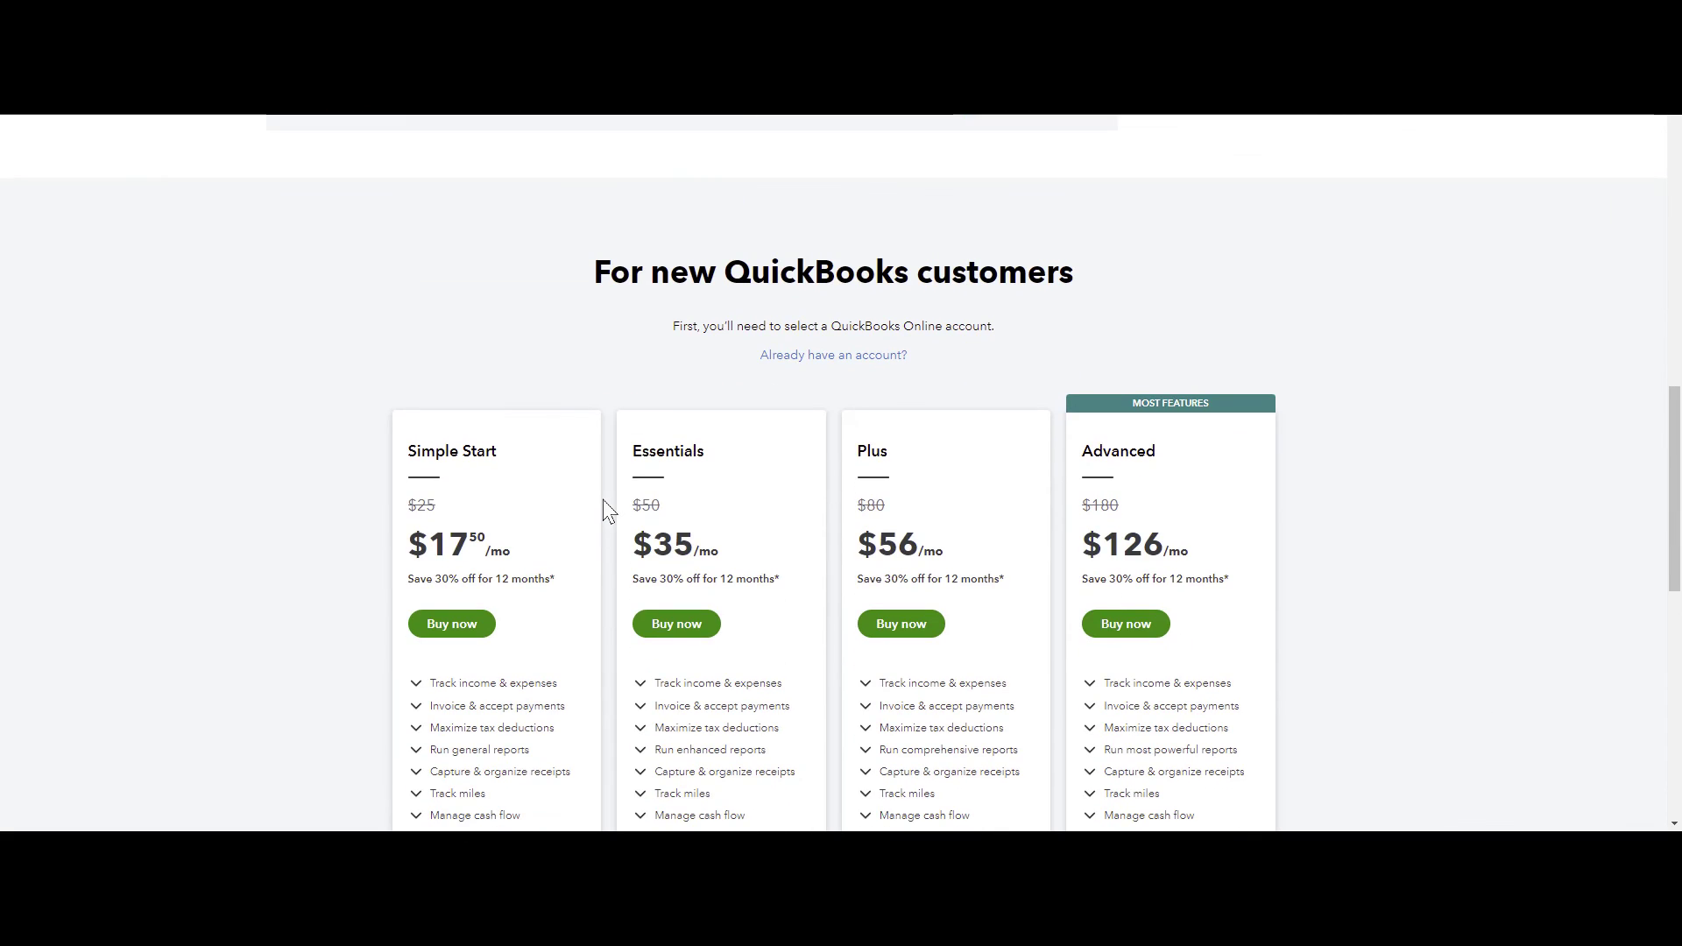